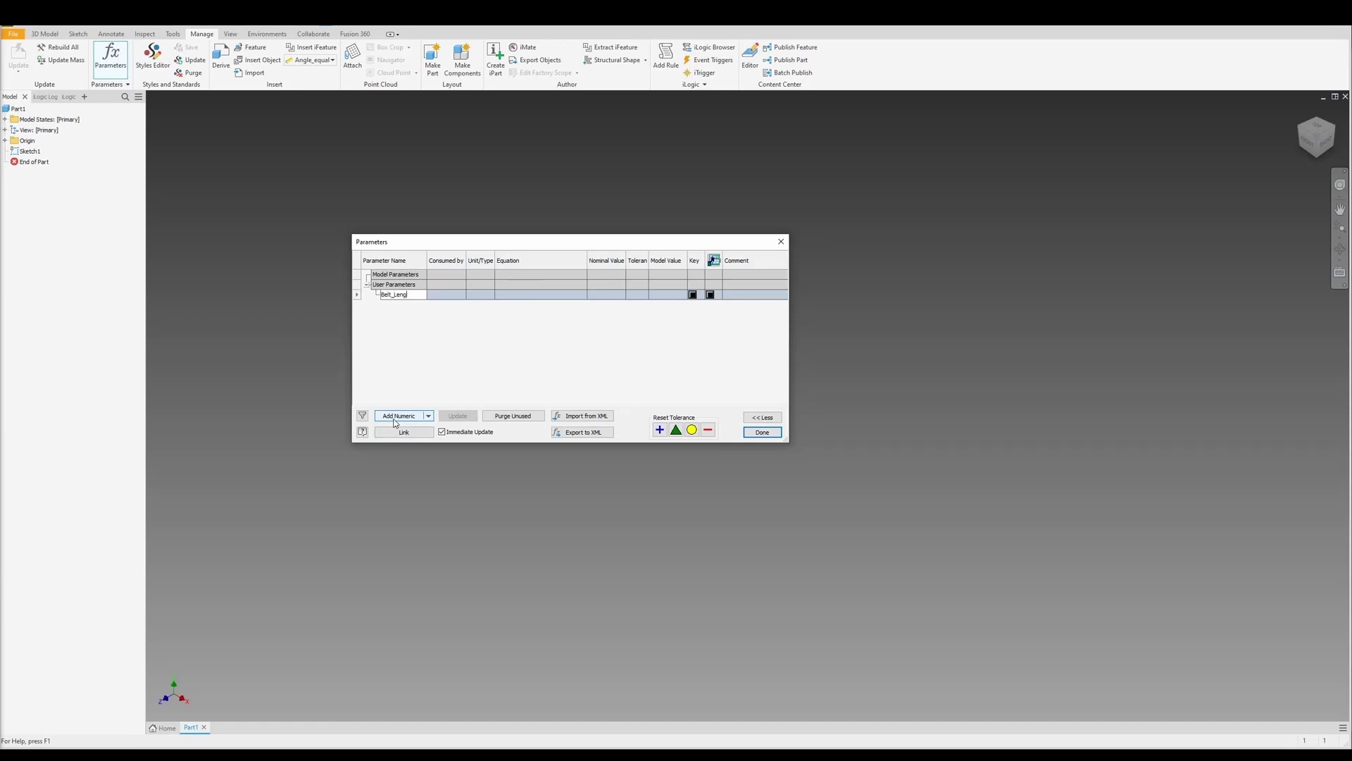
# - Name the first new user parameter Belt_Length and add a second one named Belt_Width
pyautogui.press('Return')
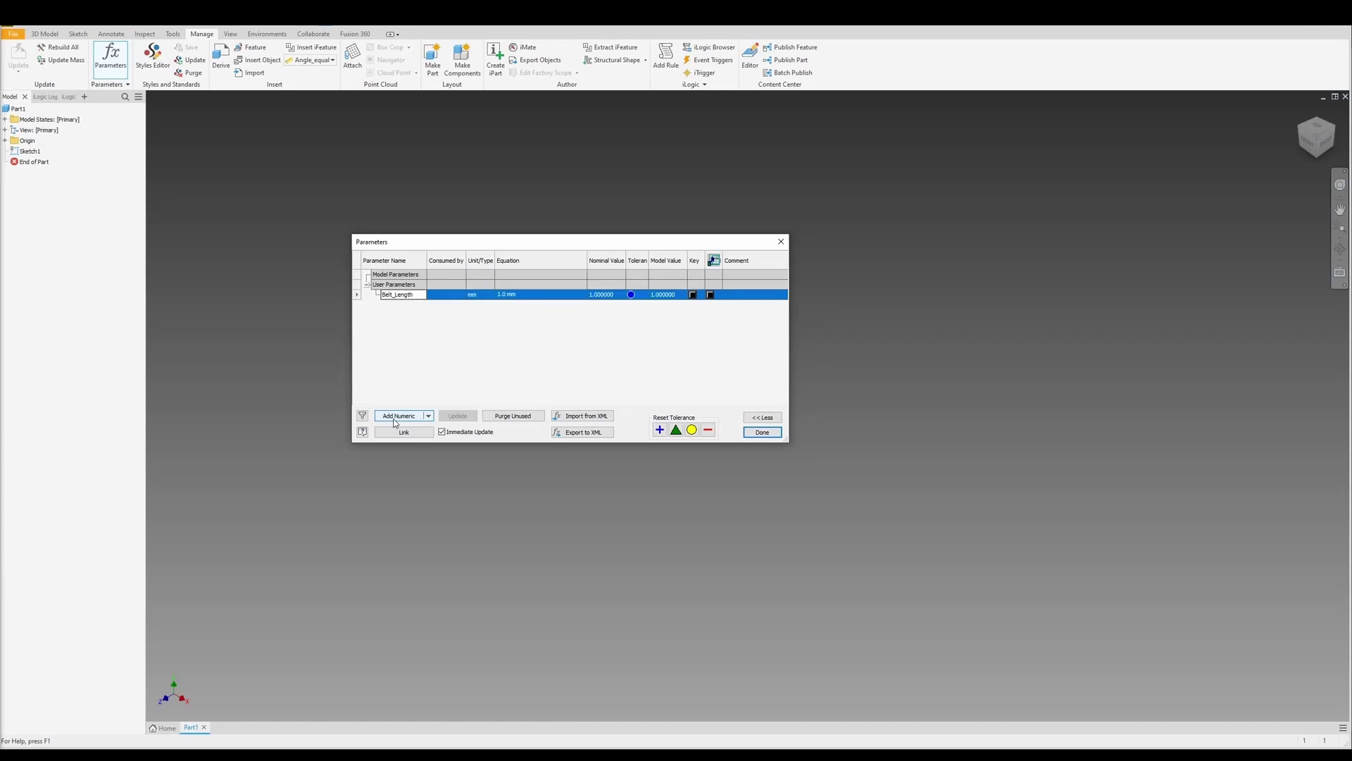
pyautogui.click(396, 417)
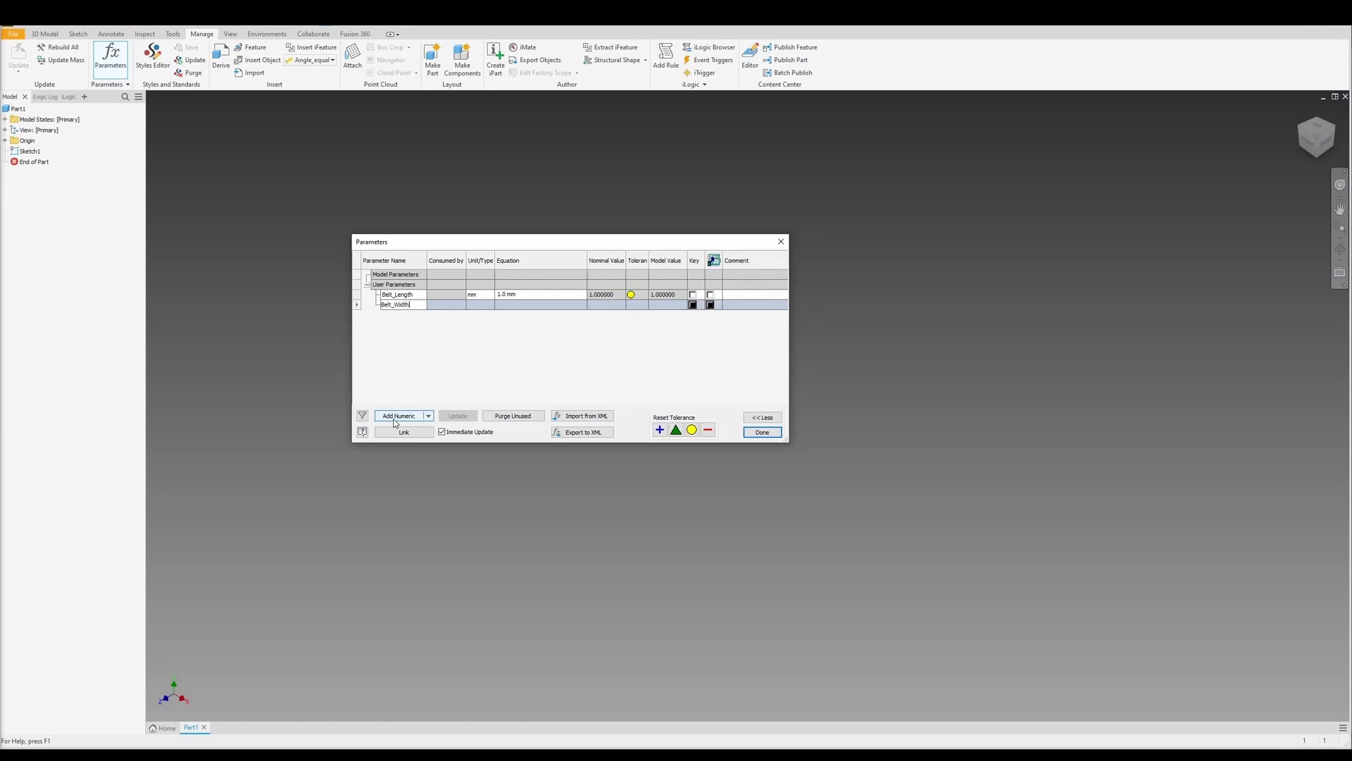
pyautogui.press('Return')
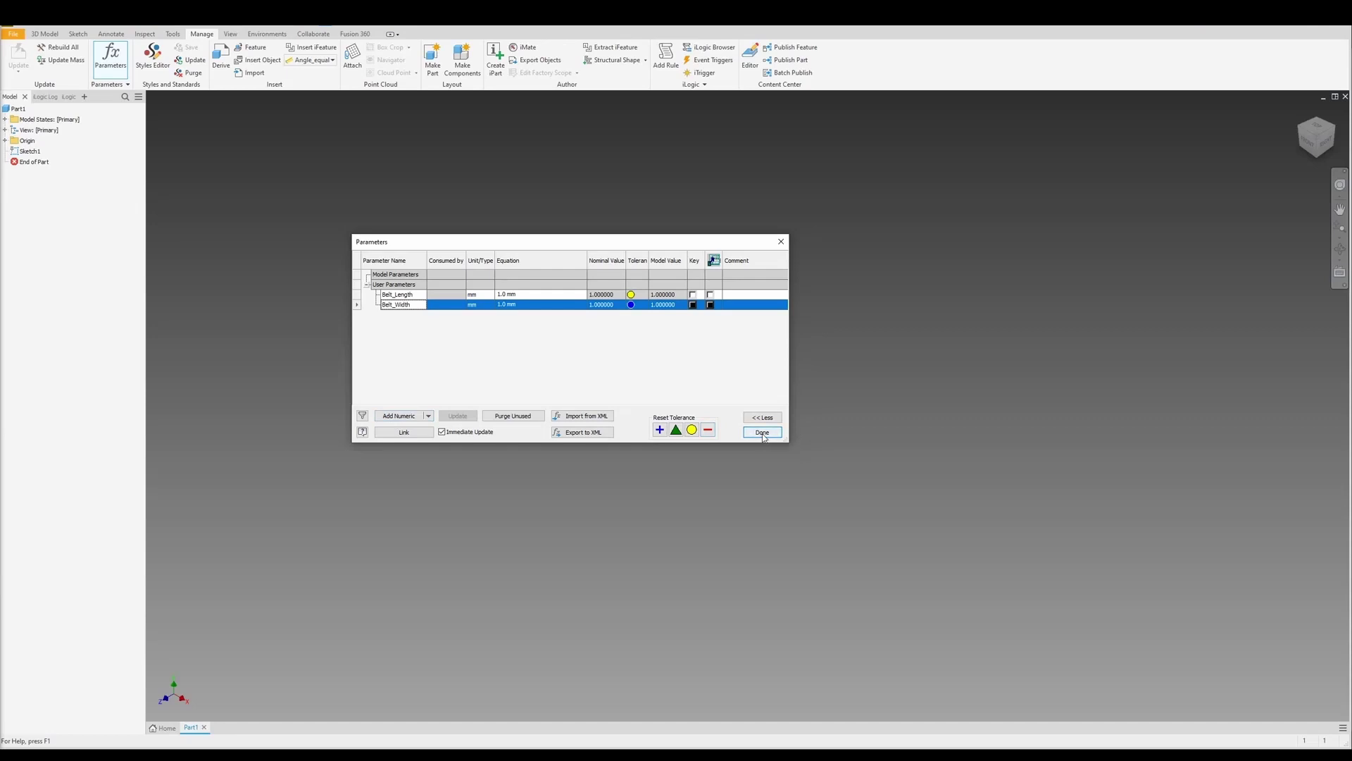
# - Make Belt_Length multi-value with 4000 and 6000 mm, removing the default 1.0 mm
pyautogui.rightClick(520, 296)
pyautogui.click(556, 319)
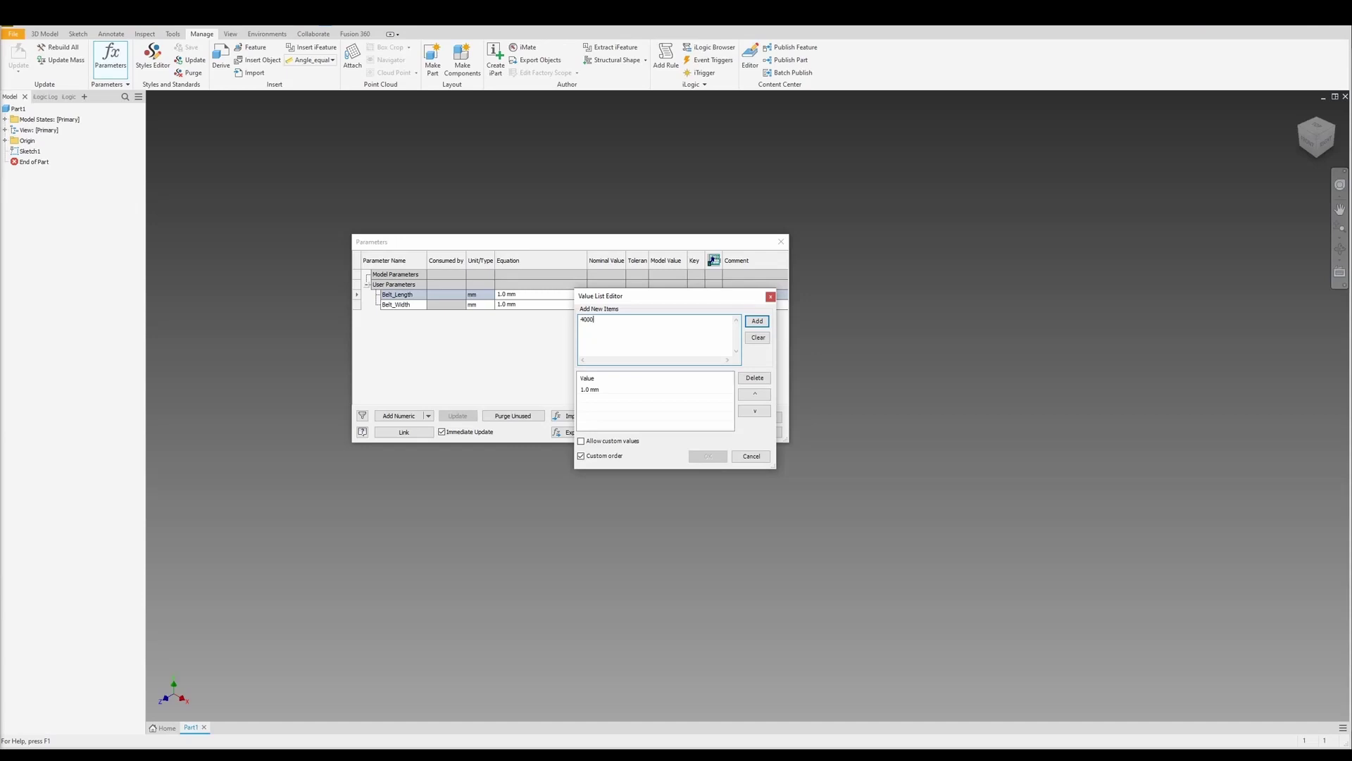
pyautogui.click(758, 321)
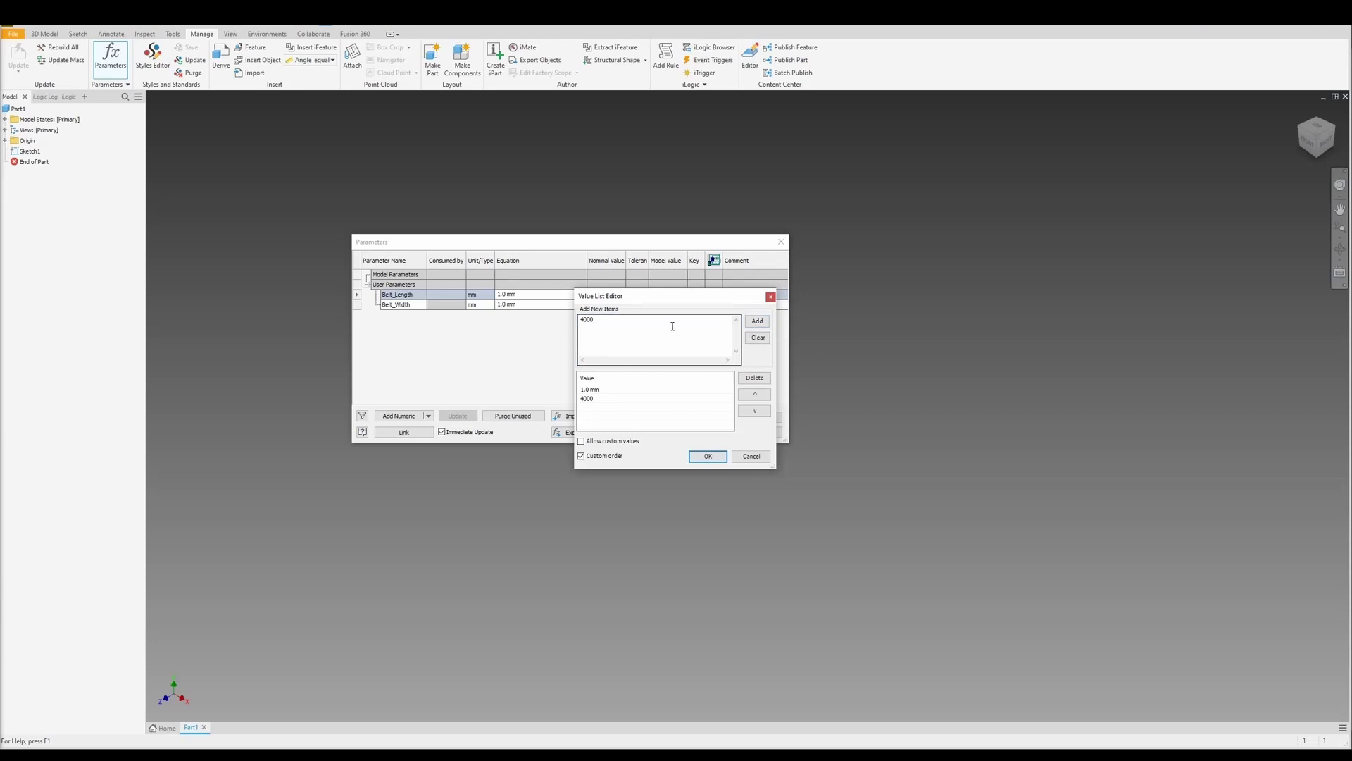
pyautogui.click(592, 388)
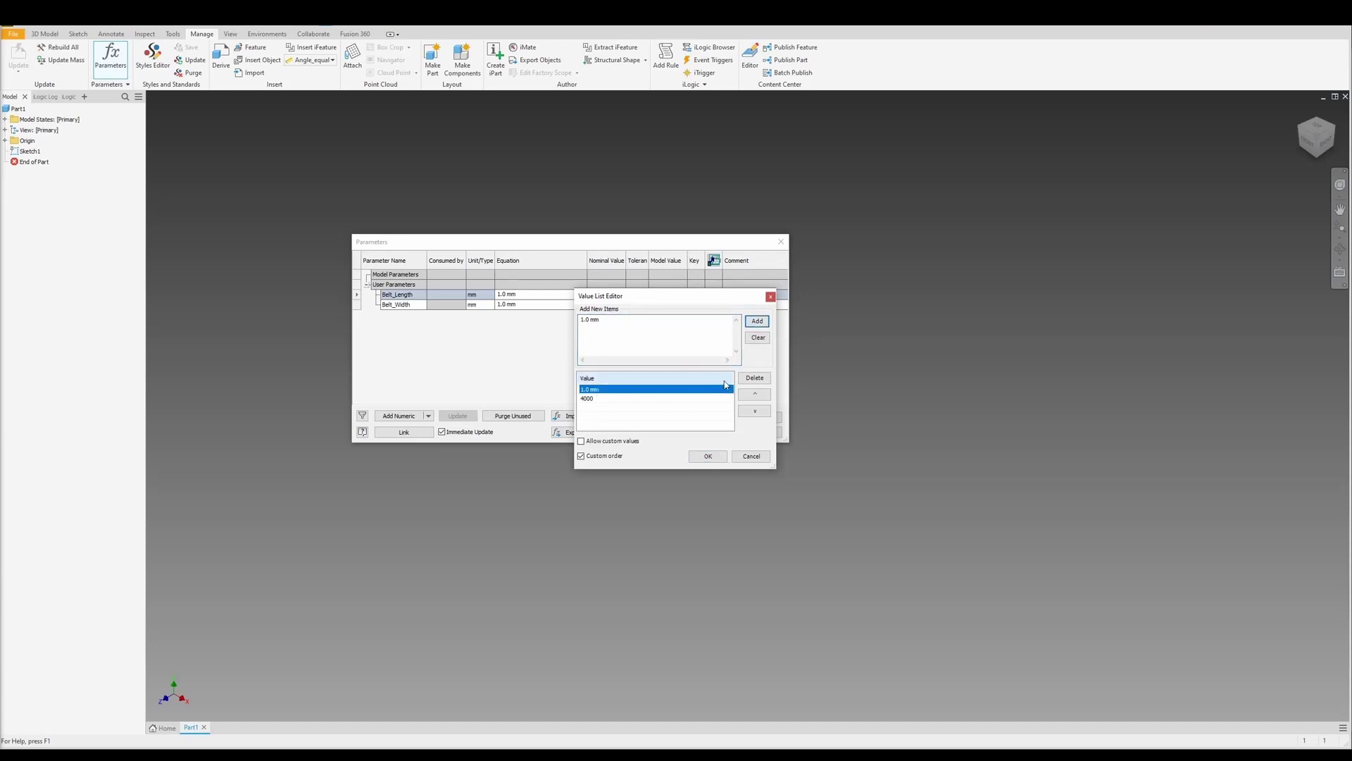
pyautogui.click(754, 378)
pyautogui.click(598, 337)
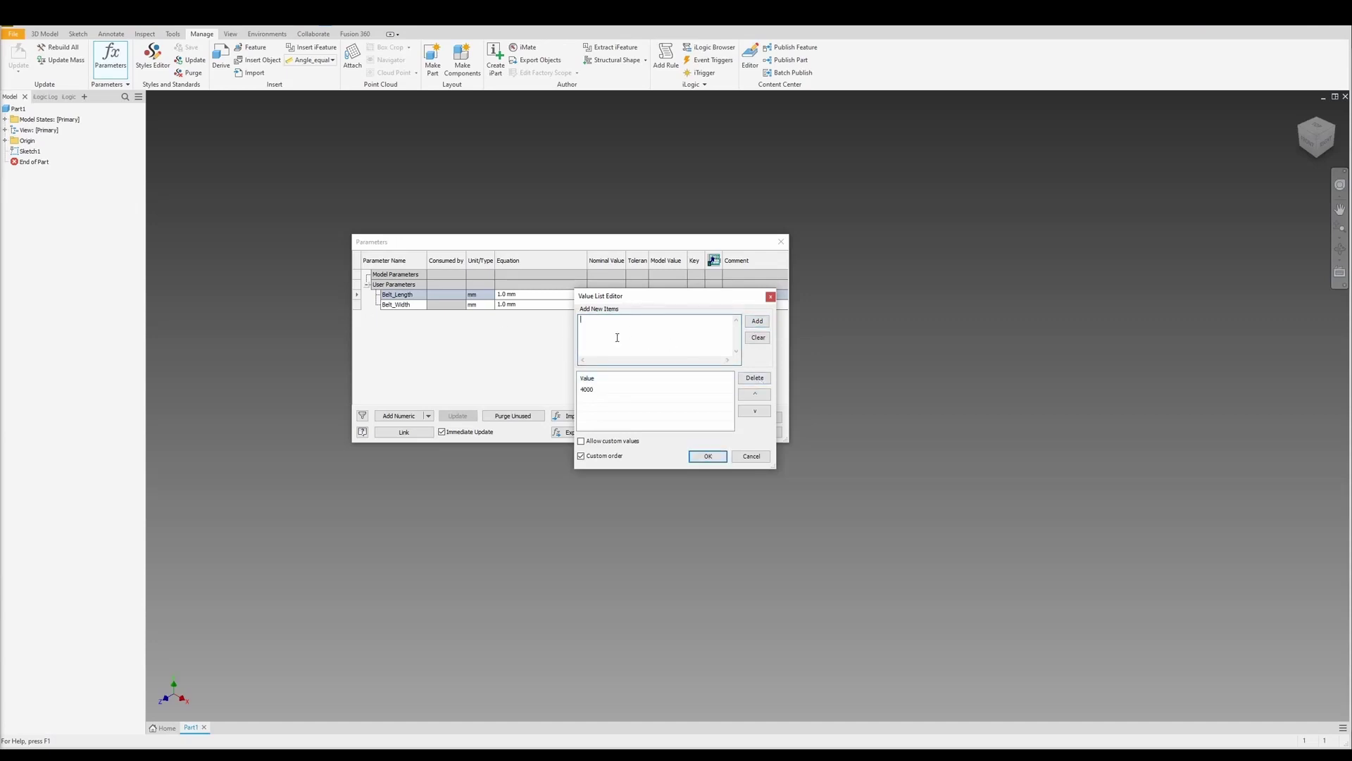
pyautogui.write('6000')
pyautogui.click(757, 321)
pyautogui.click(707, 456)
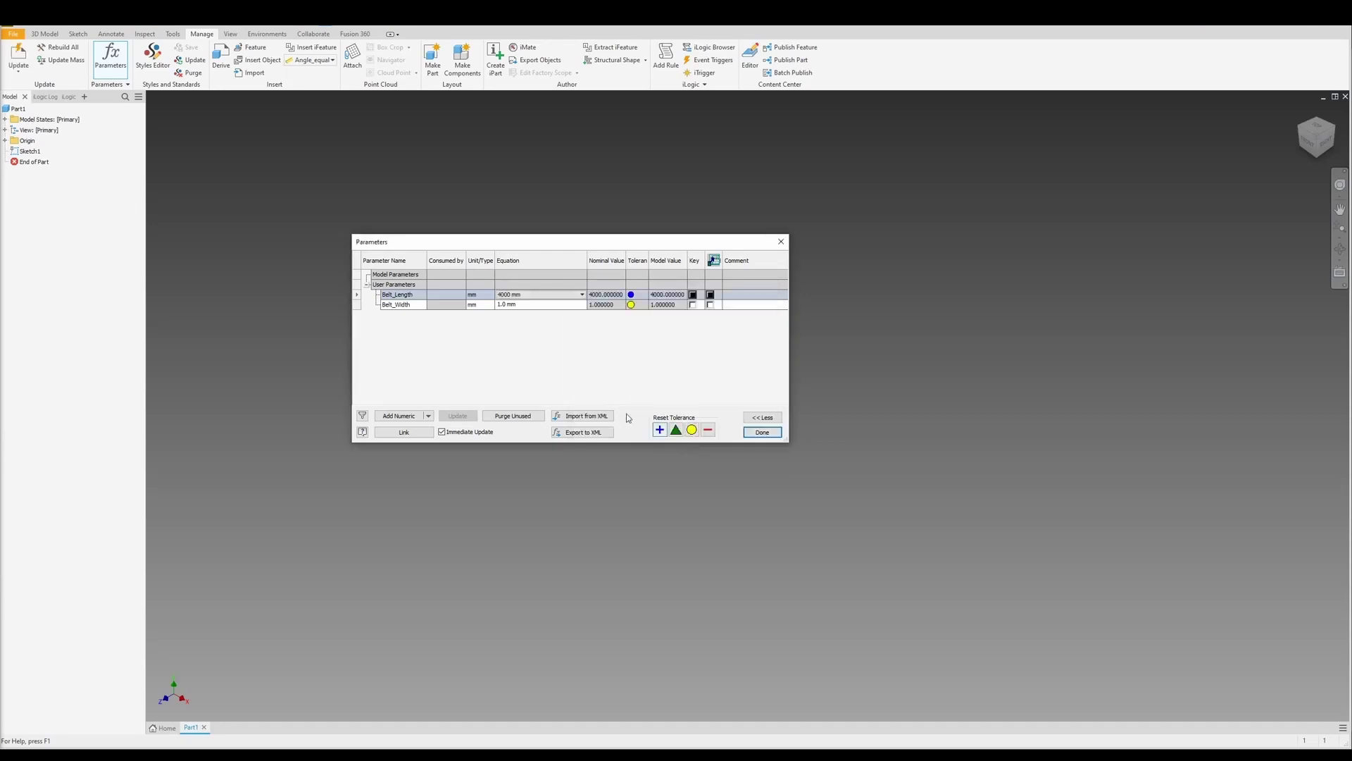
# - Make Belt_Width multi-value and replace its default 1.0 mm value with 500
pyautogui.rightClick(483, 305)
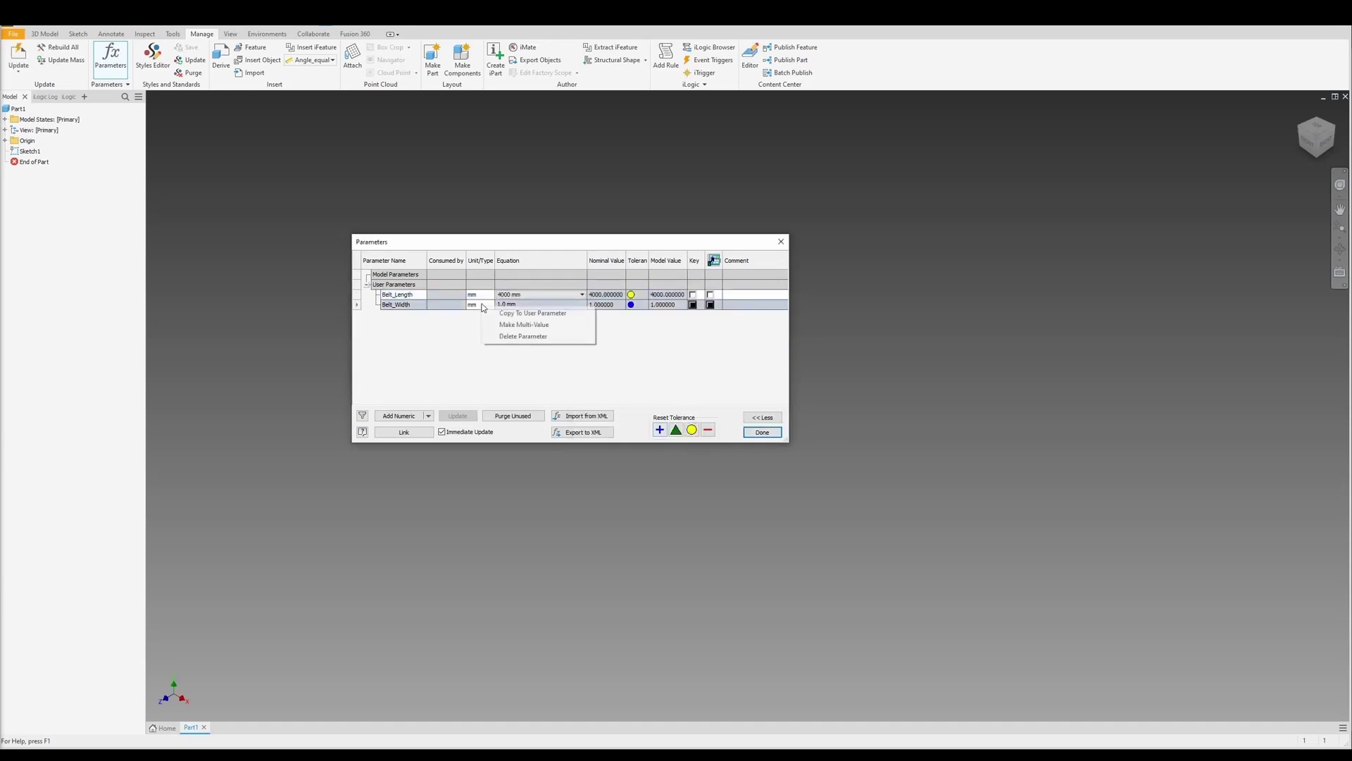
pyautogui.click(531, 325)
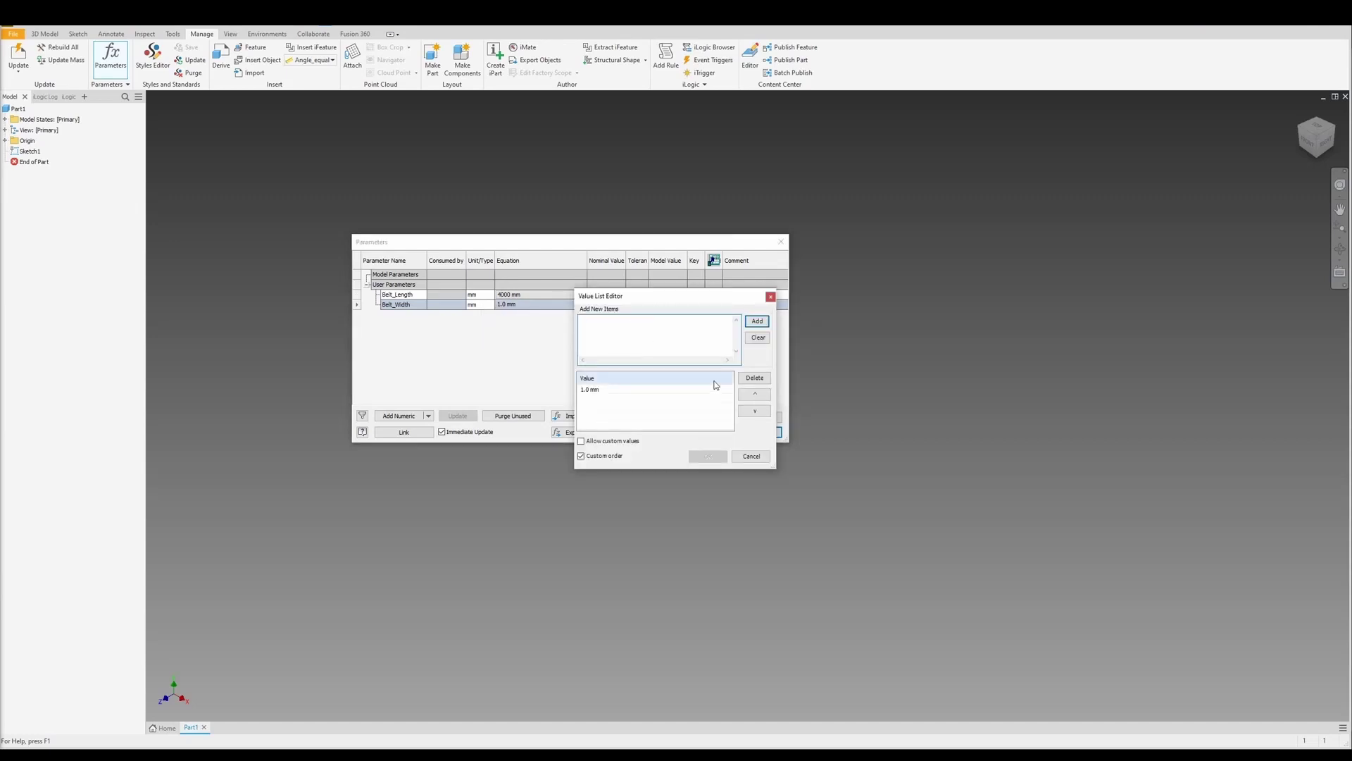
pyautogui.click(667, 389)
pyautogui.click(759, 340)
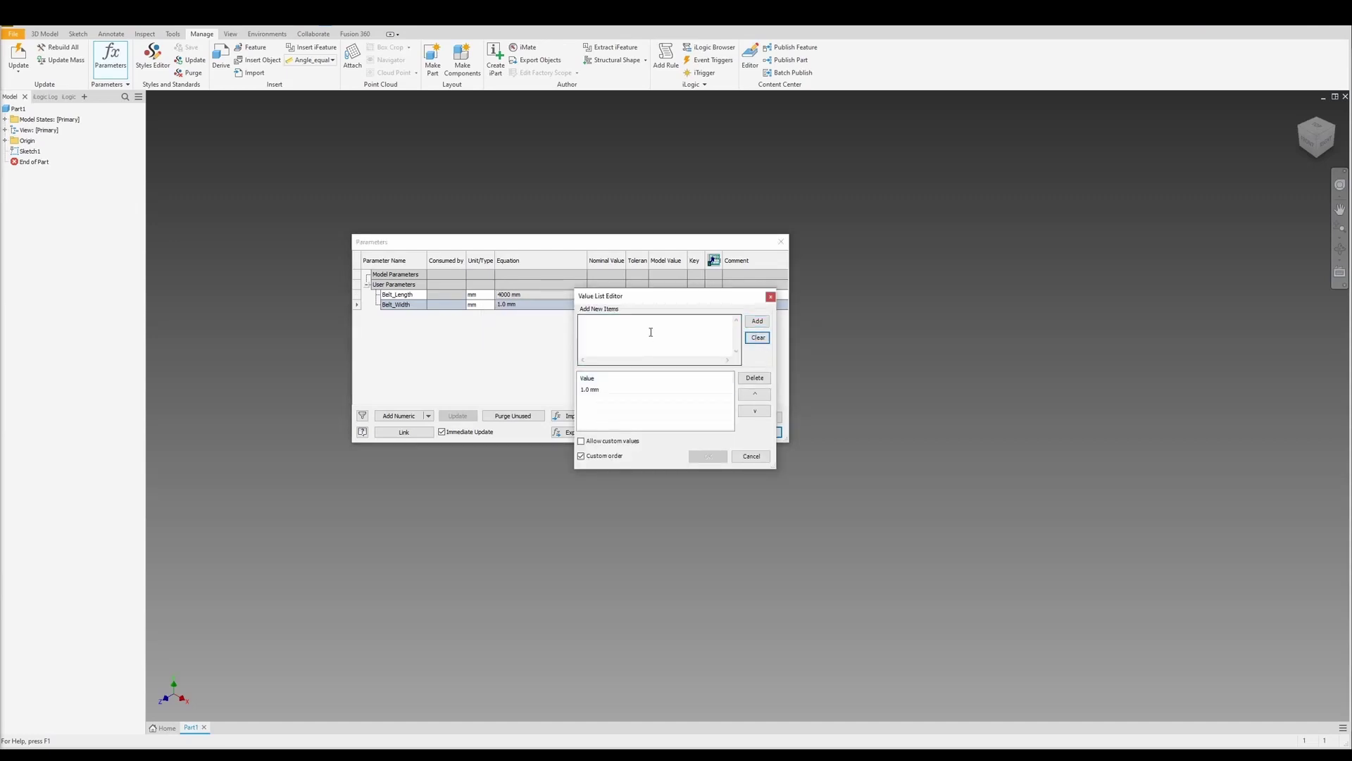
pyautogui.click(649, 332)
pyautogui.click(608, 391)
pyautogui.click(754, 342)
pyautogui.click(605, 336)
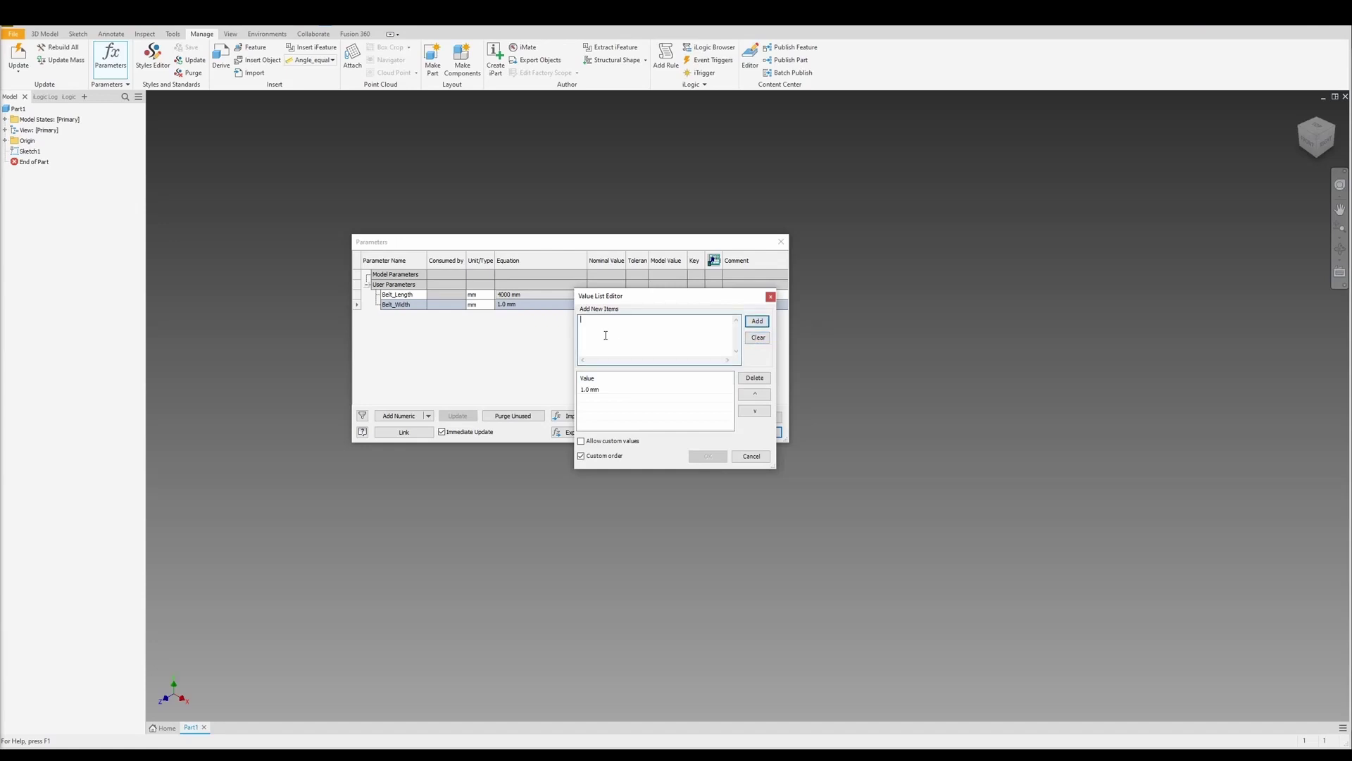
pyautogui.click(757, 322)
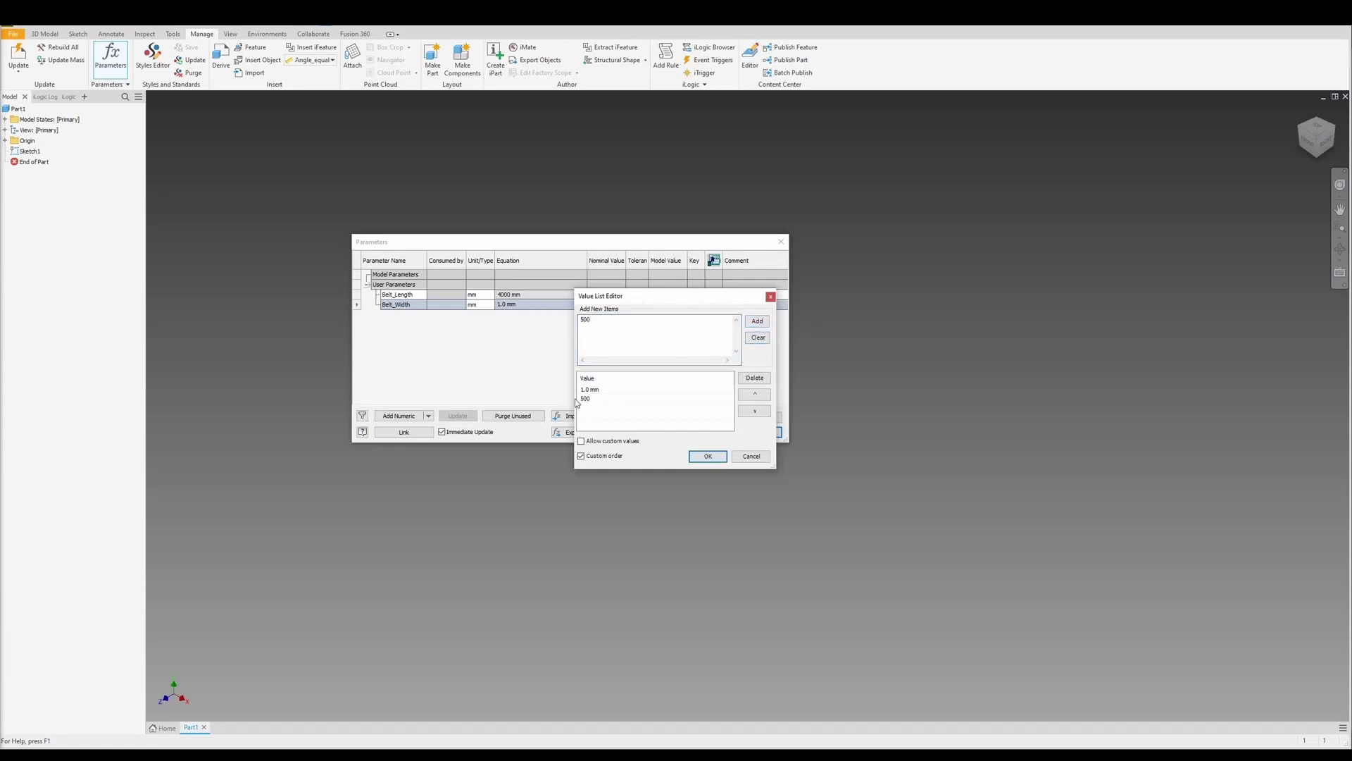
# - Add 650 to Belt_Width's value list, accept it, and close the parameters
pyautogui.click(670, 323)
pyautogui.write('650')
pyautogui.click(757, 321)
pyautogui.click(708, 456)
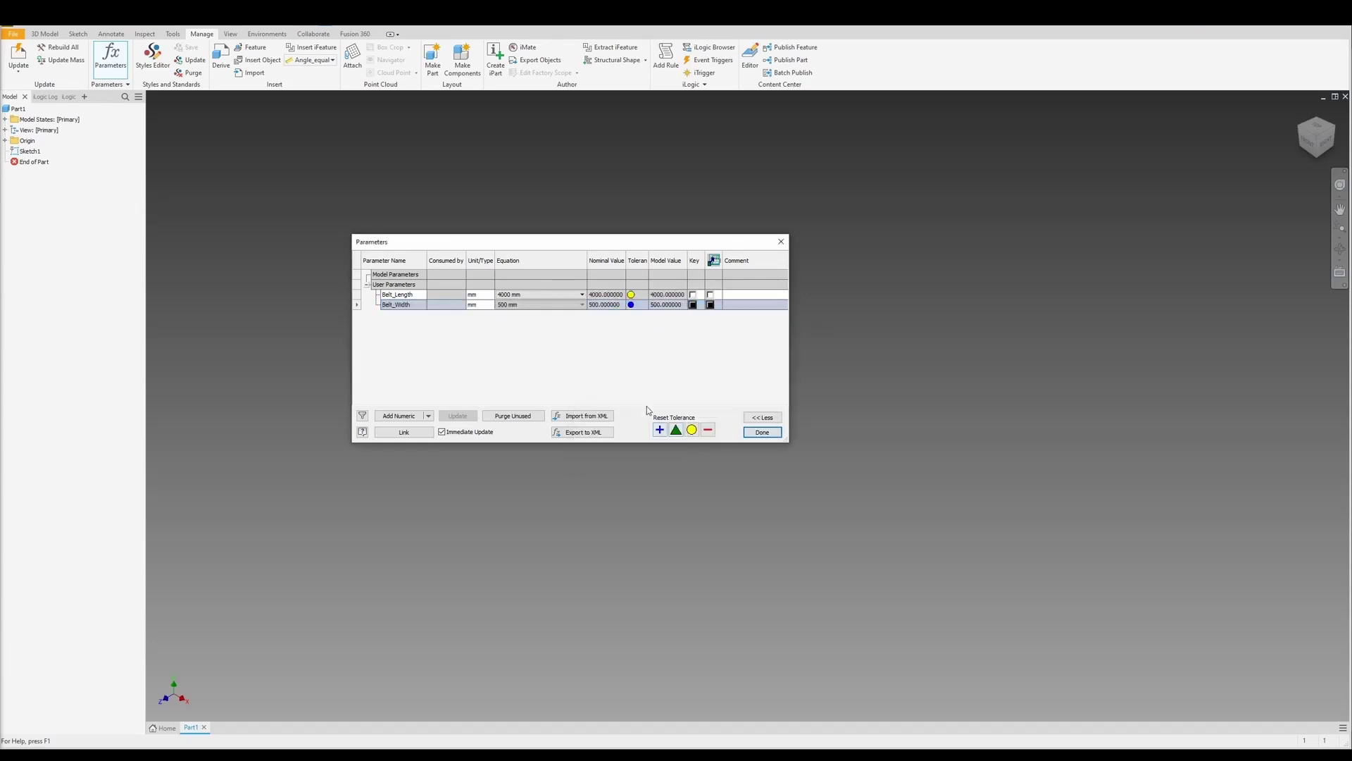
pyautogui.click(762, 432)
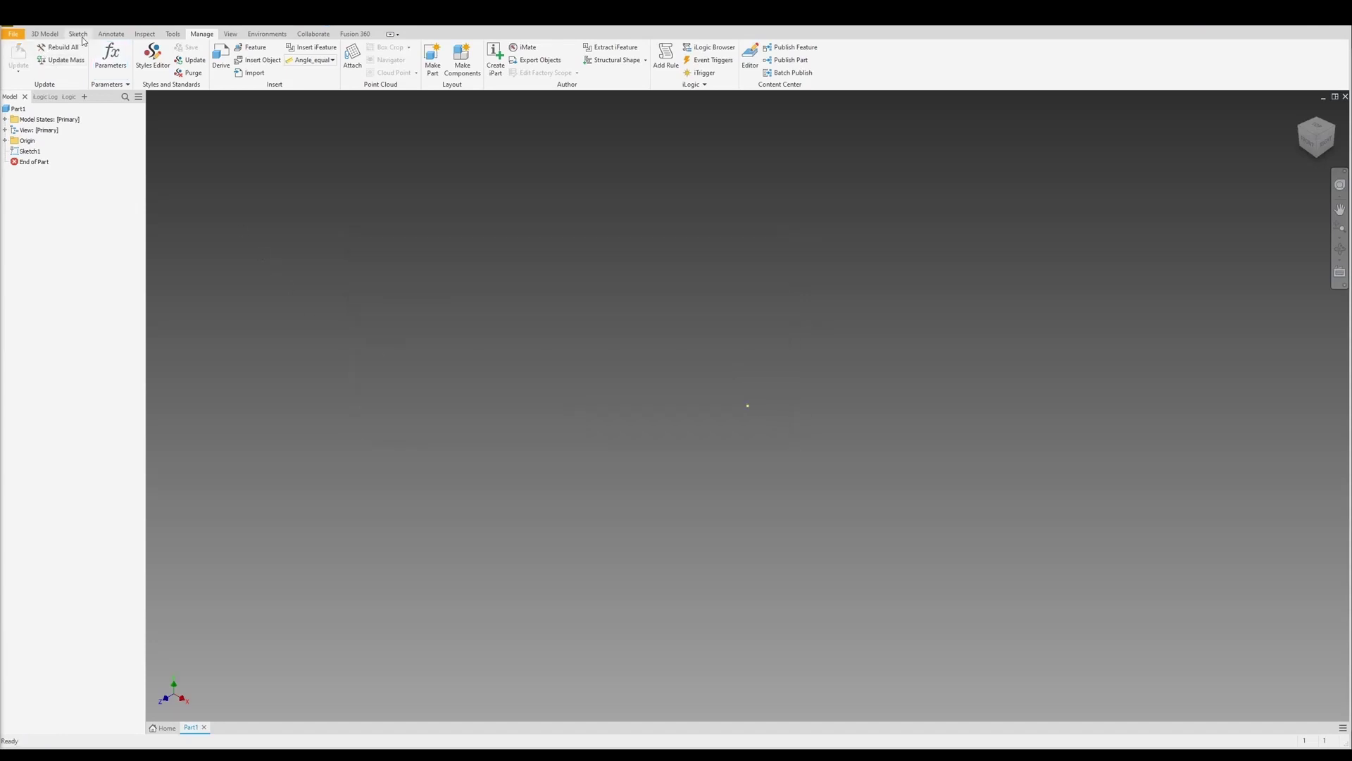
# - Start a sketch on the front origin plane and draw a circle centred at the origin
pyautogui.press('s')
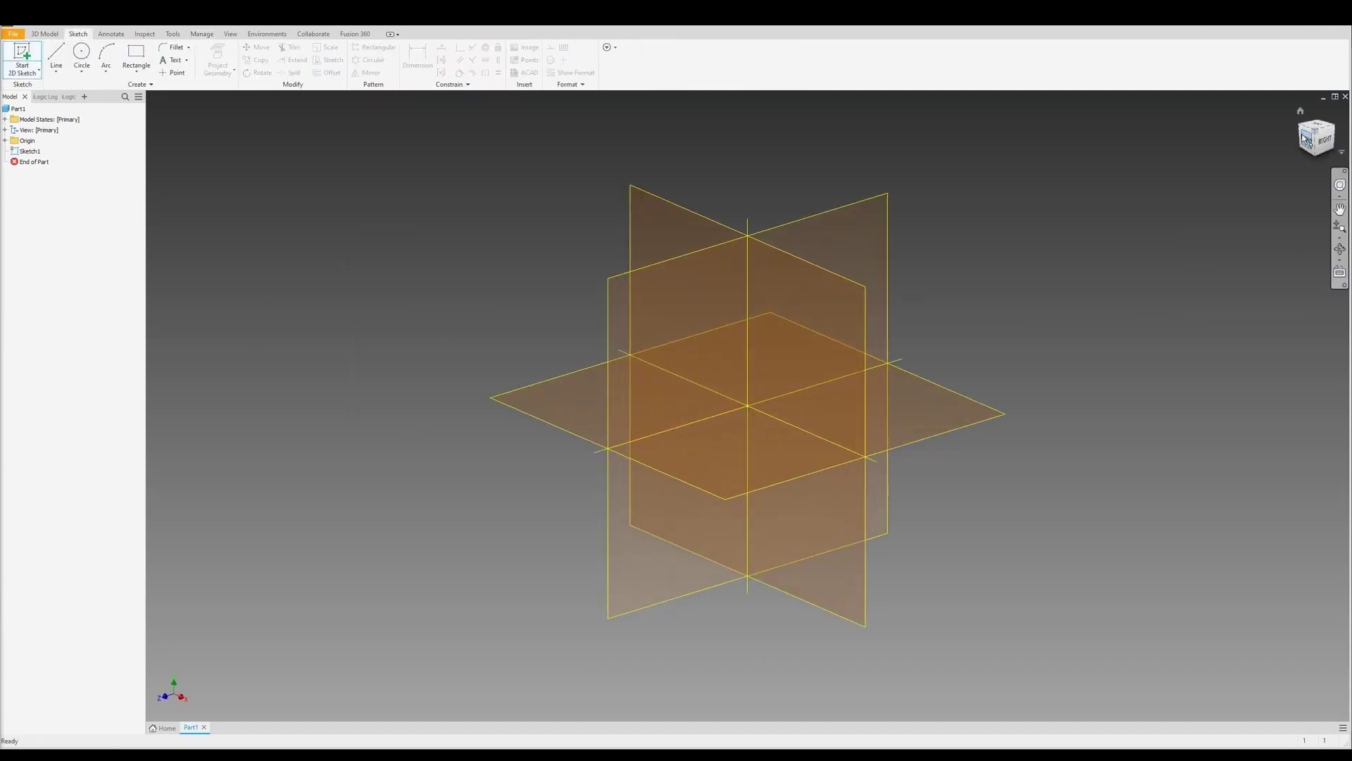
pyautogui.click(687, 212)
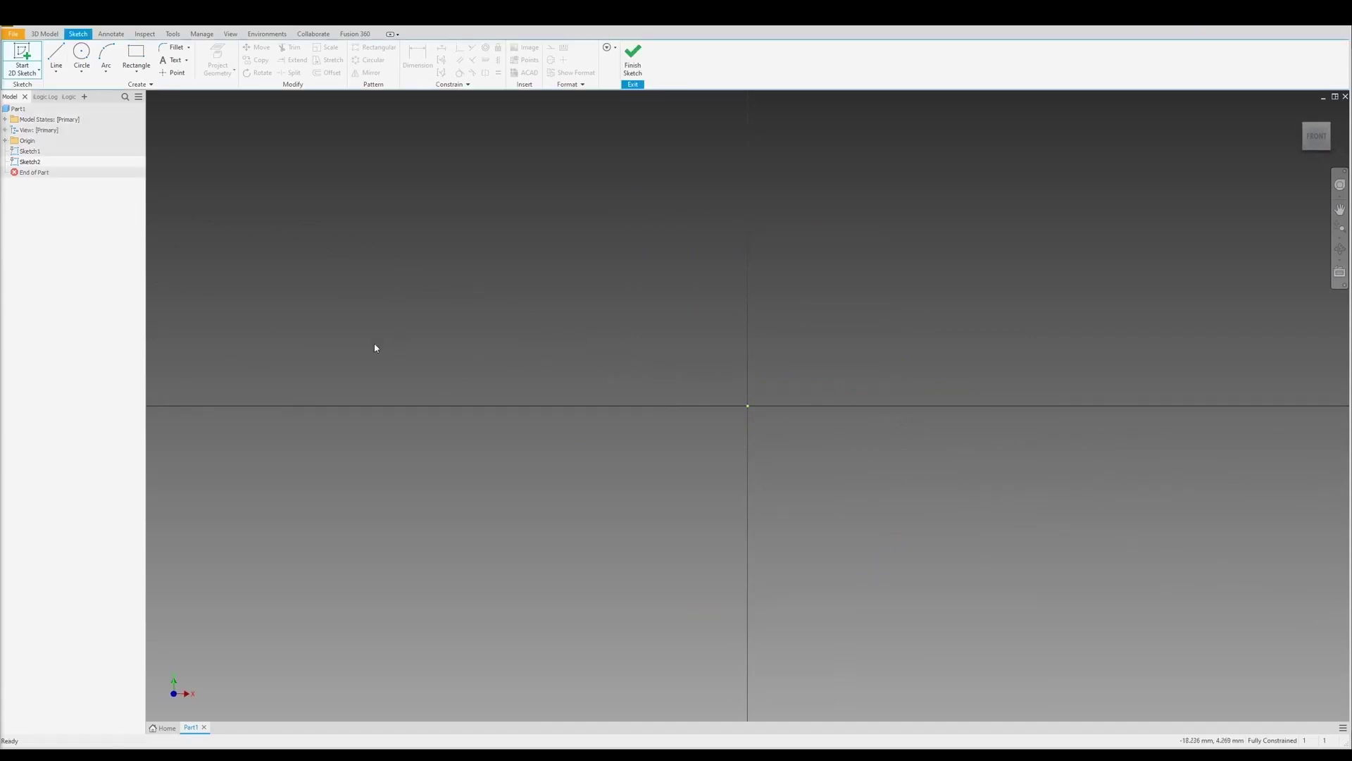
pyautogui.click(82, 55)
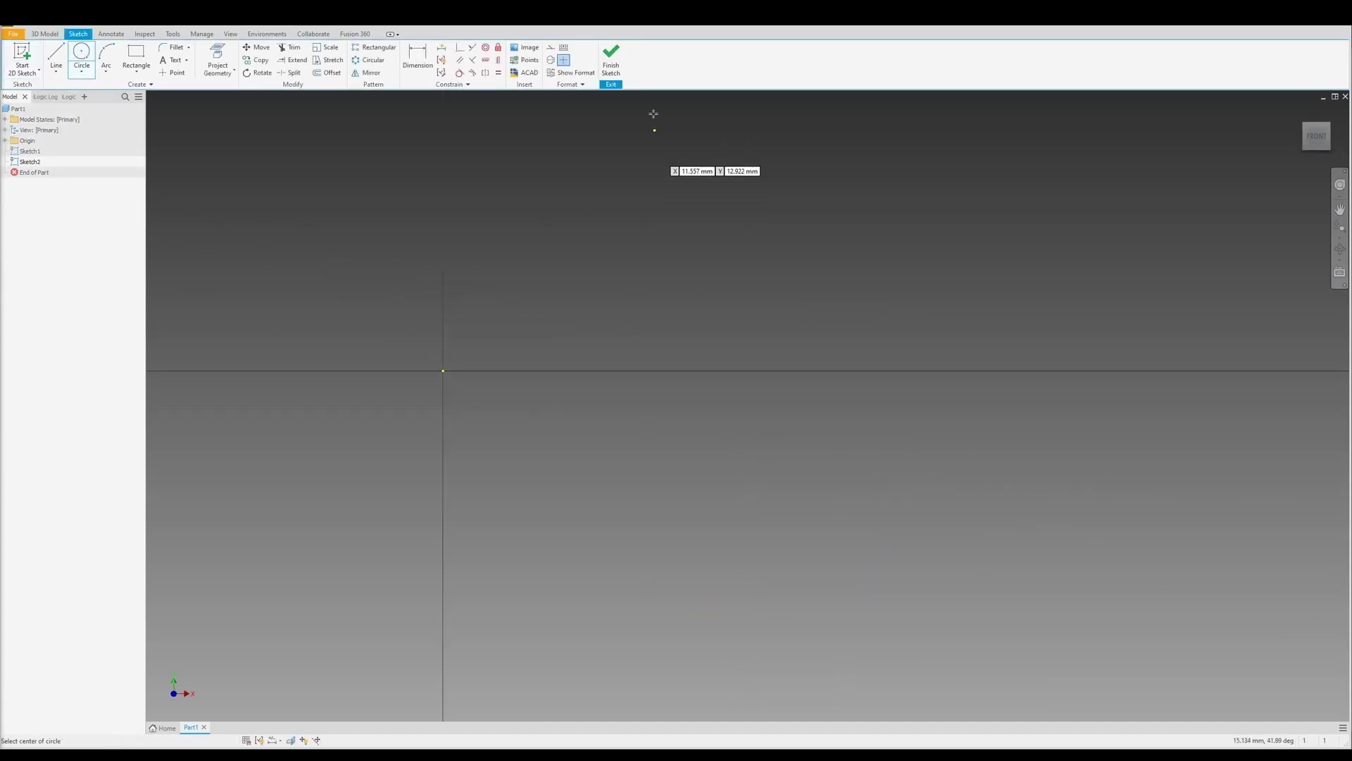
pyautogui.click(443, 372)
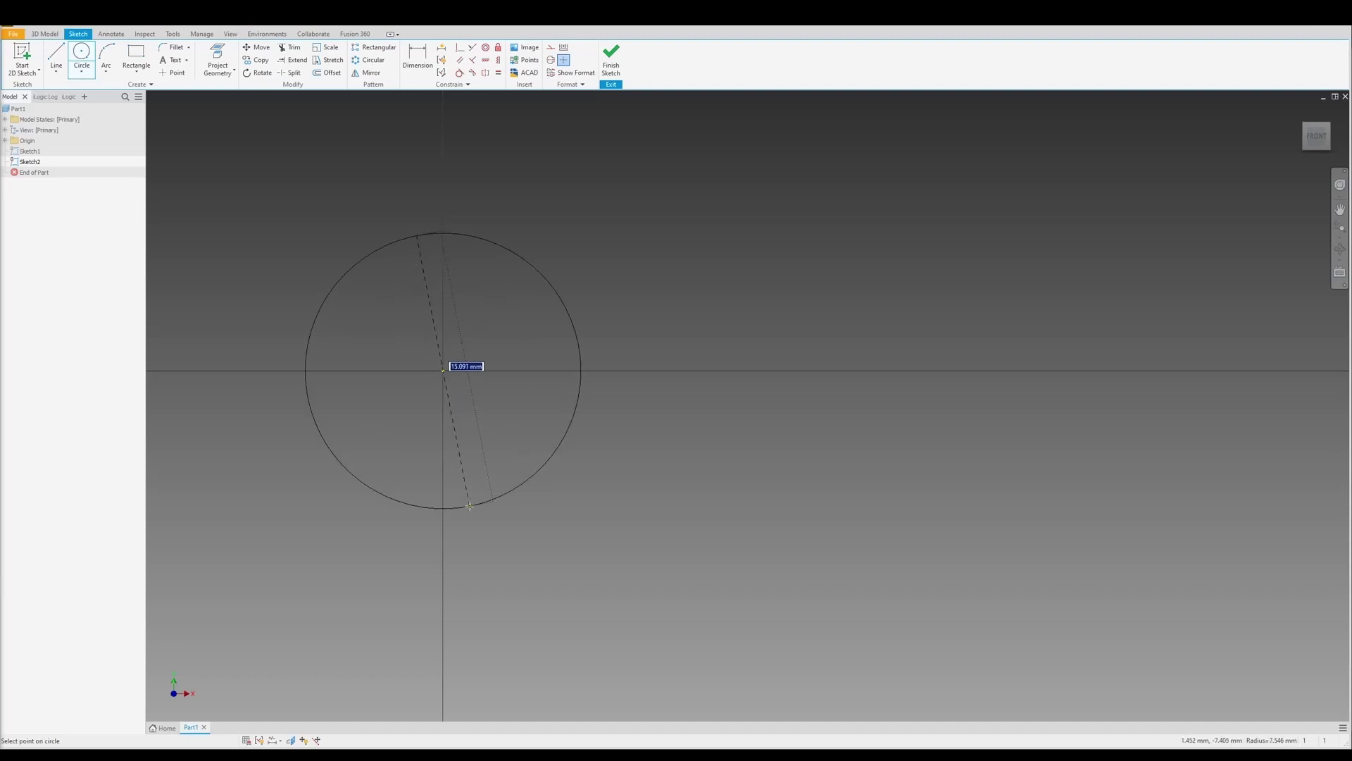
pyautogui.click(462, 513)
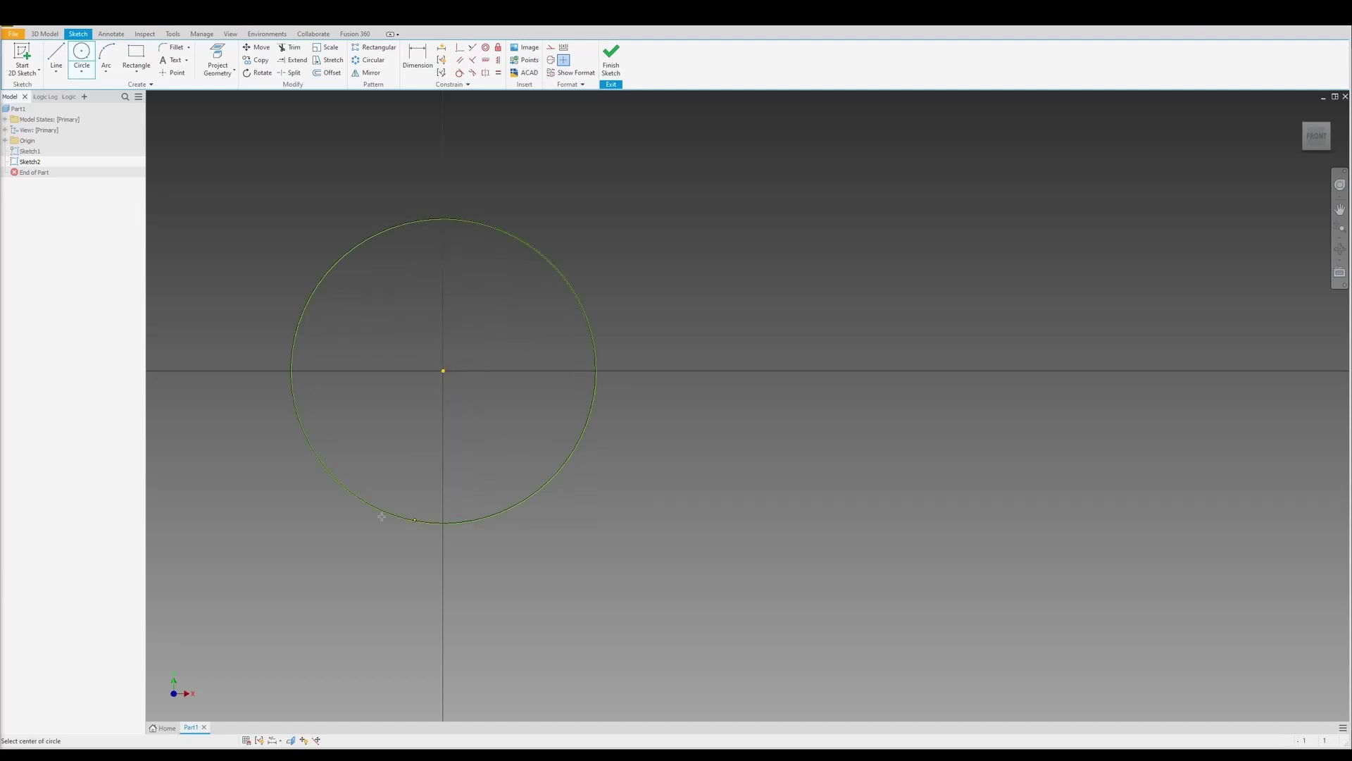
# - Draw a second circle further right on the horizontal axis and finish the sketch
pyautogui.scroll(-5, 417, 508)
pyautogui.click(939, 493)
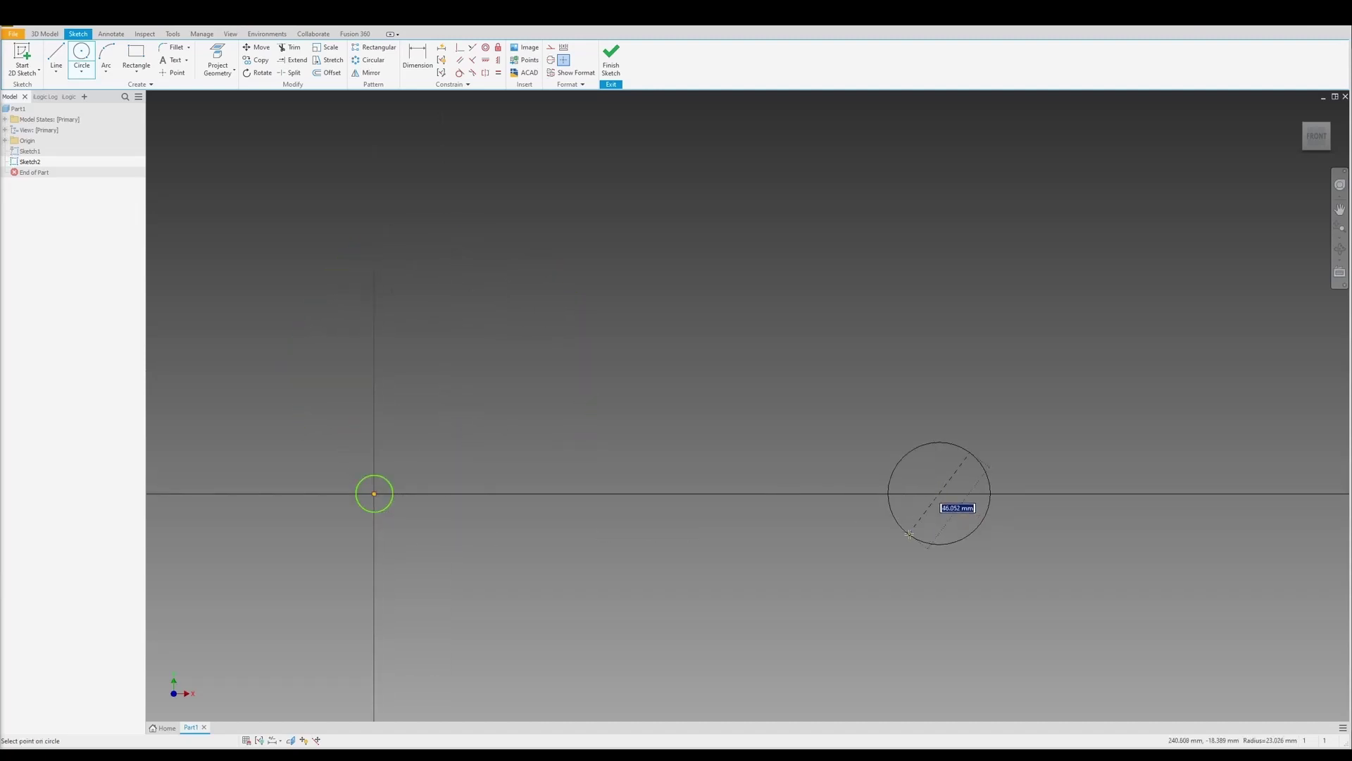
pyautogui.click(916, 519)
pyautogui.press('Escape')
pyautogui.click(612, 67)
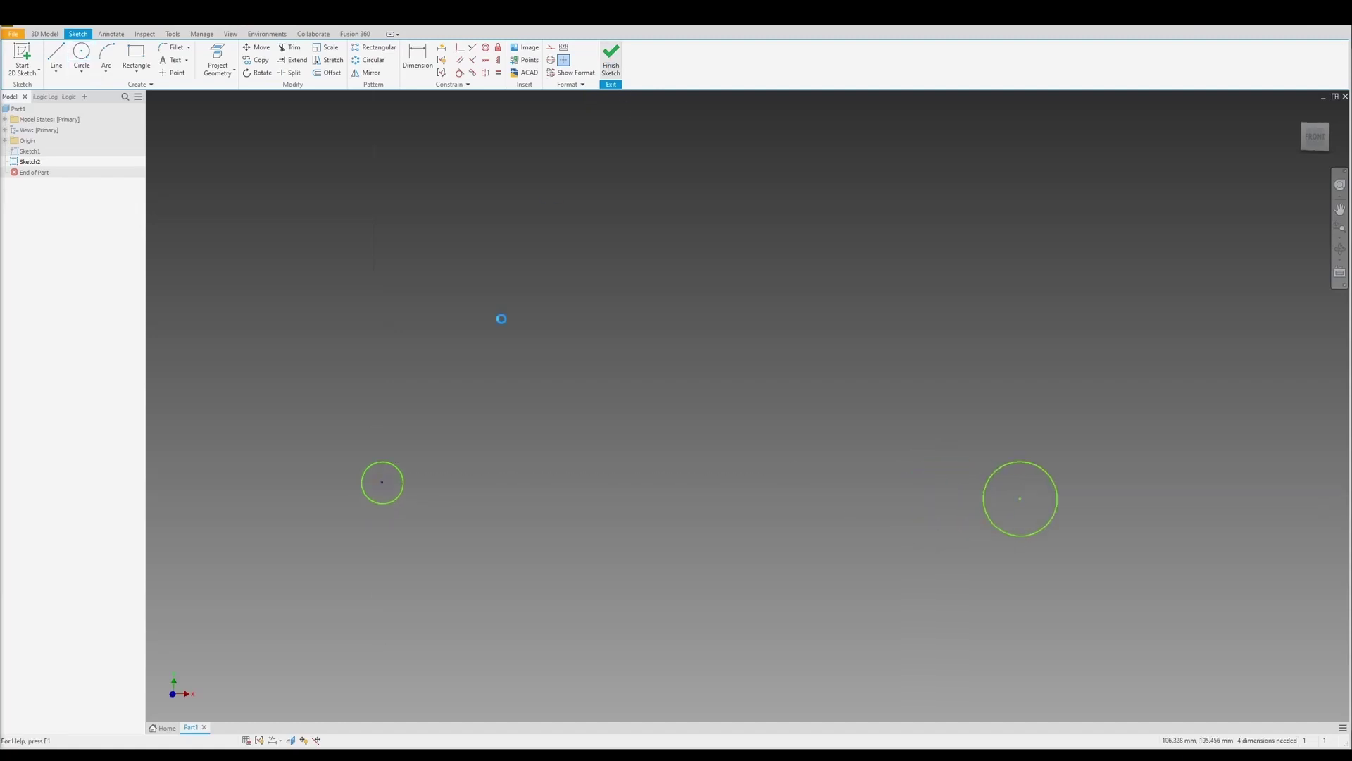
pyautogui.click(172, 36)
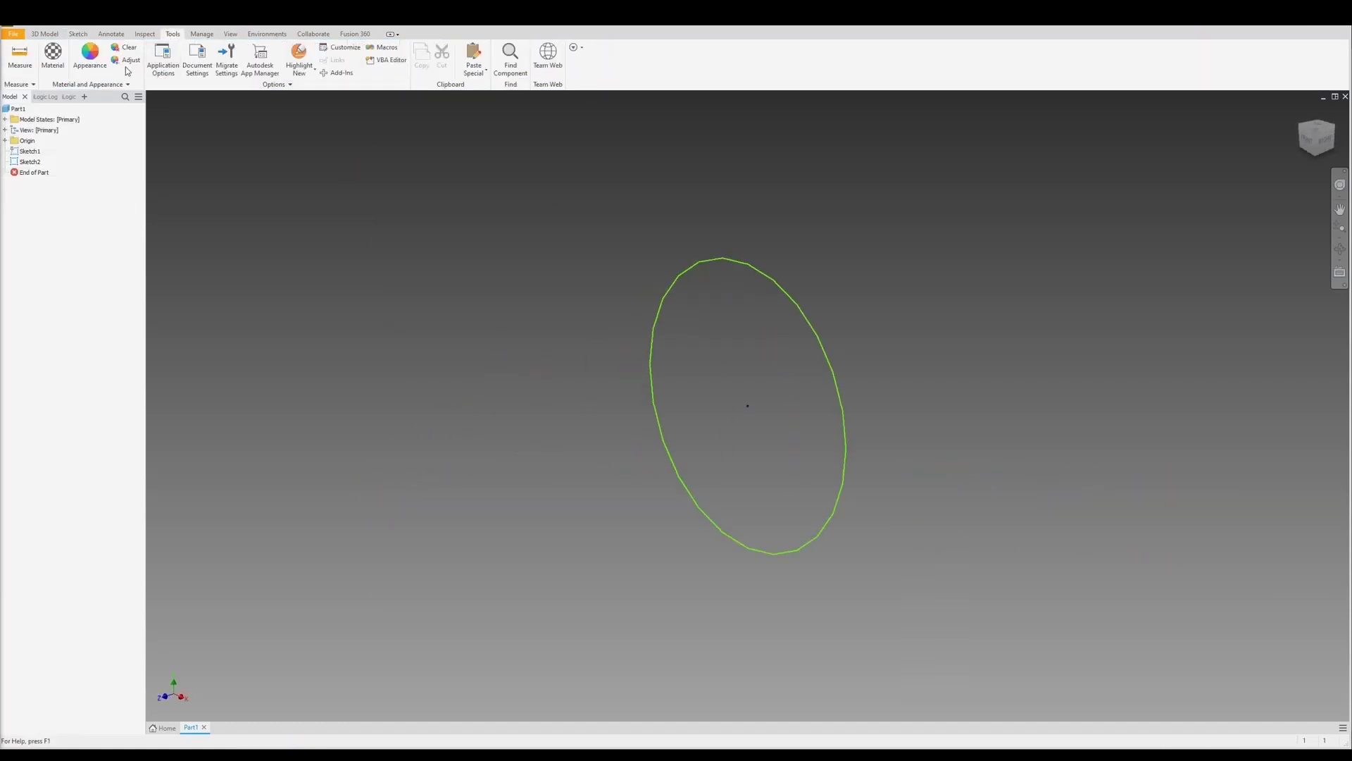
# - Add a new user parameter named Drum_Diameter in the Parameters table
pyautogui.click(108, 36)
pyautogui.click(77, 34)
pyautogui.click(201, 34)
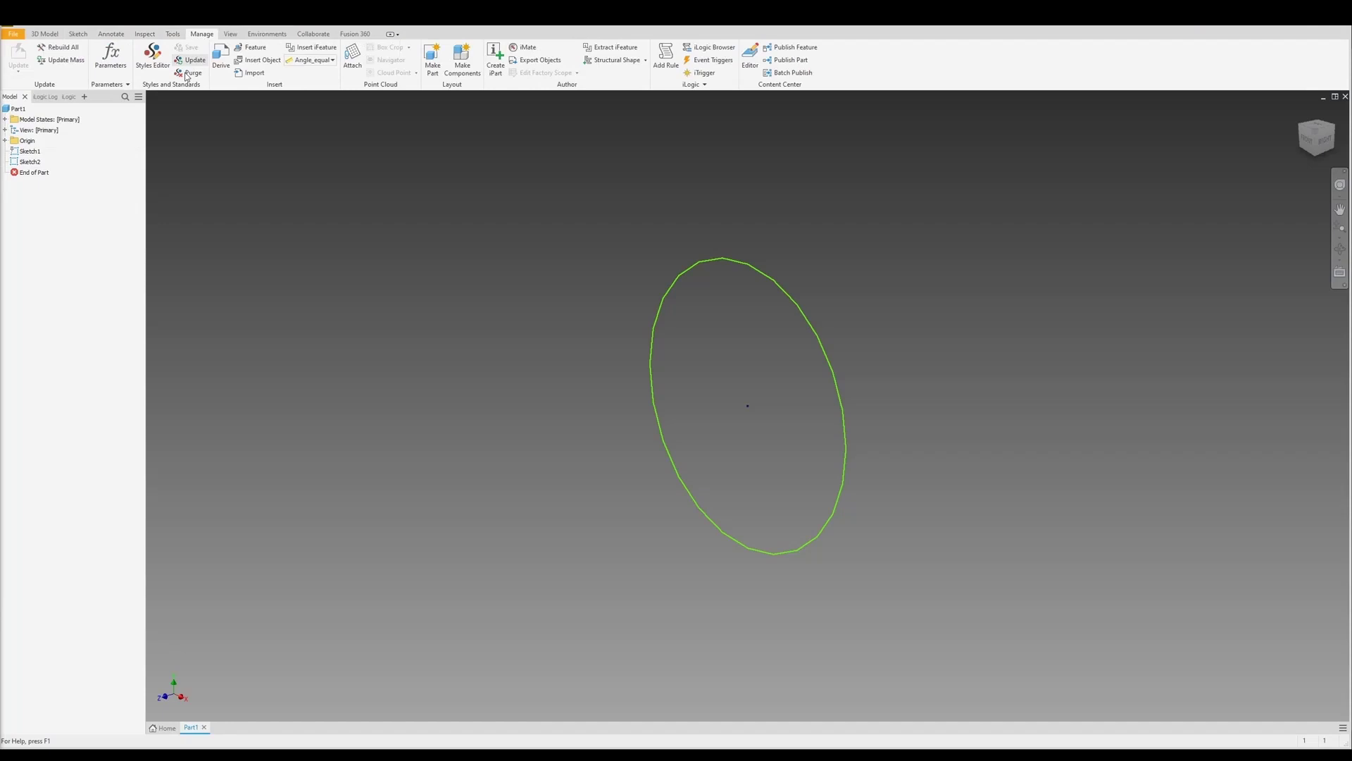
pyautogui.click(110, 56)
pyautogui.click(397, 415)
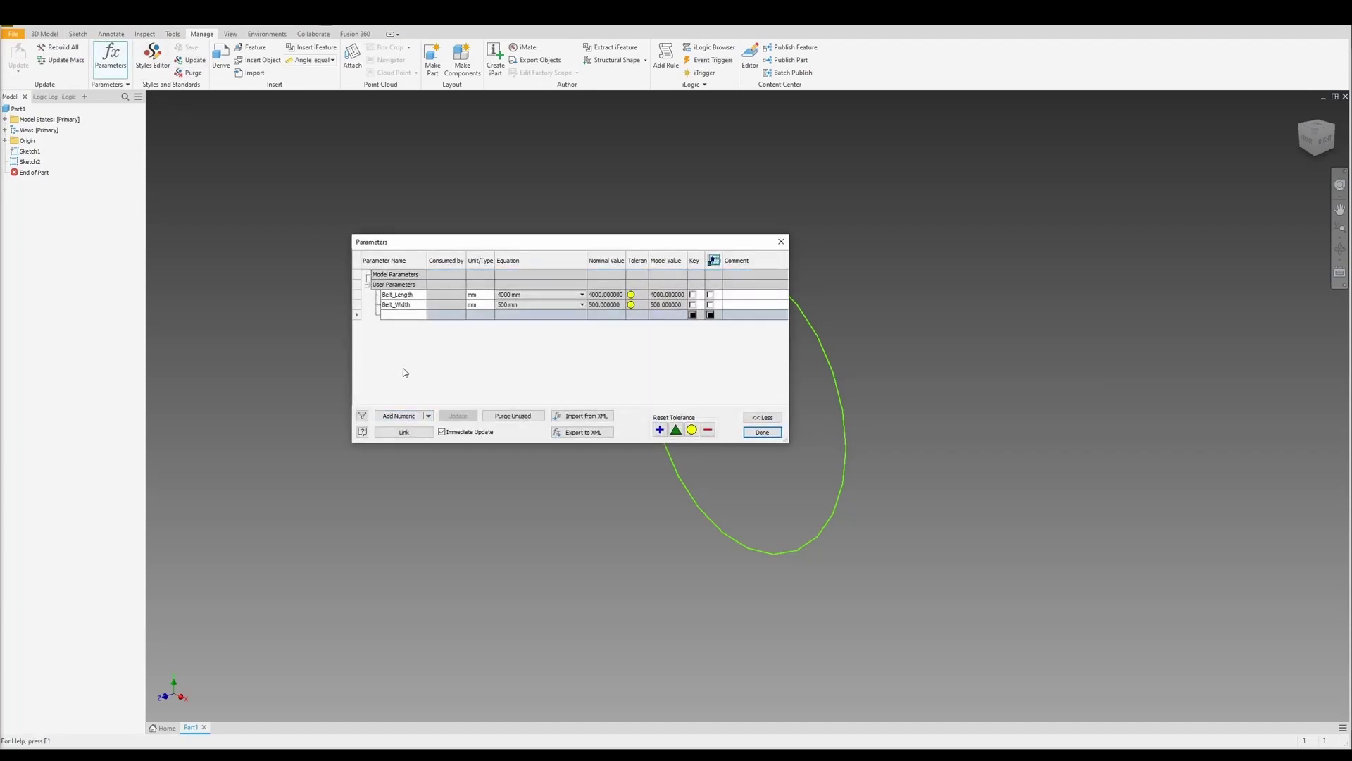
pyautogui.write('Drum_Diameter')
pyautogui.click(545, 314)
# - Make Drum_Diameter multi-value with 300 and 400 mm, then close the parameters
pyautogui.rightClick(484, 316)
pyautogui.click(528, 335)
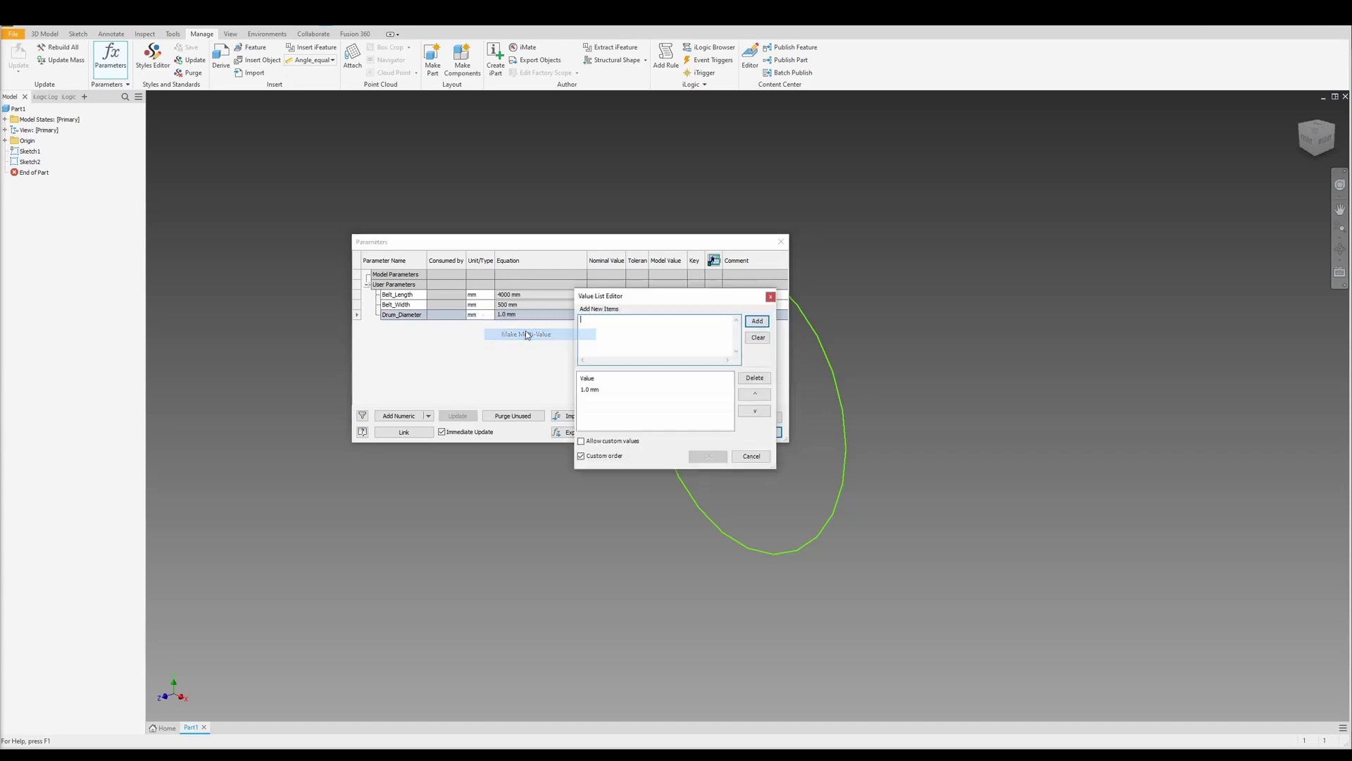
pyautogui.click(657, 337)
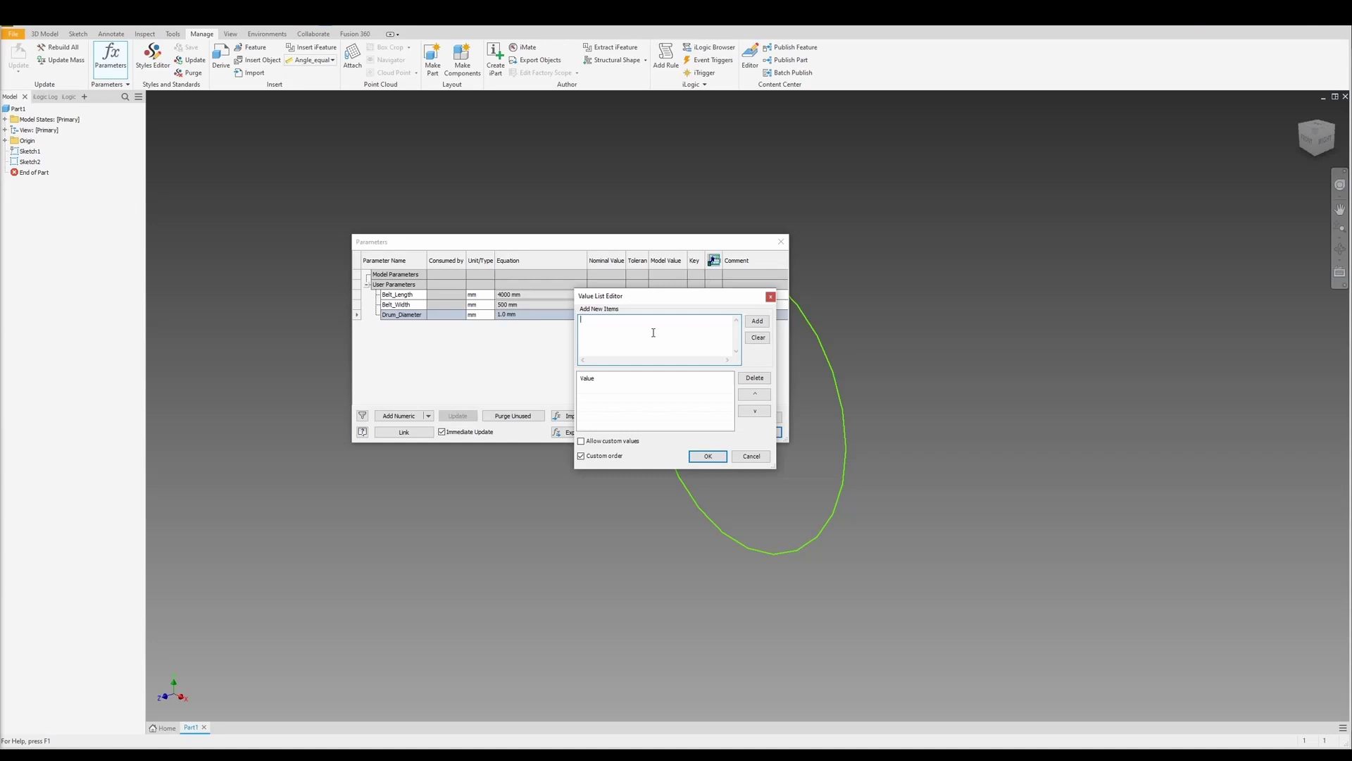
pyautogui.write('300')
pyautogui.click(757, 321)
pyautogui.write('400')
pyautogui.click(756, 322)
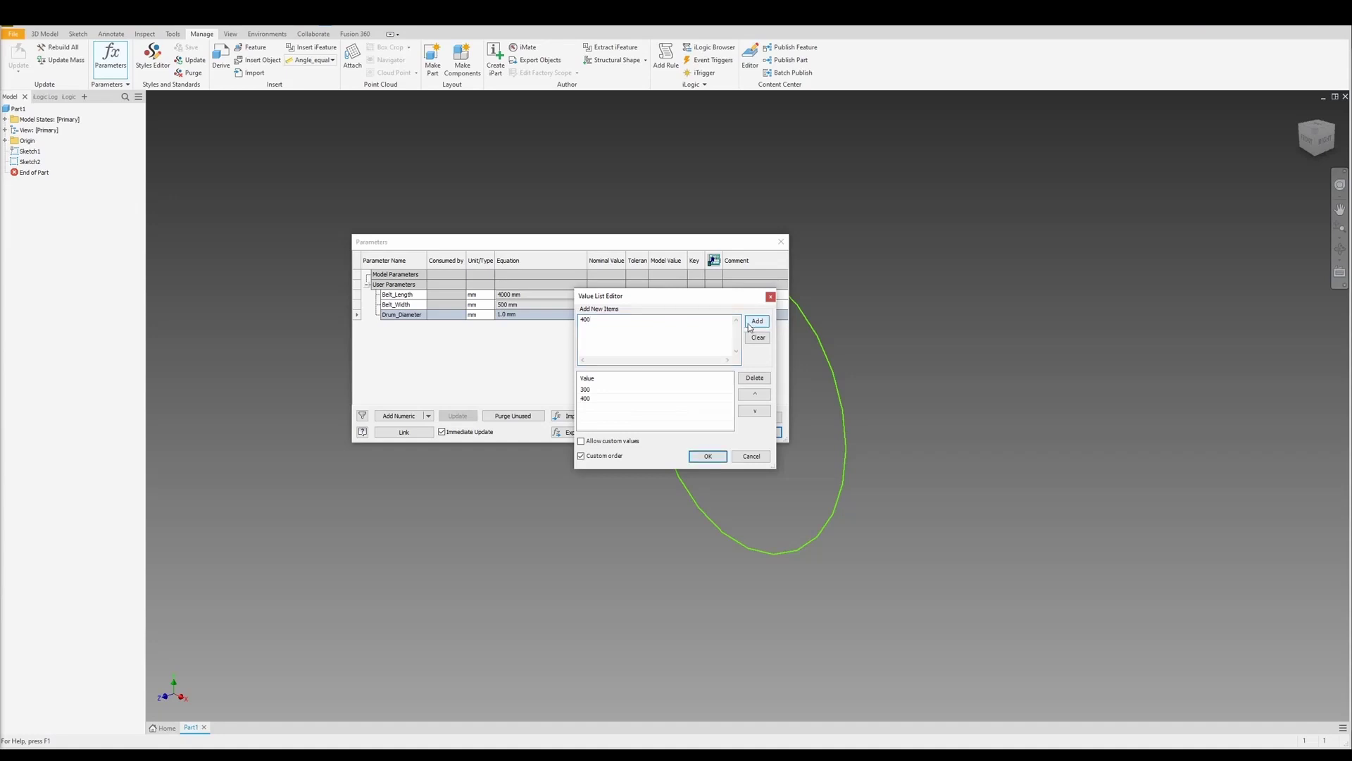
pyautogui.click(719, 456)
pyautogui.click(761, 432)
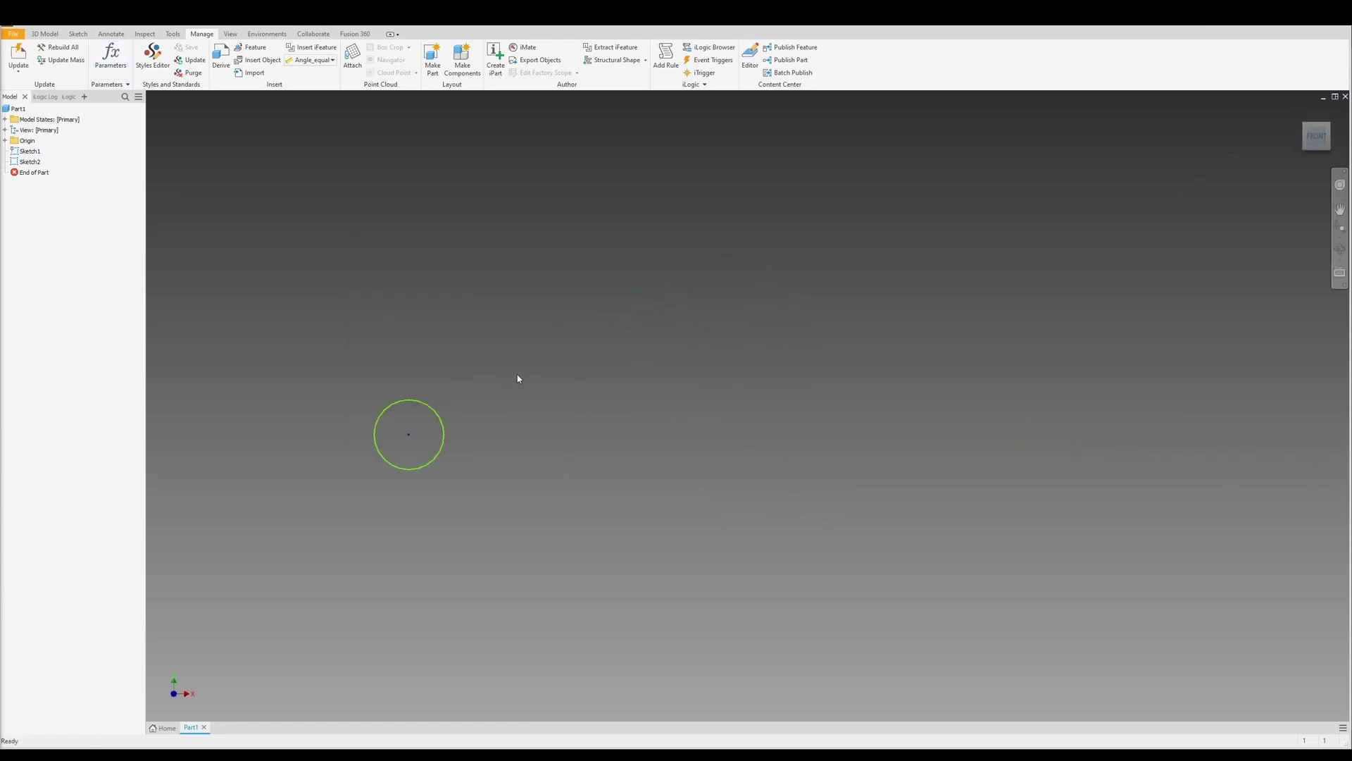
# - Reopen Sketch2 and dimension the left circle's diameter to Drum_Diameter (300)
pyautogui.click(441, 420)
pyautogui.click(486, 411)
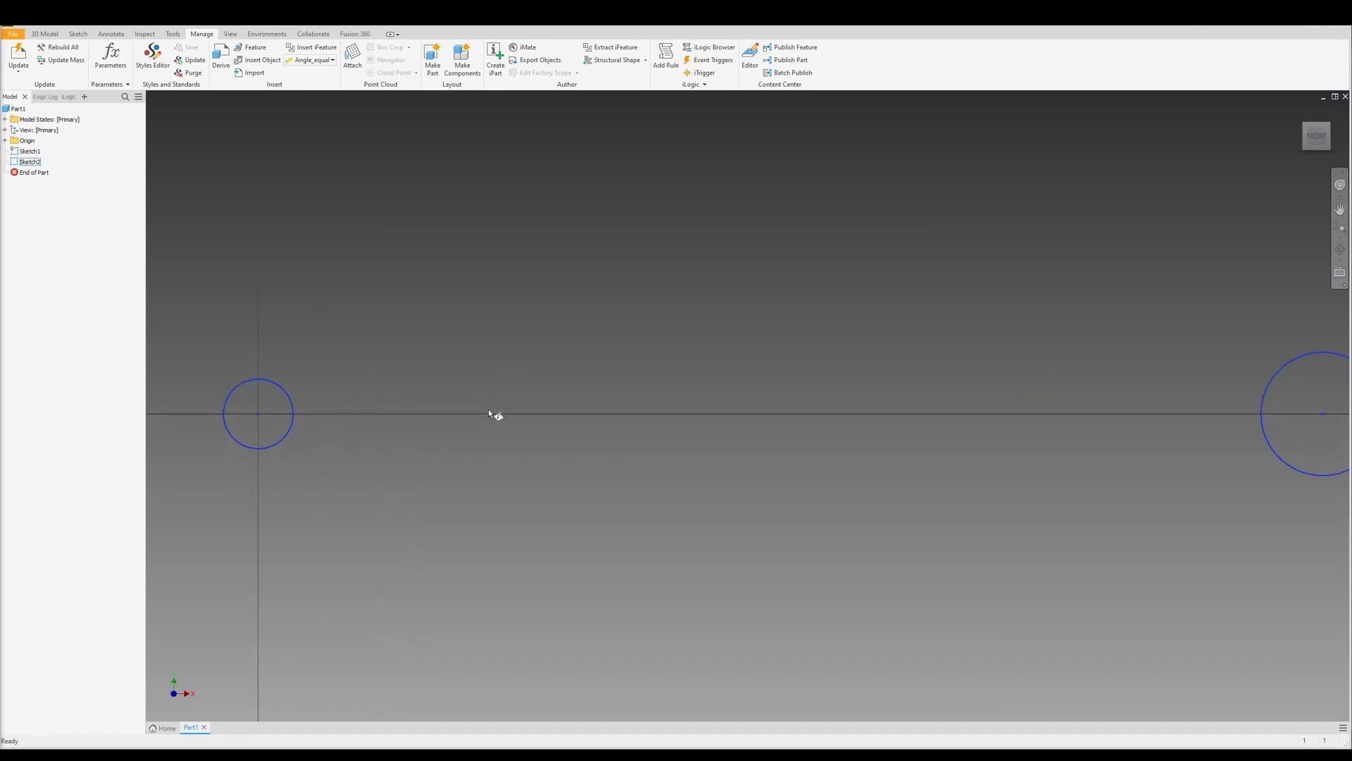
pyautogui.moveTo(489, 414); pyautogui.dragTo(640, 420, button='middle')
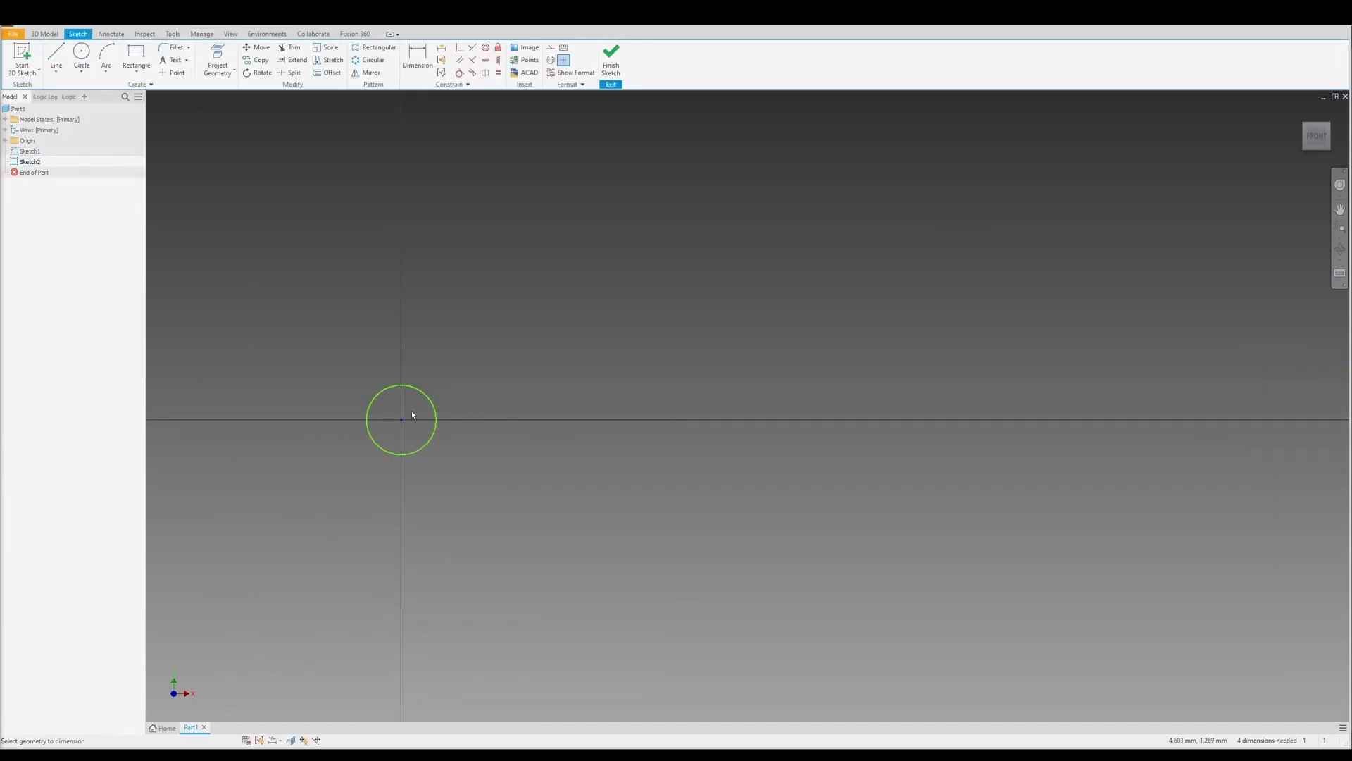
pyautogui.press('d')
pyautogui.click(412, 389)
pyautogui.click(327, 372)
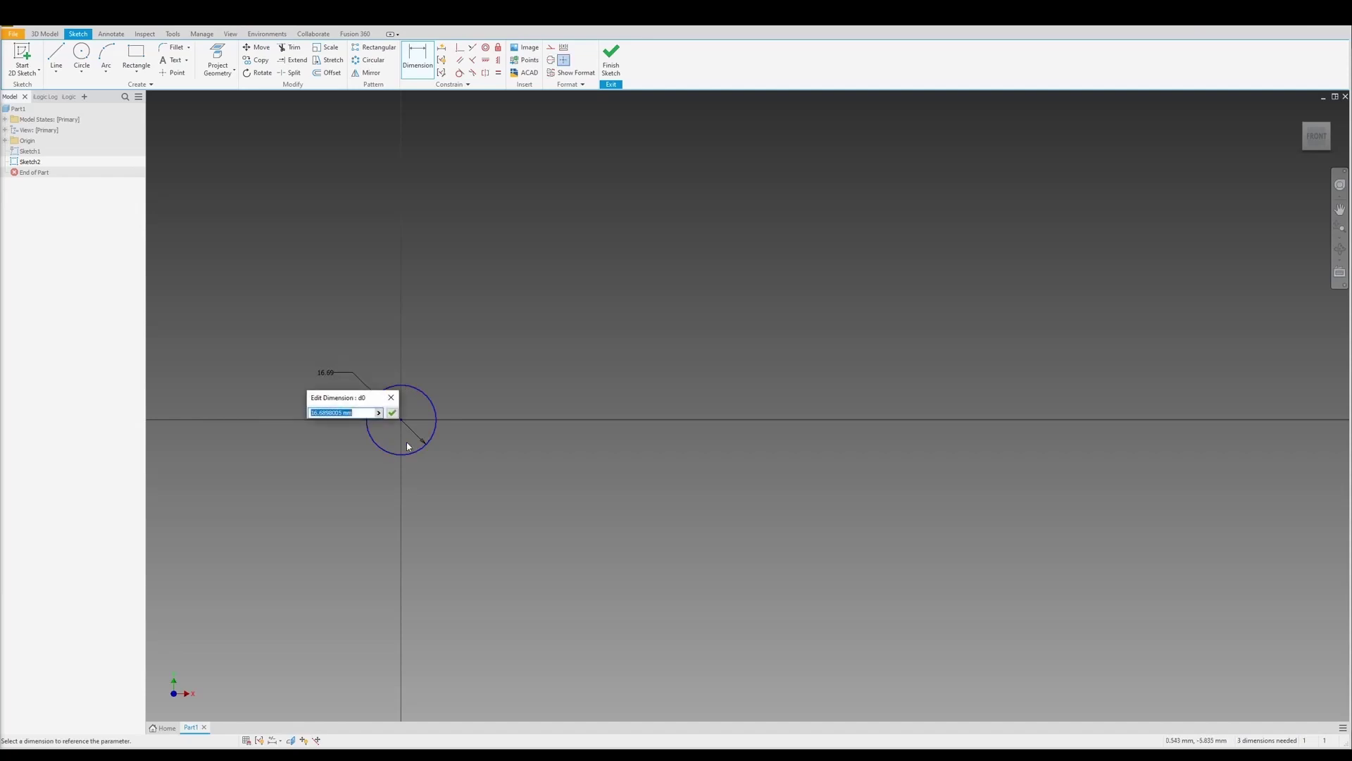
pyautogui.click(378, 413)
pyautogui.click(422, 450)
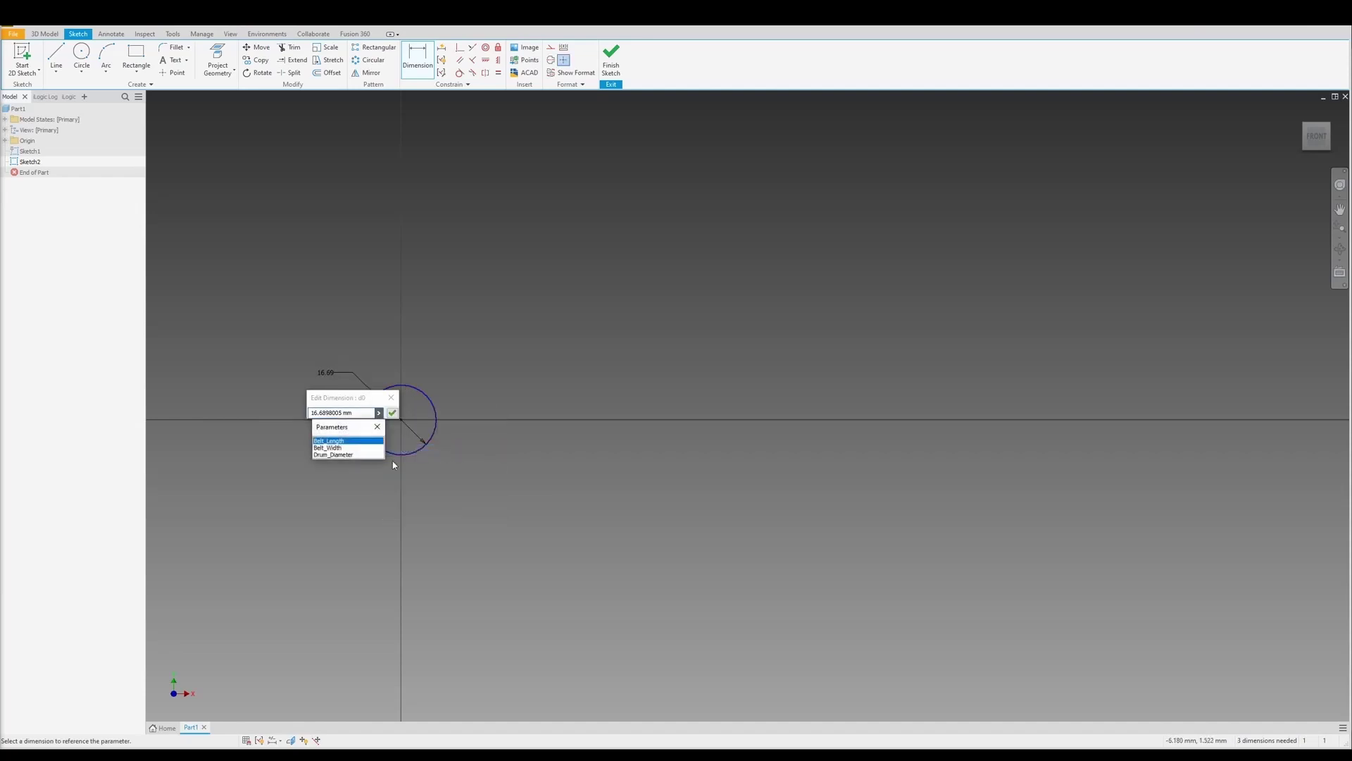
pyautogui.click(352, 440)
pyautogui.press('Return')
pyautogui.scroll(-5, 357, 462)
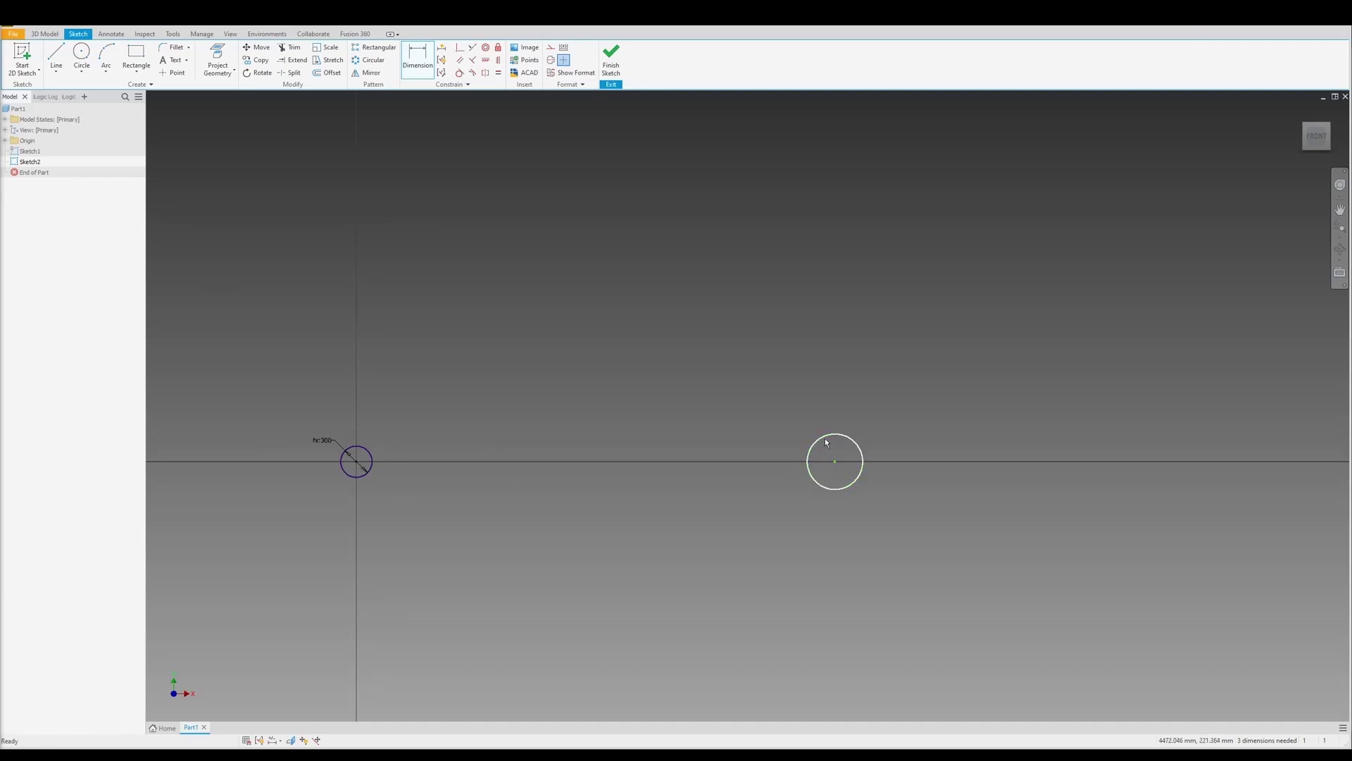
pyautogui.press('Escape')
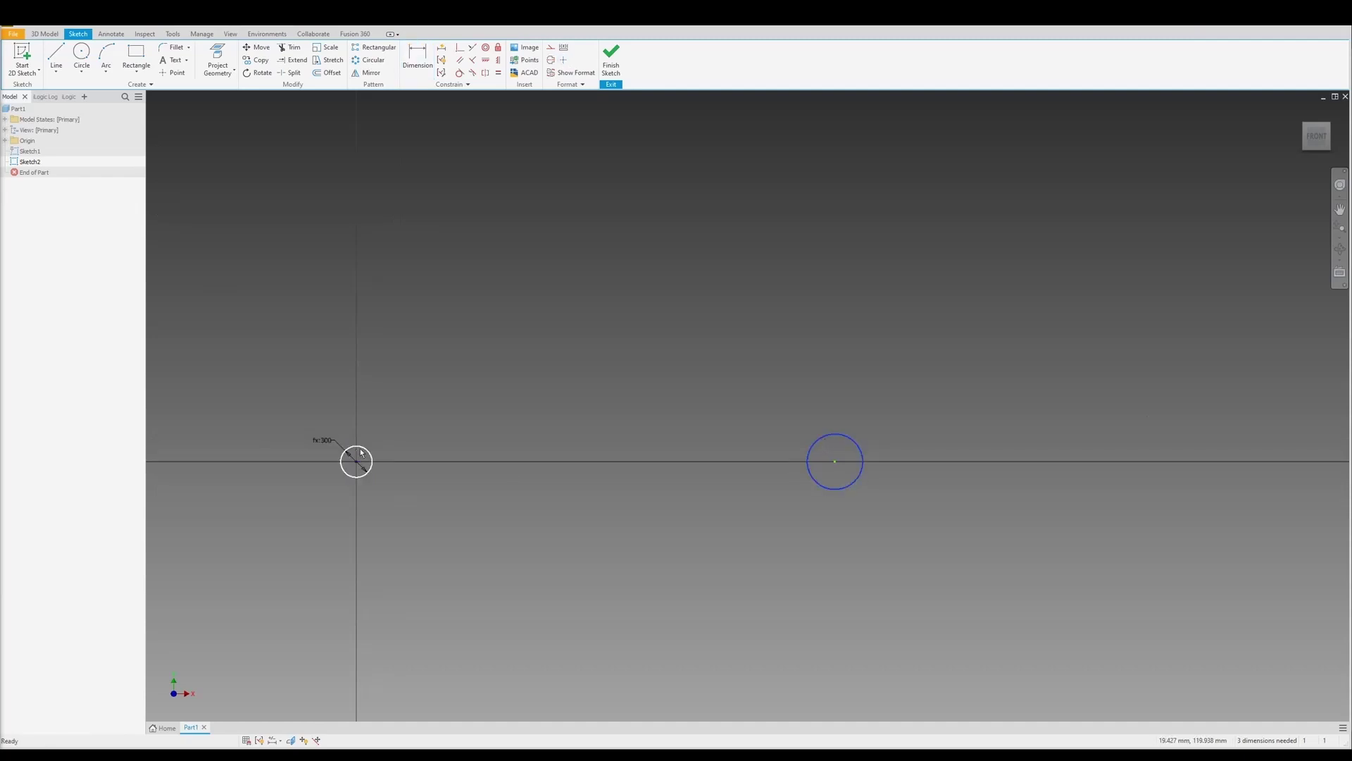
# - Make the right circle equal to the left and set the centre distance to Belt_Length (4000)
pyautogui.click(500, 74)
pyautogui.press('Escape')
pyautogui.press('d')
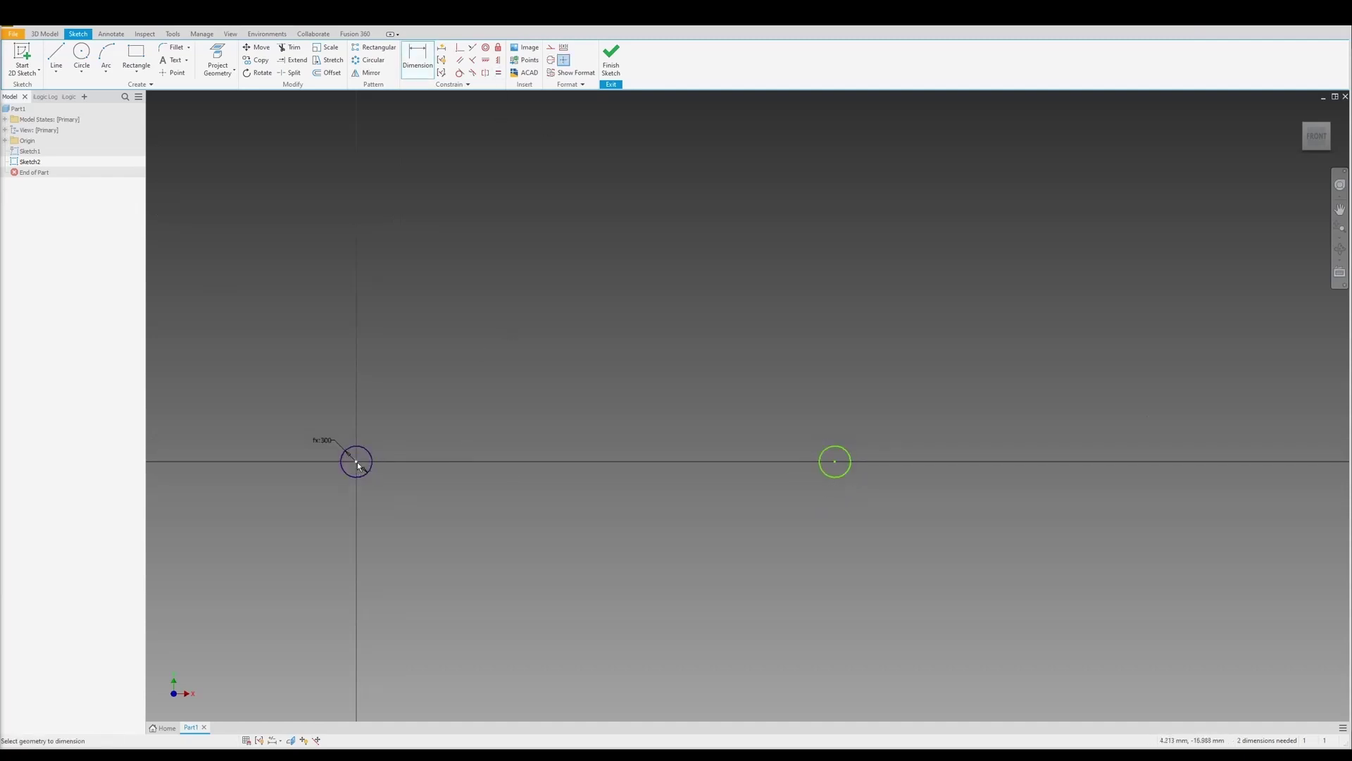
pyautogui.click(835, 462)
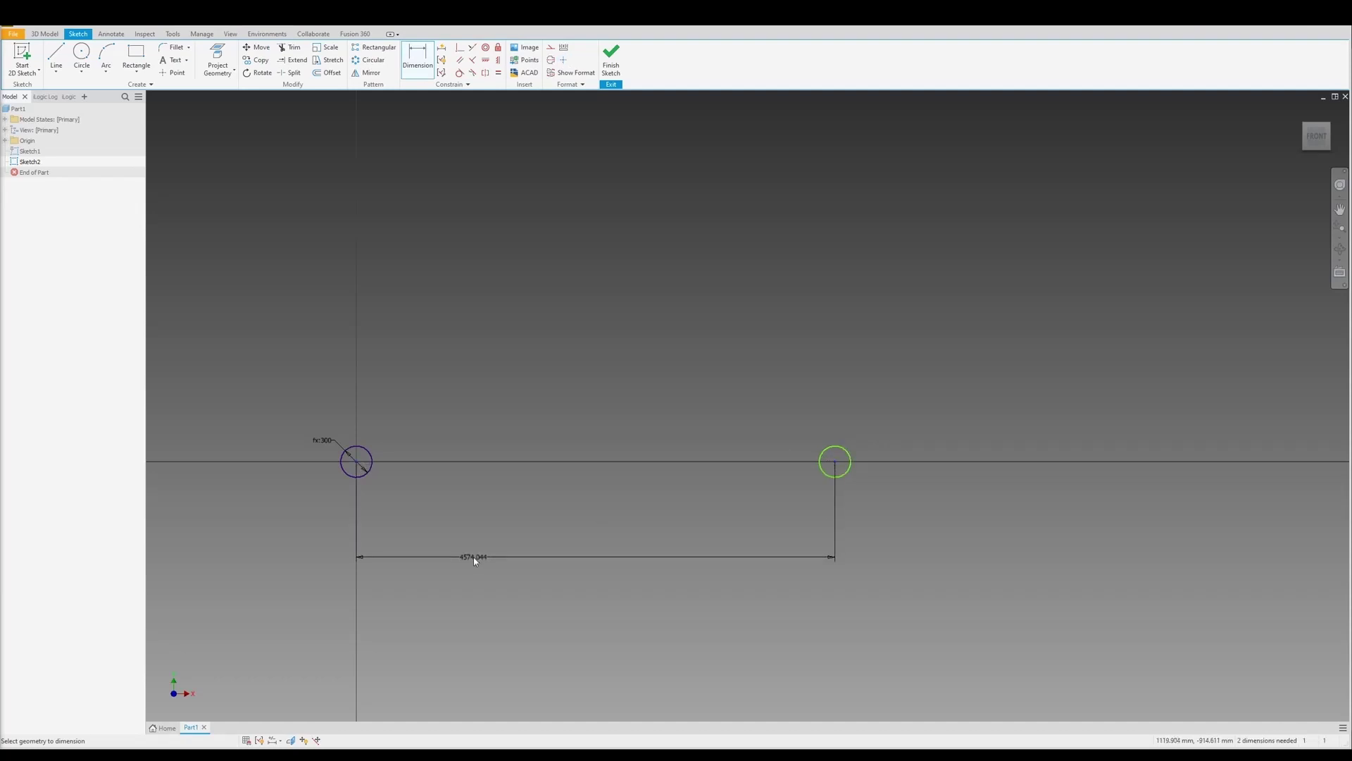
pyautogui.click(473, 556)
pyautogui.click(499, 598)
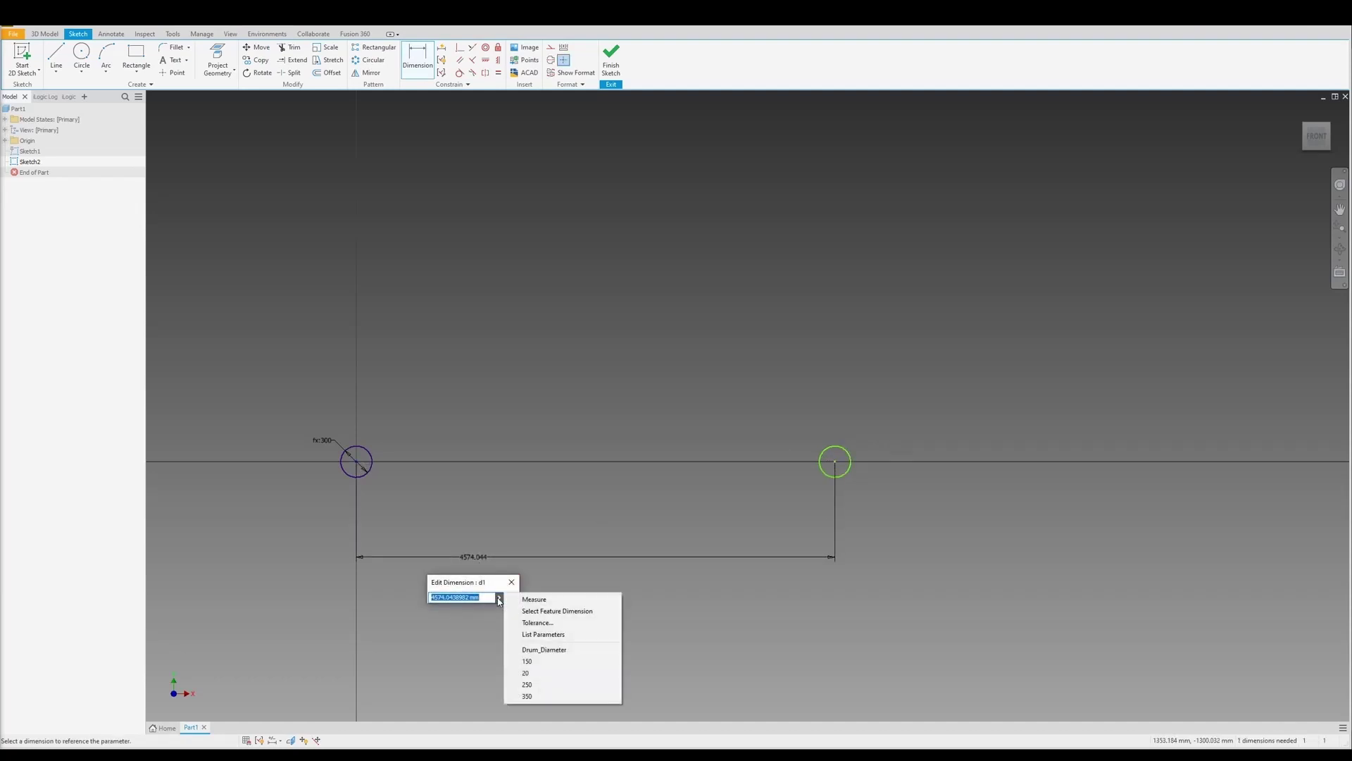
pyautogui.click(566, 634)
pyautogui.click(466, 625)
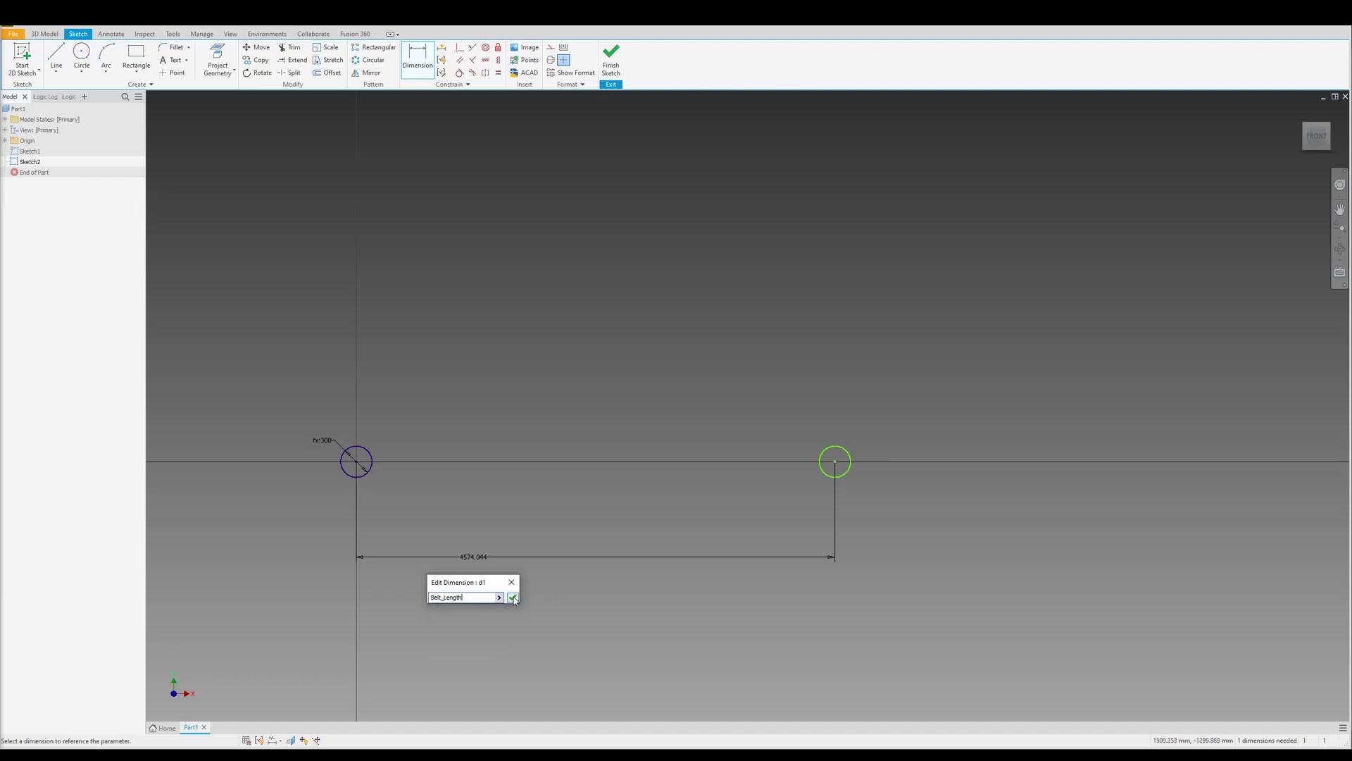
pyautogui.click(513, 597)
# - Constrain the two circle centres to lie horizontally aligned
pyautogui.moveTo(652, 513); pyautogui.dragTo(722, 494, button='middle')
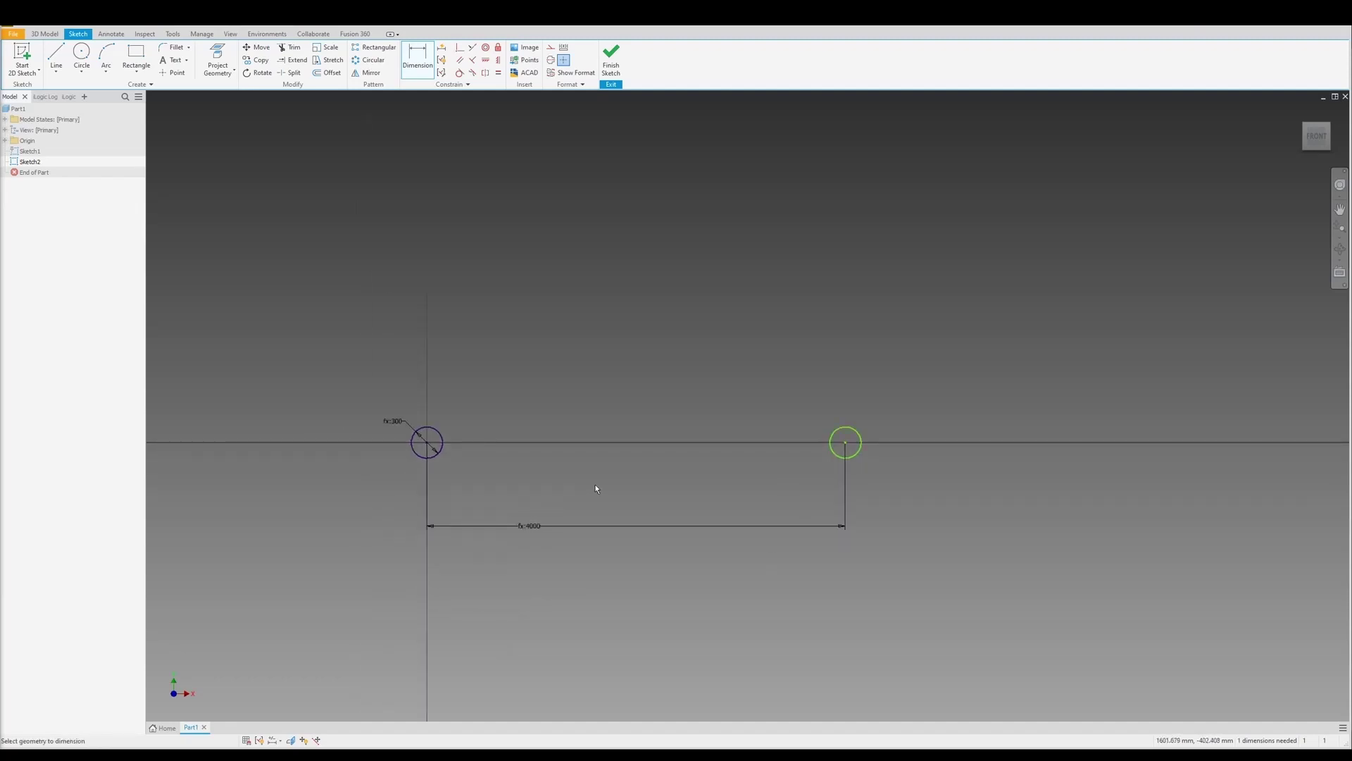
pyautogui.scroll(1, 595, 485)
pyautogui.click(486, 60)
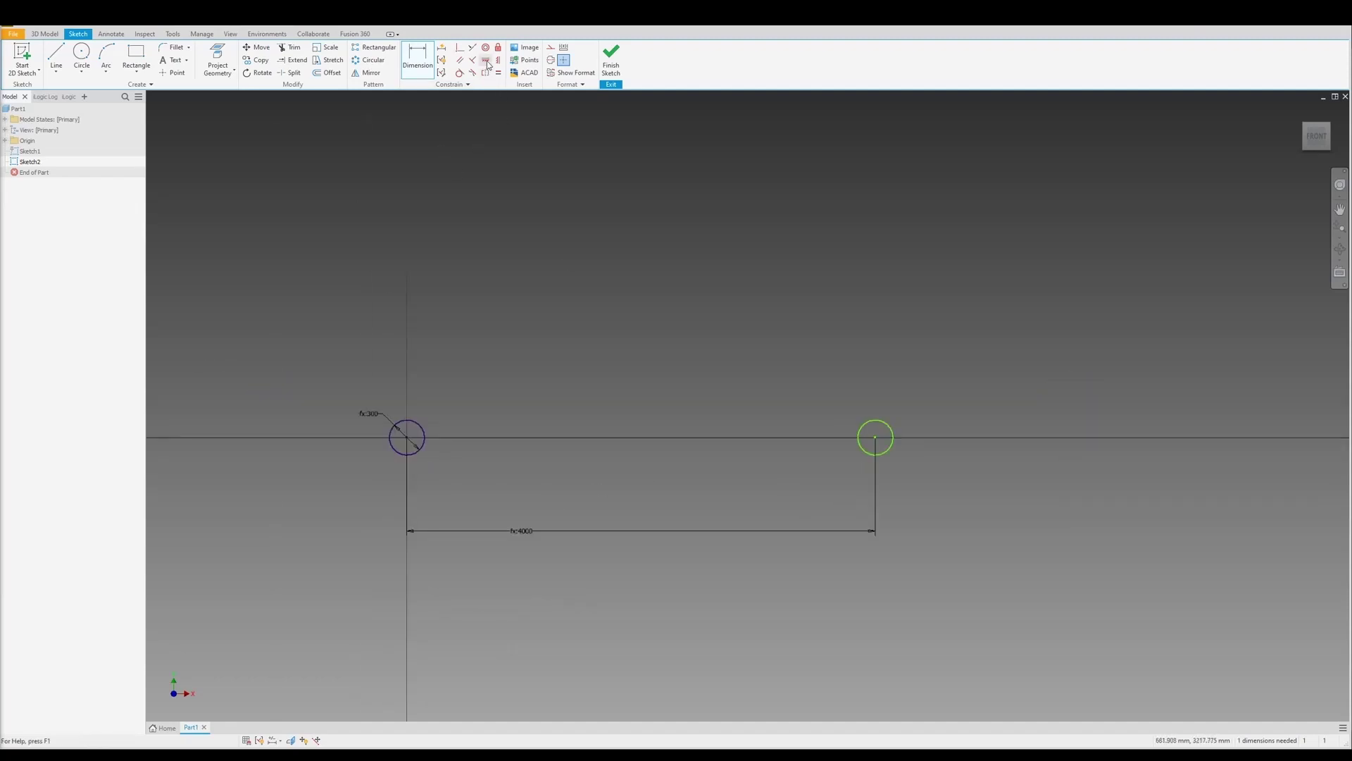
pyautogui.click(407, 438)
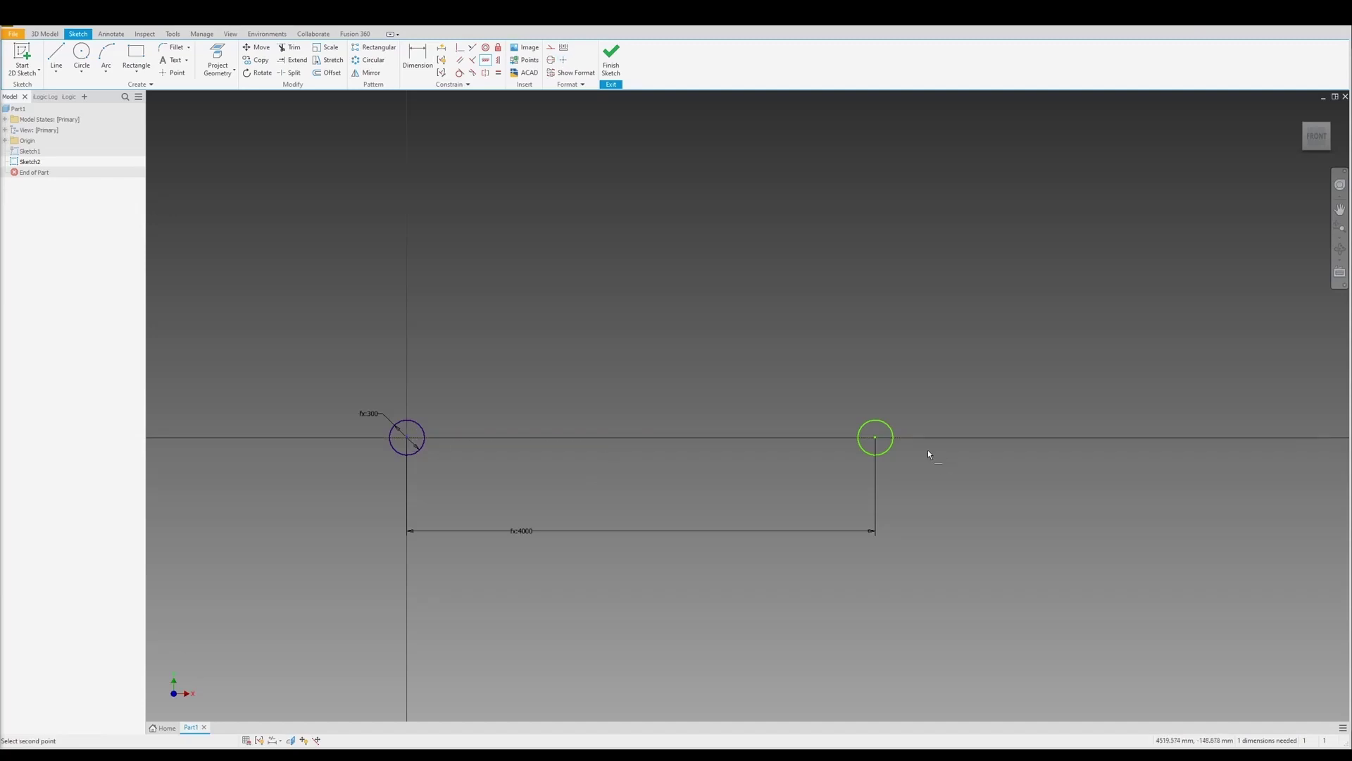
pyautogui.click(876, 438)
pyautogui.press('Escape')
pyautogui.click(58, 57)
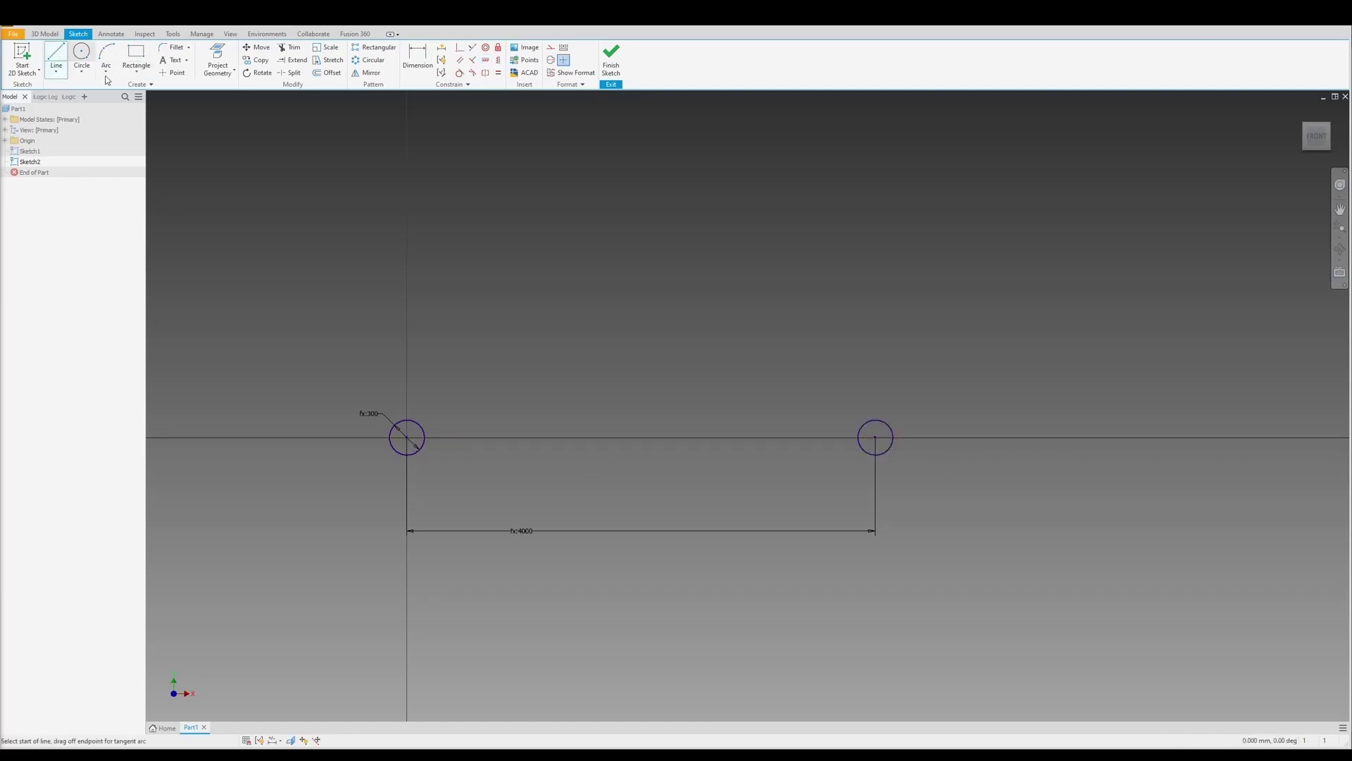
# - Draw top and bottom lines joining the two circles
pyautogui.click(407, 420)
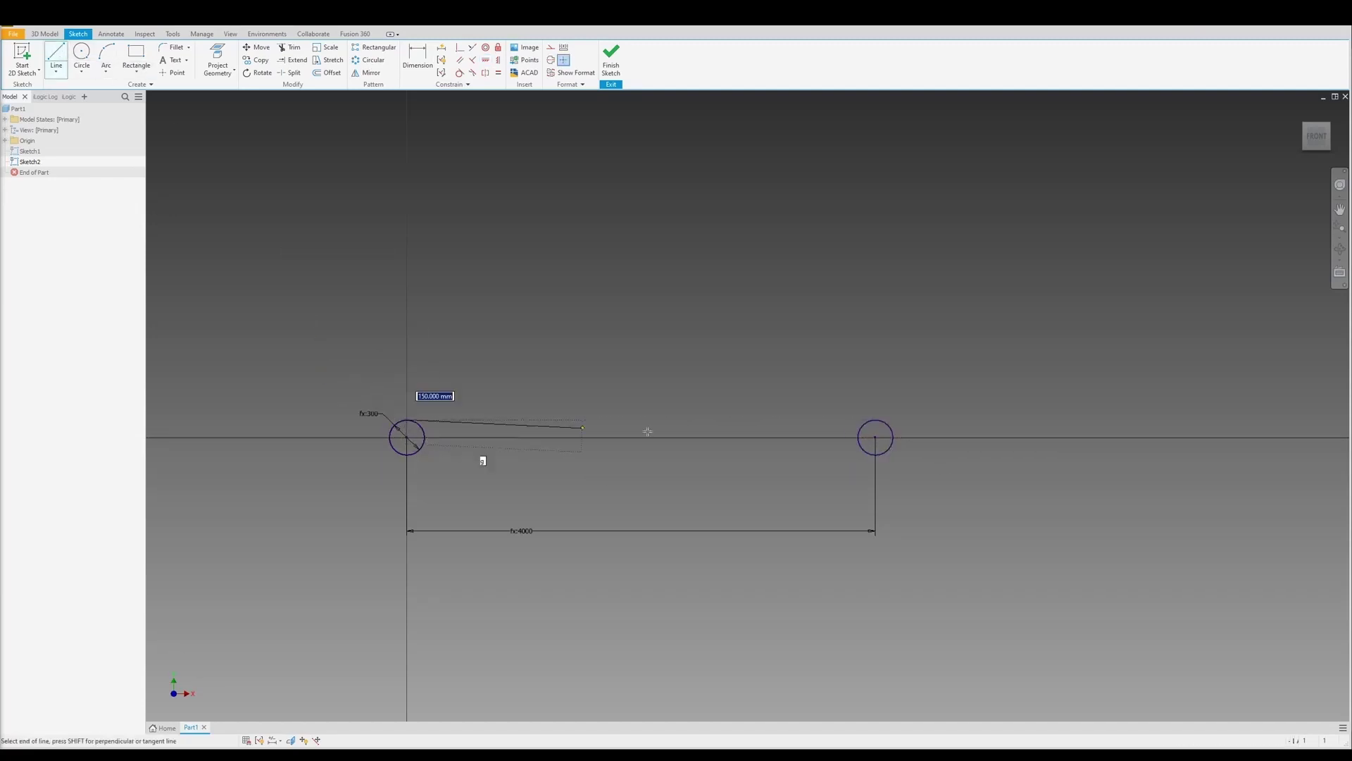
pyautogui.click(876, 420)
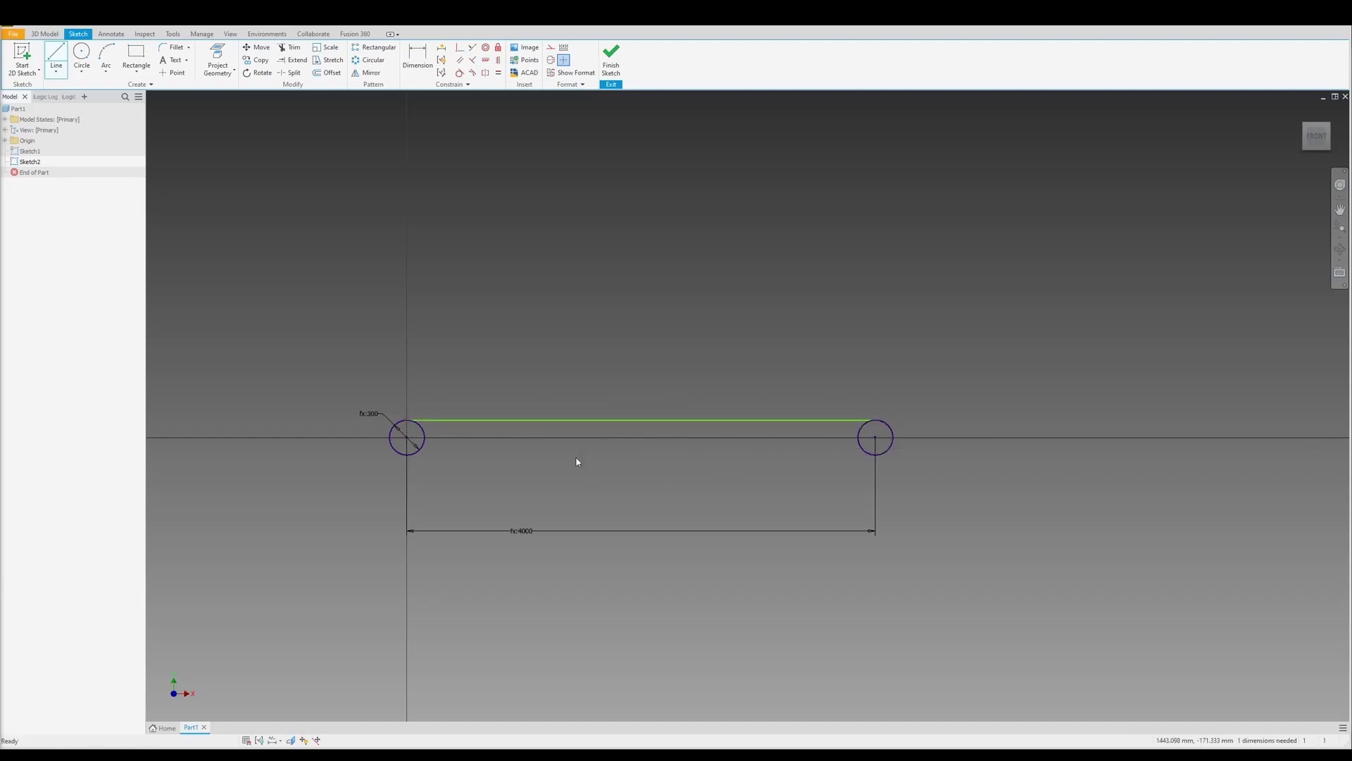
pyautogui.click(408, 454)
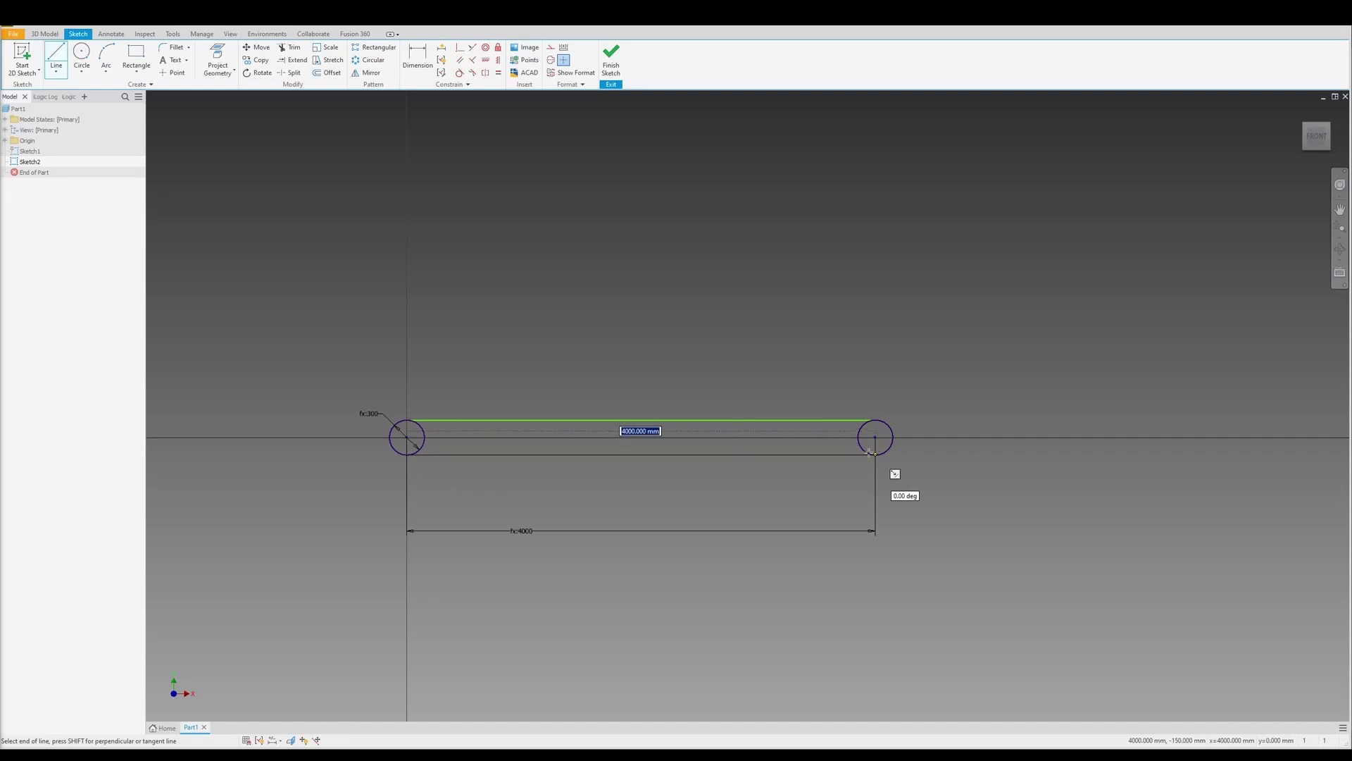
pyautogui.click(875, 454)
pyautogui.scroll(3, 475, 456)
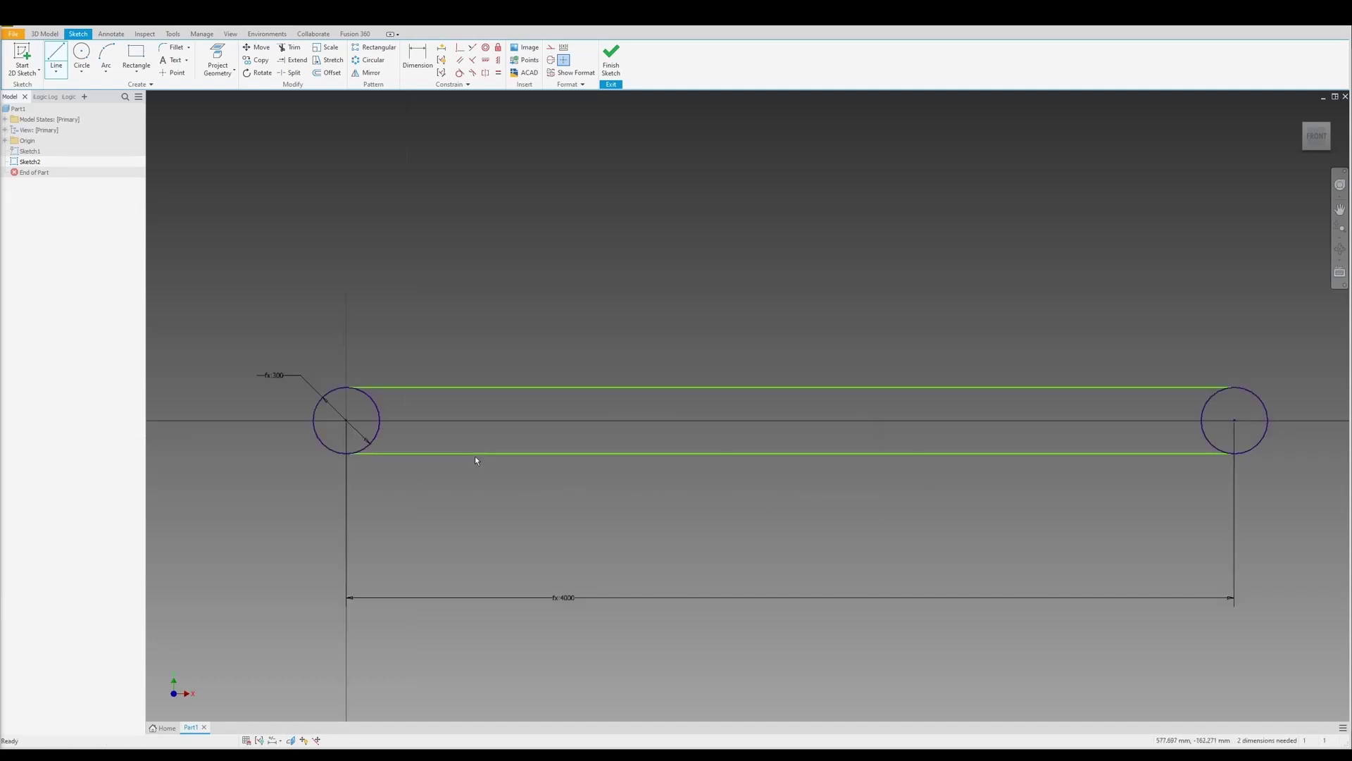
pyautogui.press('Escape')
# - Make the top and bottom lines tangent to the left circle
pyautogui.click(459, 73)
pyautogui.click(374, 420)
pyautogui.click(356, 387)
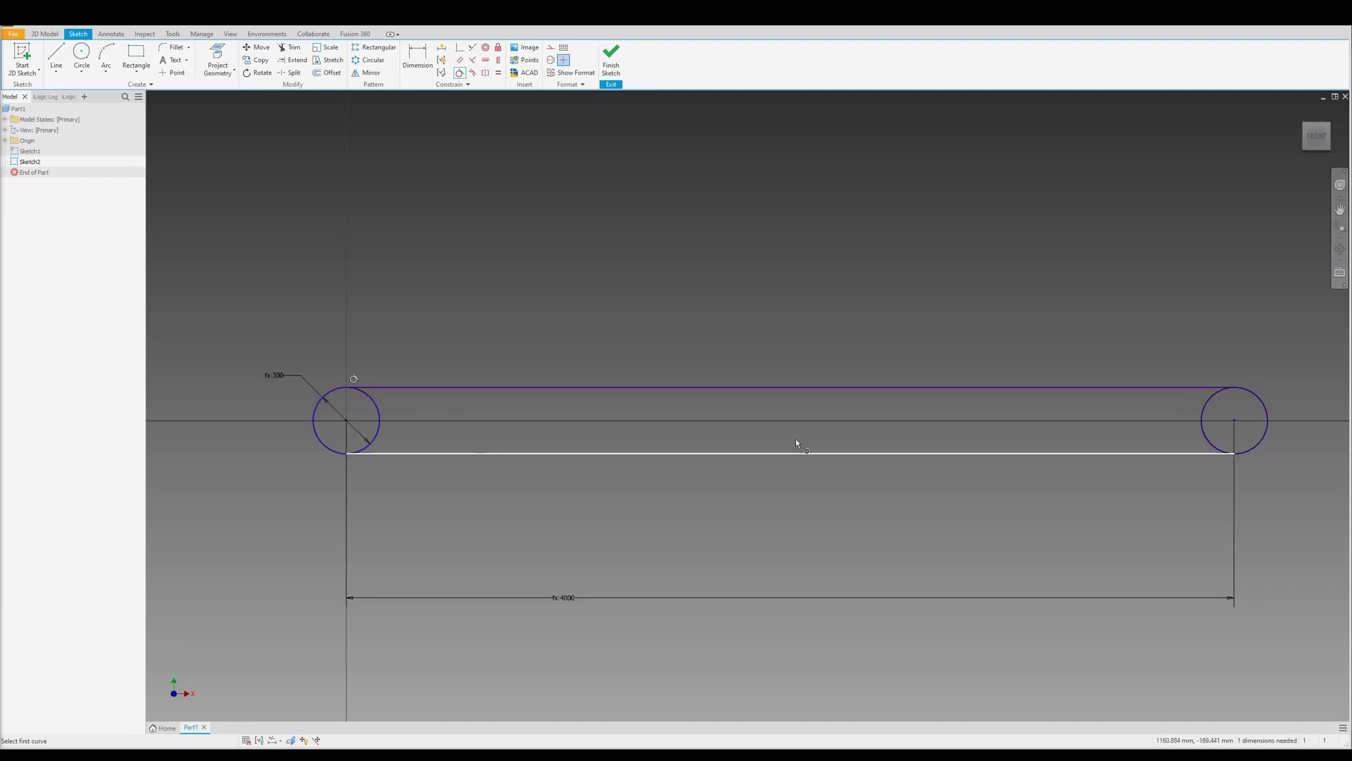
pyautogui.click(420, 455)
pyautogui.click(378, 435)
pyautogui.press('Escape')
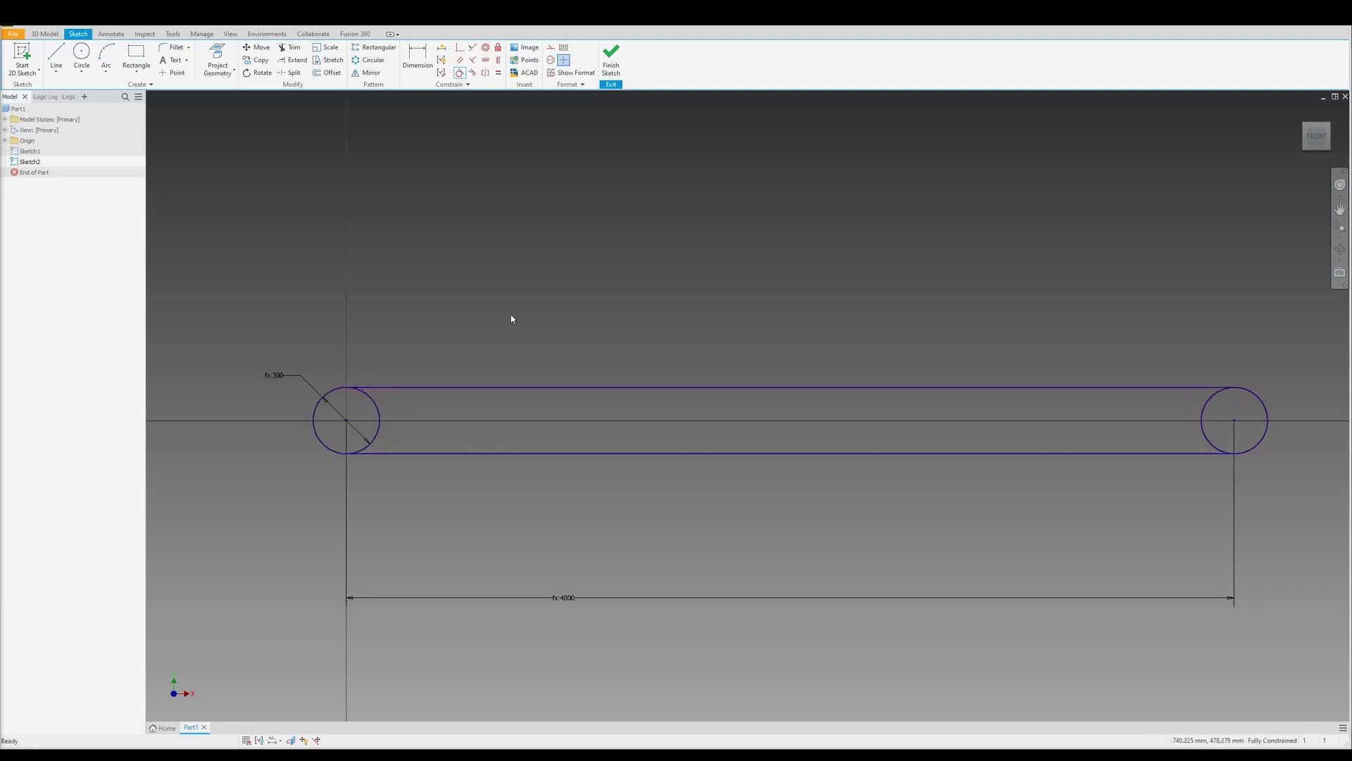
# - Trim away the circles' inner arcs to close the slot and finish the sketch
pyautogui.click(289, 48)
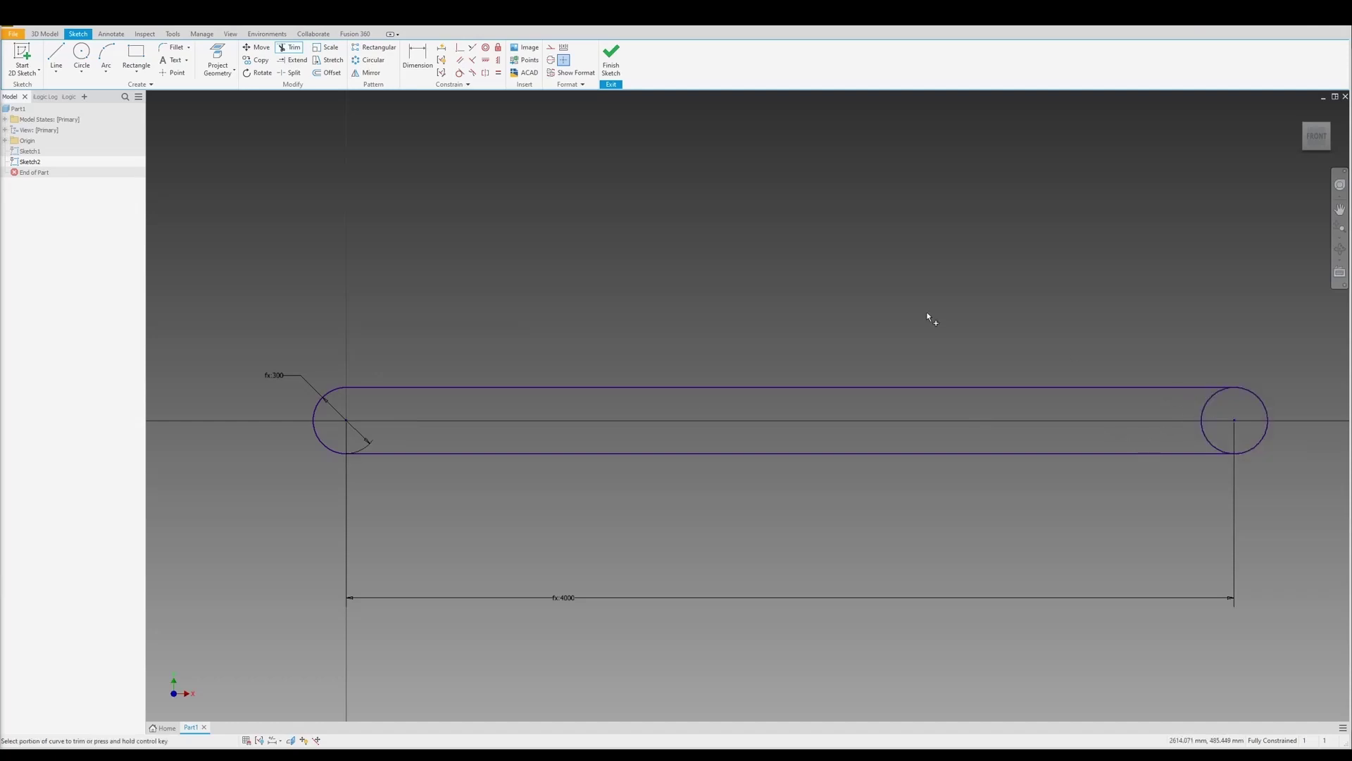
pyautogui.click(1215, 415)
pyautogui.press('Escape')
pyautogui.moveTo(827, 516); pyautogui.dragTo(748, 500, button='middle')
pyautogui.click(611, 60)
pyautogui.scroll(6, 676, 239)
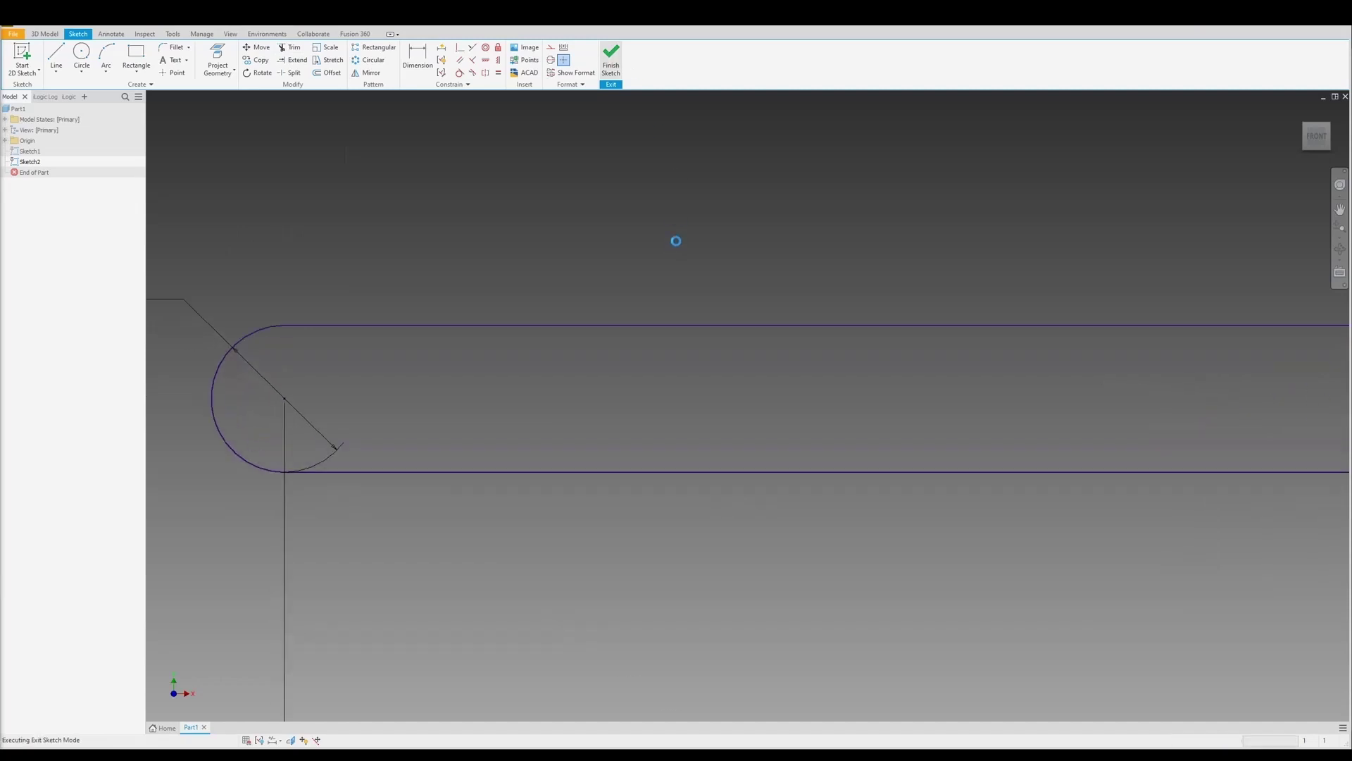
pyautogui.scroll(-8, 430, 295)
pyautogui.scroll(3, 488, 310)
pyautogui.moveTo(523, 296); pyautogui.dragTo(453, 357, button='middle')
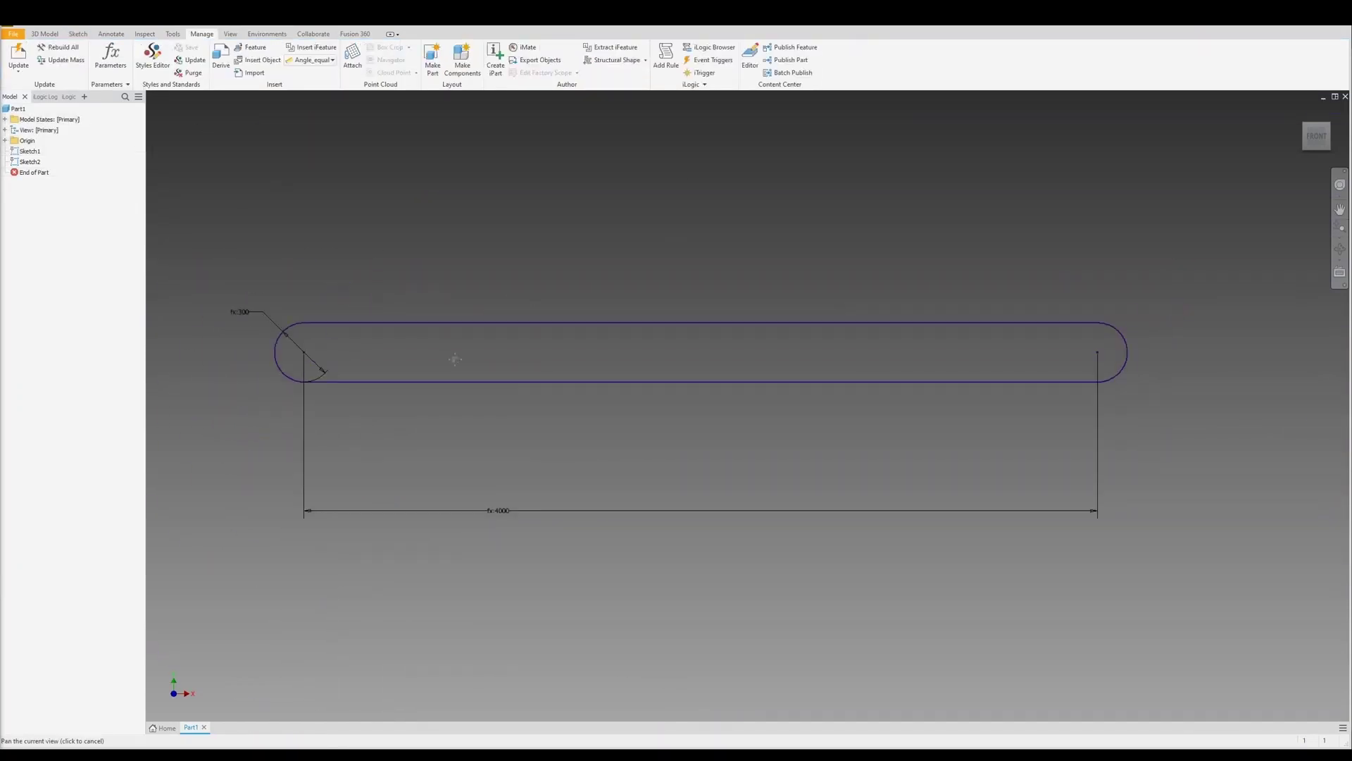
# - Delete Sketch1 from the model browser
pyautogui.click(32, 152)
pyautogui.rightClick(30, 150)
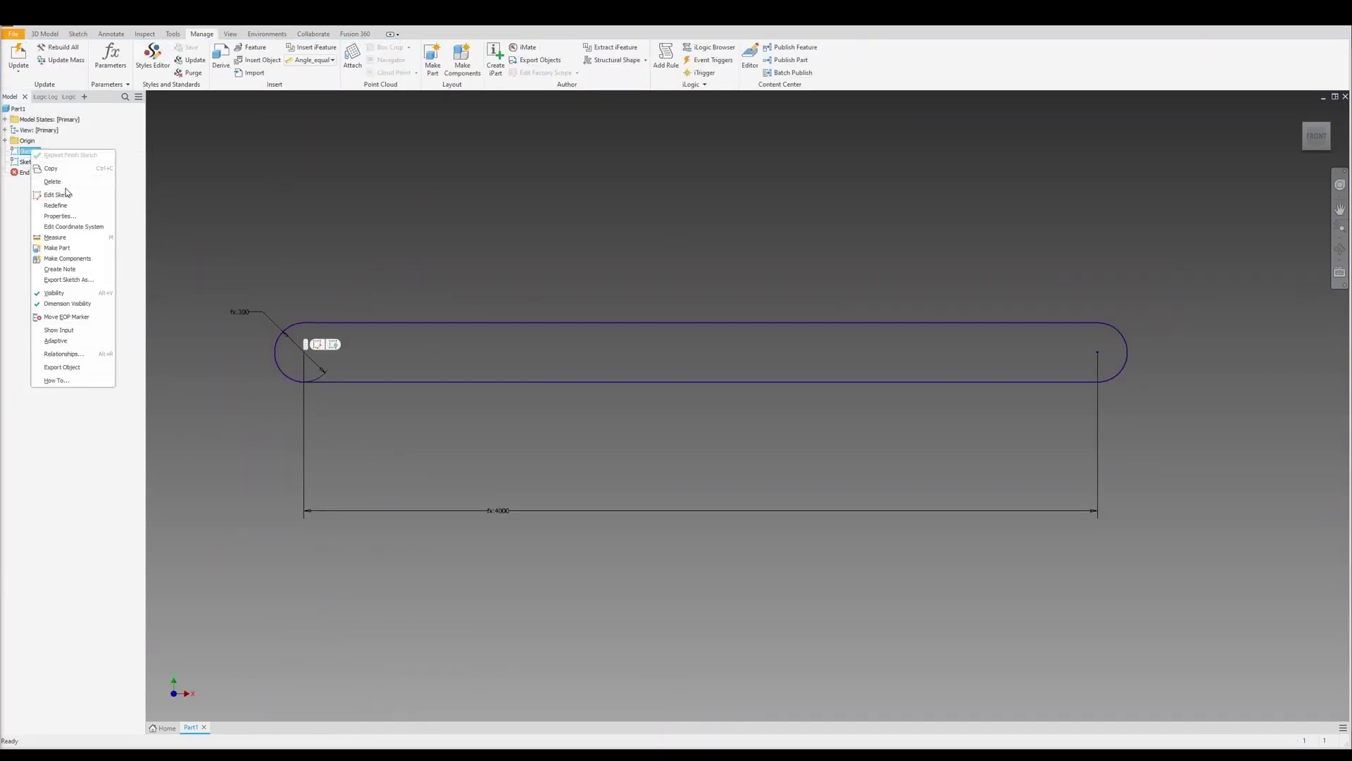
pyautogui.click(65, 182)
# - Rename the remaining sketch to 'Main Sketch' and show the iLogic Forms list
pyautogui.click(36, 152)
pyautogui.click(35, 152)
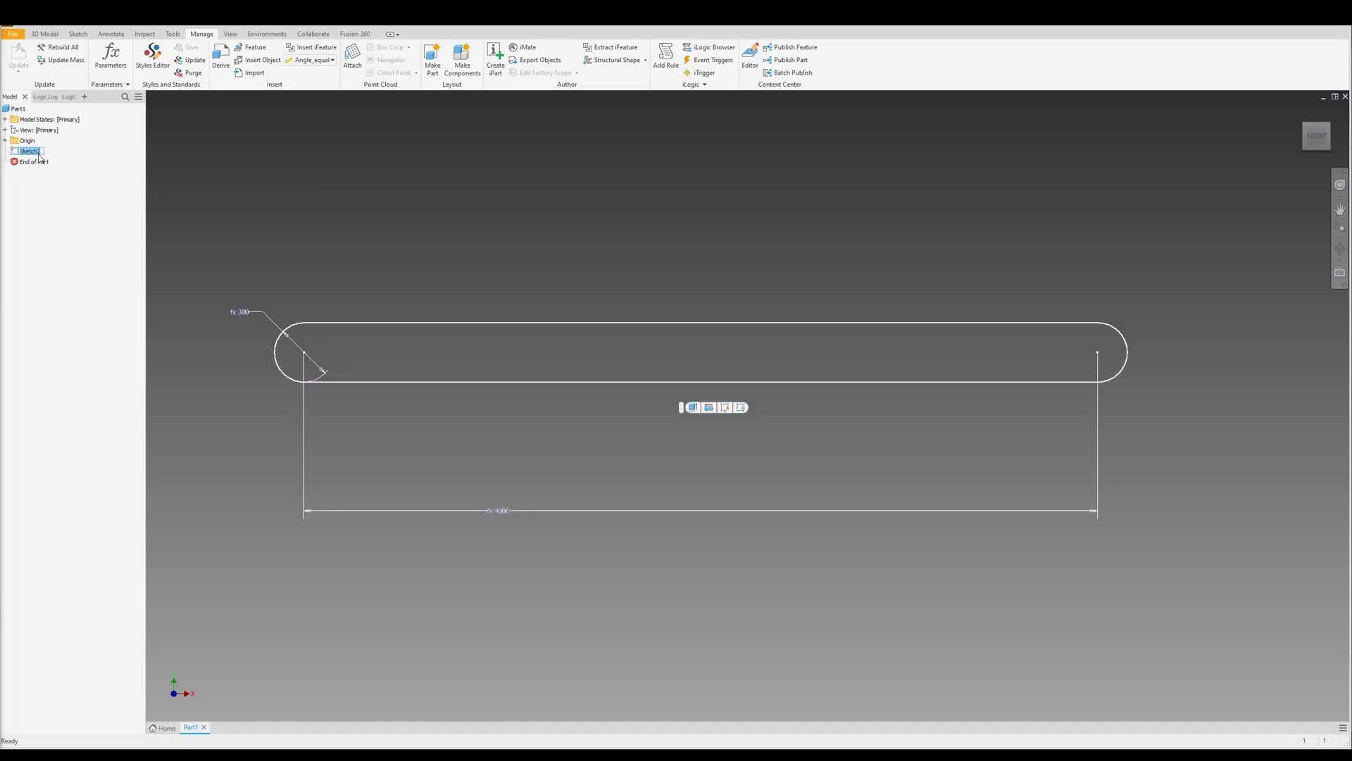
pyautogui.write('Main')
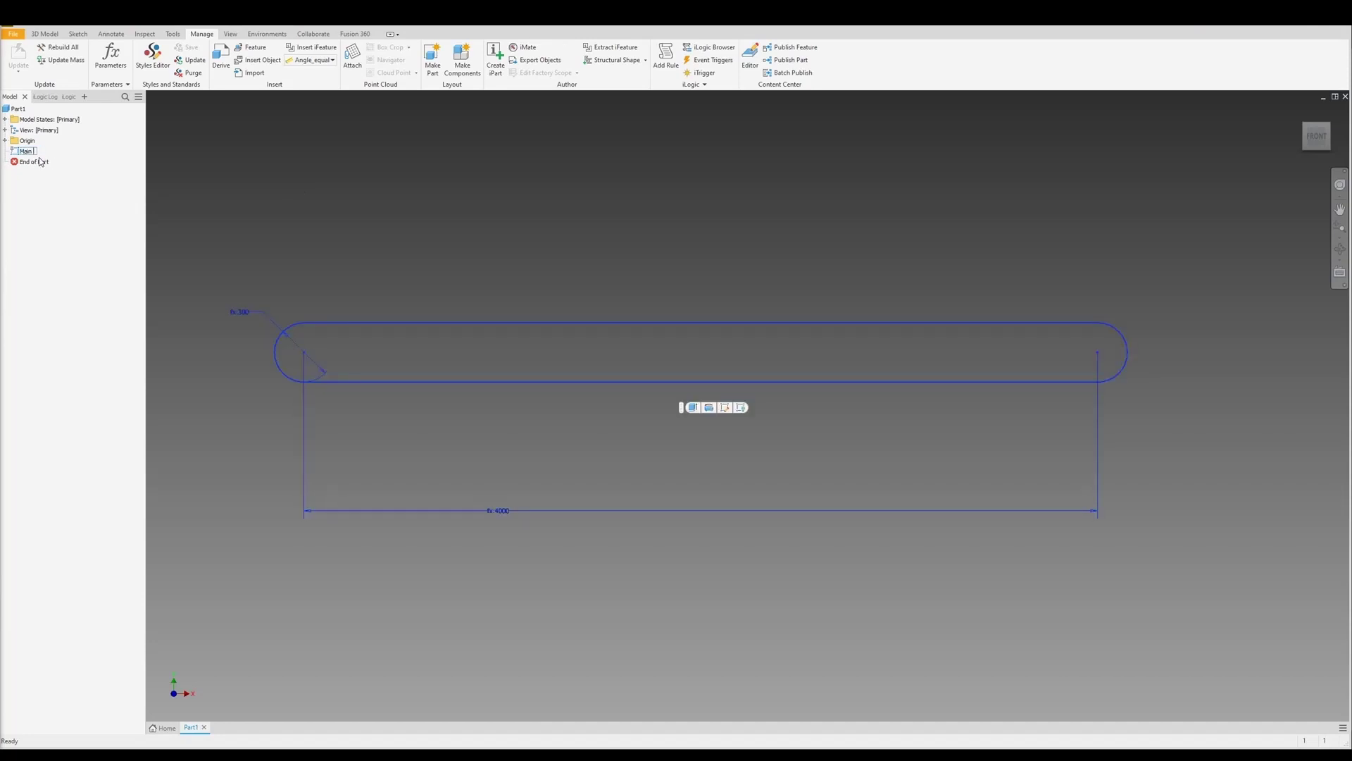
pyautogui.press('Return')
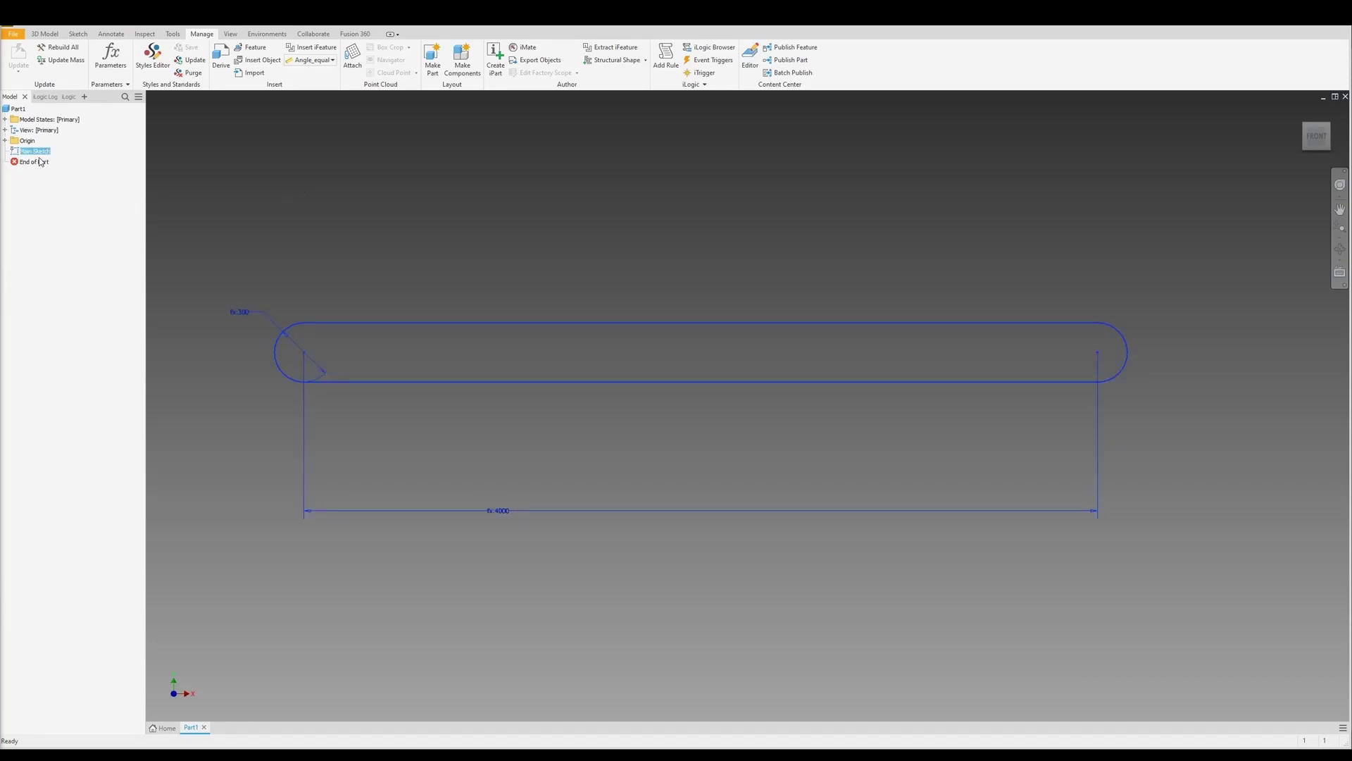
pyautogui.click(70, 97)
pyautogui.click(39, 111)
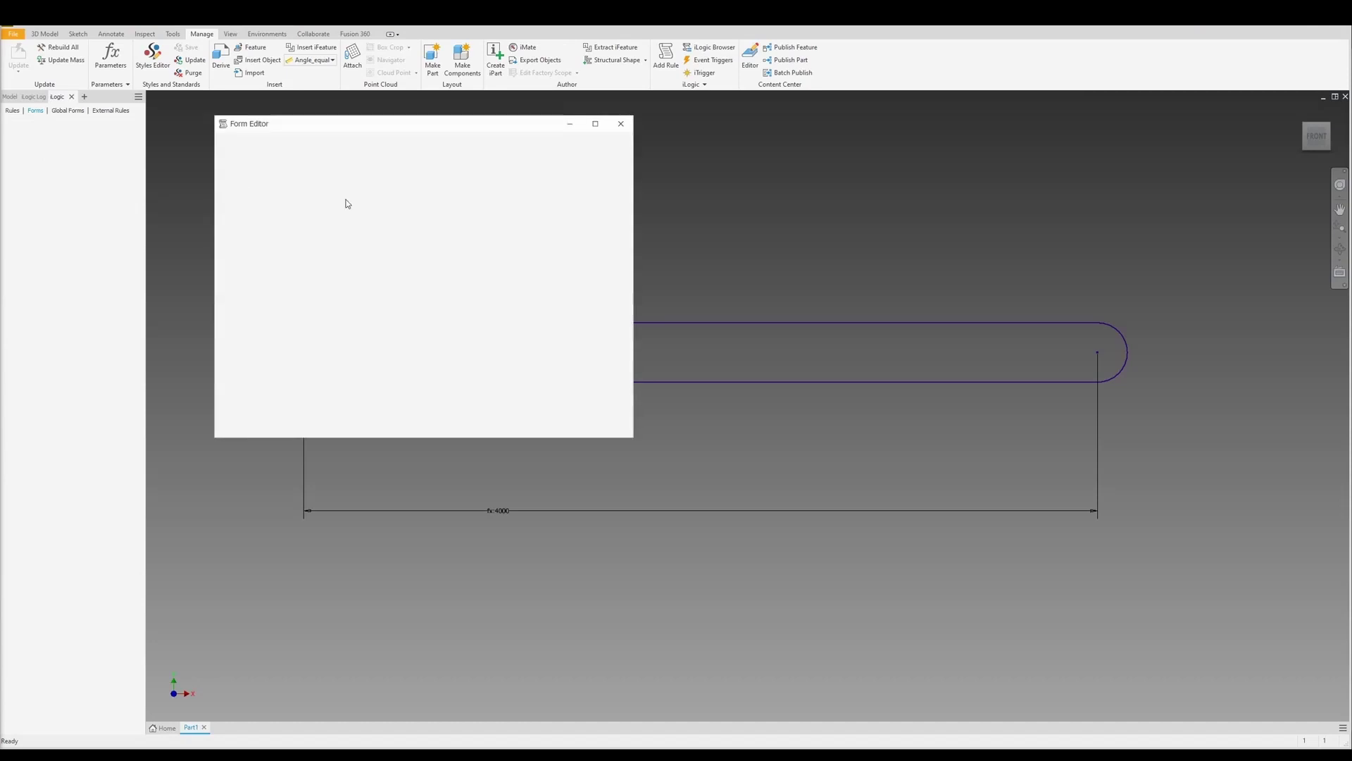
# - Build a new form with Belt_Length, Belt_Width and Drum_Diameter and save it
pyautogui.moveTo(265, 184); pyautogui.dragTo(369, 169)
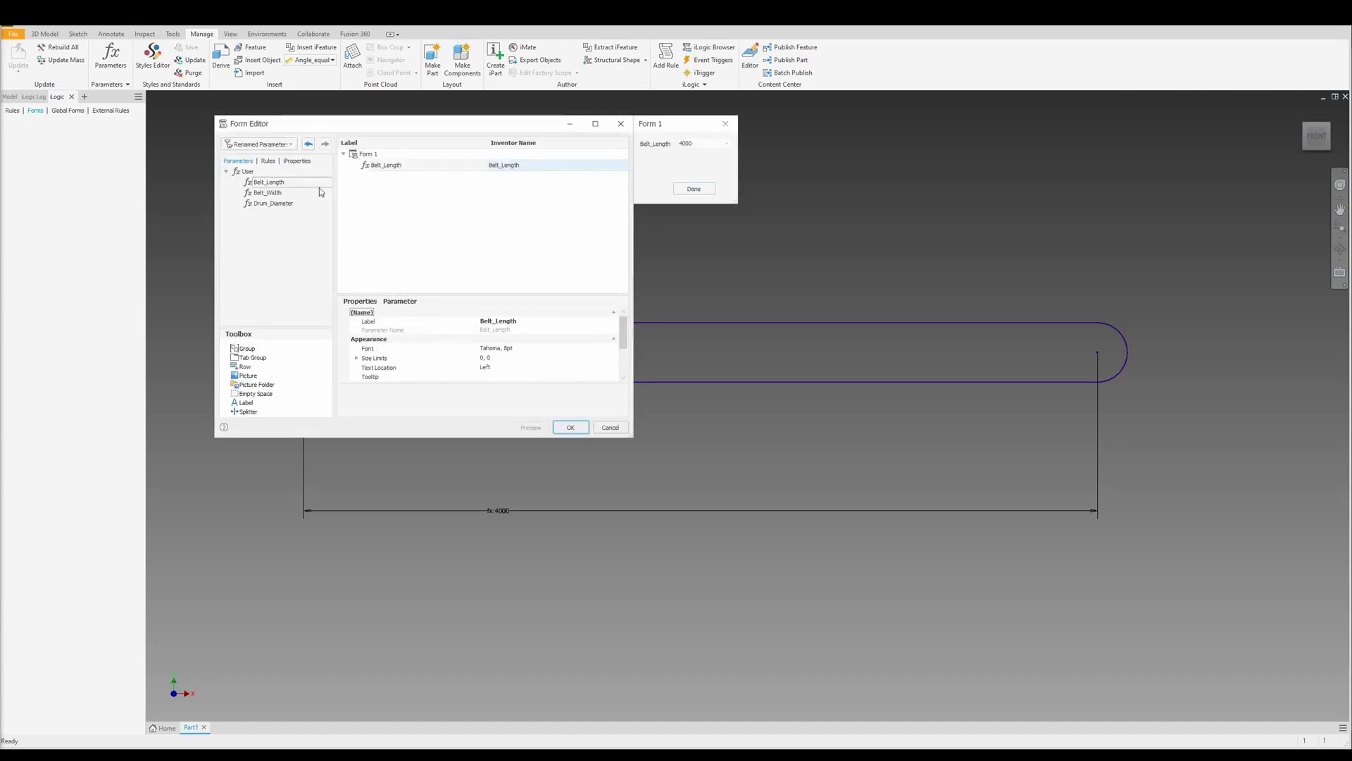
pyautogui.moveTo(268, 192); pyautogui.dragTo(395, 184)
pyautogui.moveTo(275, 208); pyautogui.dragTo(392, 188)
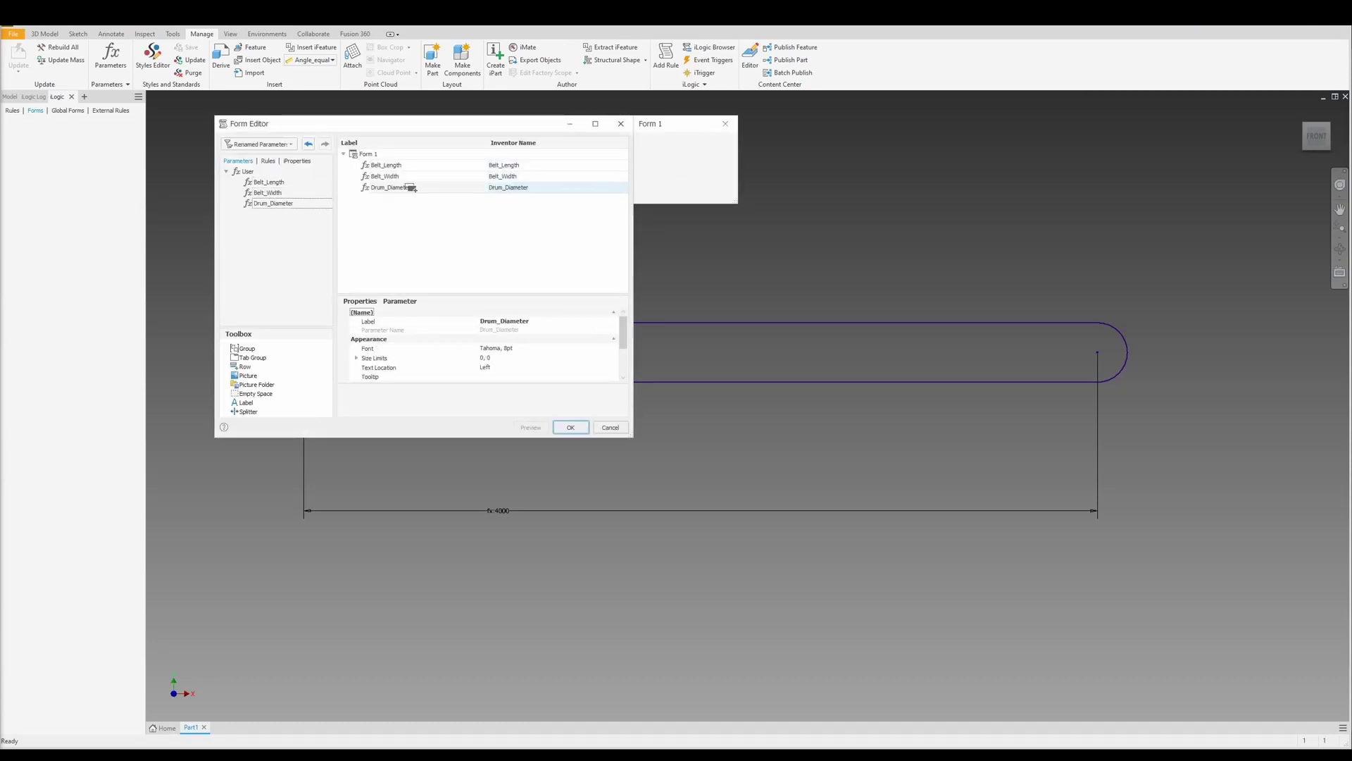
pyautogui.click(570, 427)
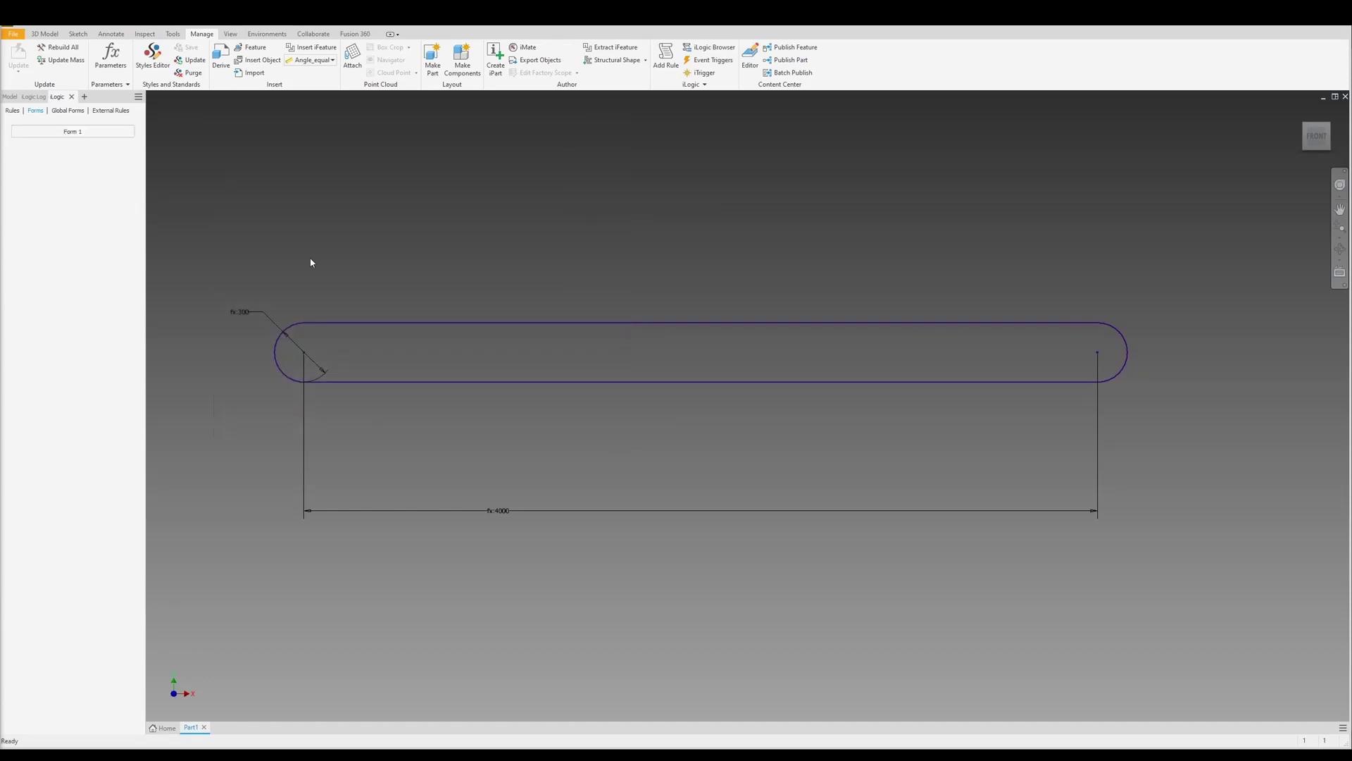
# - Rename Form 1 to 'Belt Conveyor' and save the form
pyautogui.rightClick(80, 137)
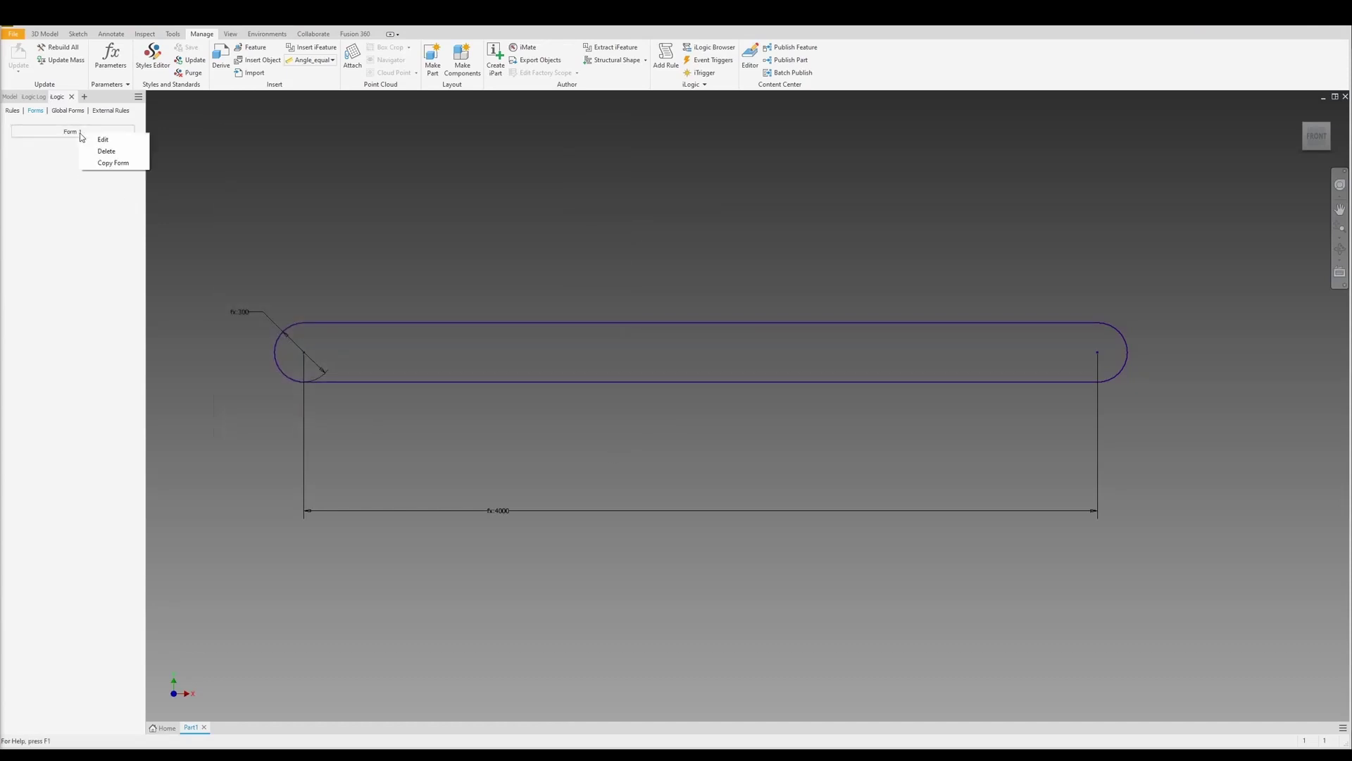
pyautogui.click(116, 161)
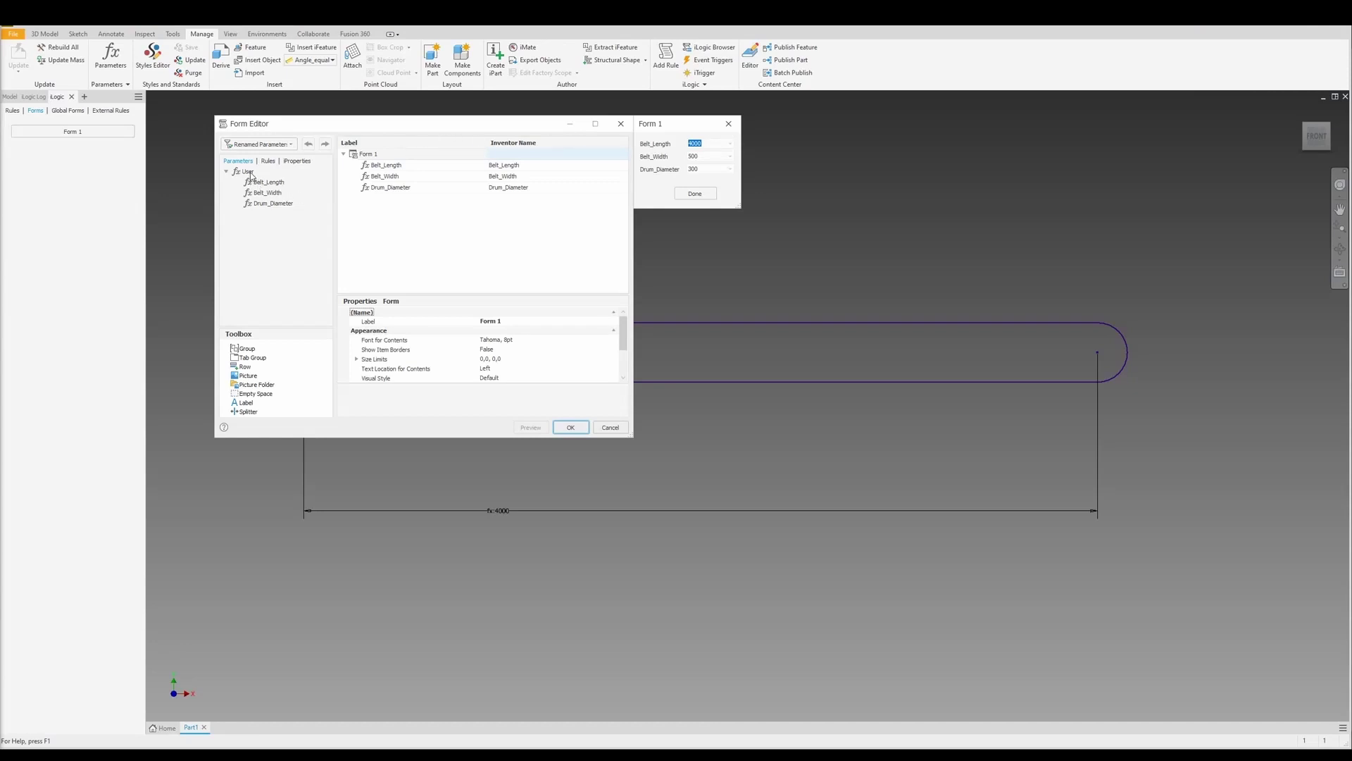
pyautogui.click(388, 154)
pyautogui.write('B')
pyautogui.write('elt Conveyor')
pyautogui.press('Return')
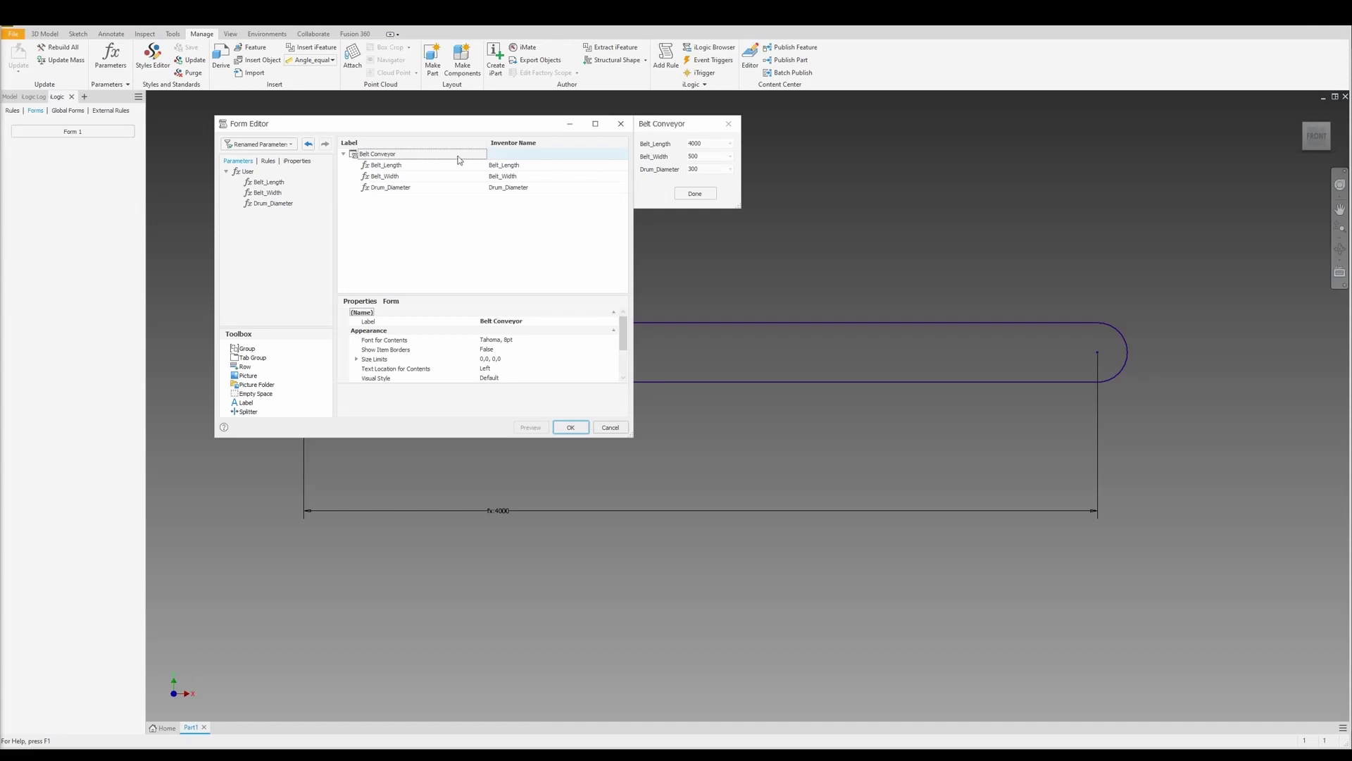
pyautogui.click(576, 430)
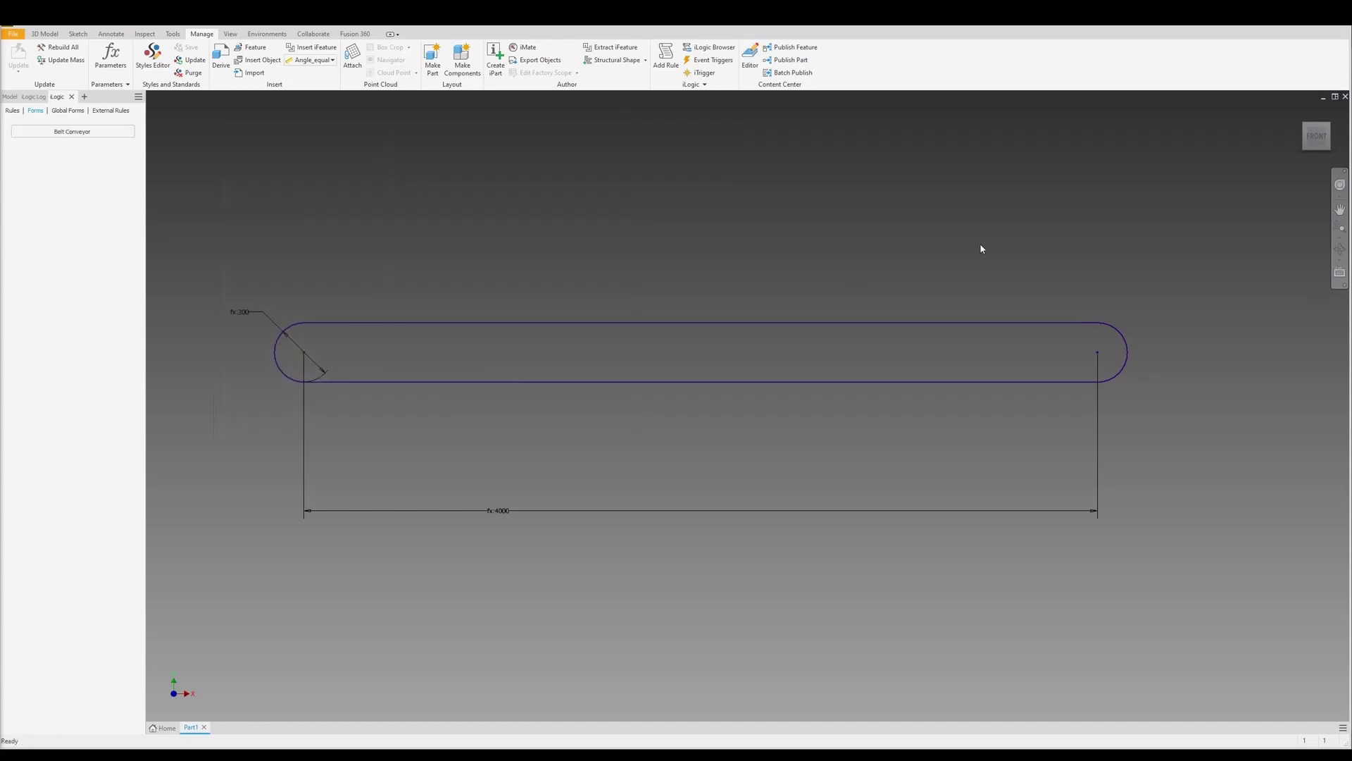
# - Try Belt_Length 6000 in the Belt Conveyor form, then return it to 4000
pyautogui.click(73, 132)
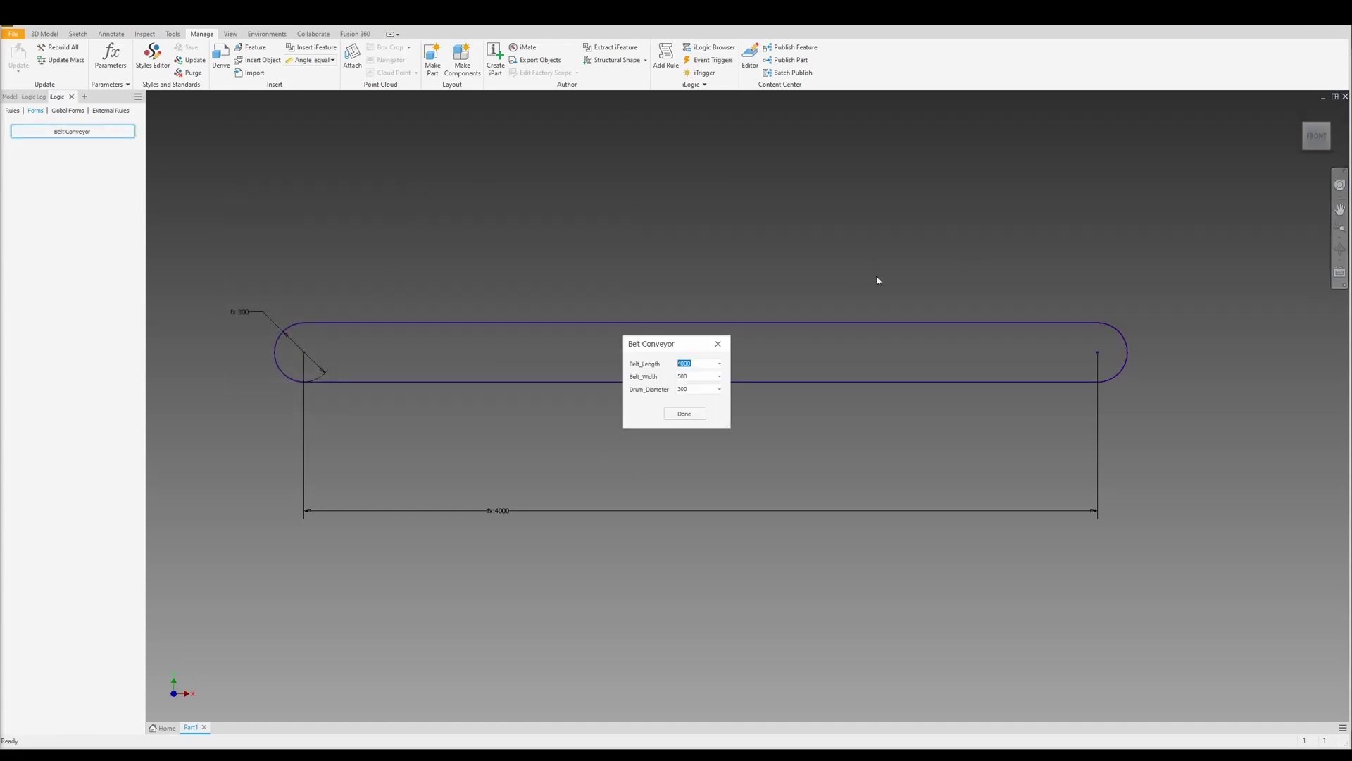
pyautogui.moveTo(698, 347); pyautogui.dragTo(631, 169)
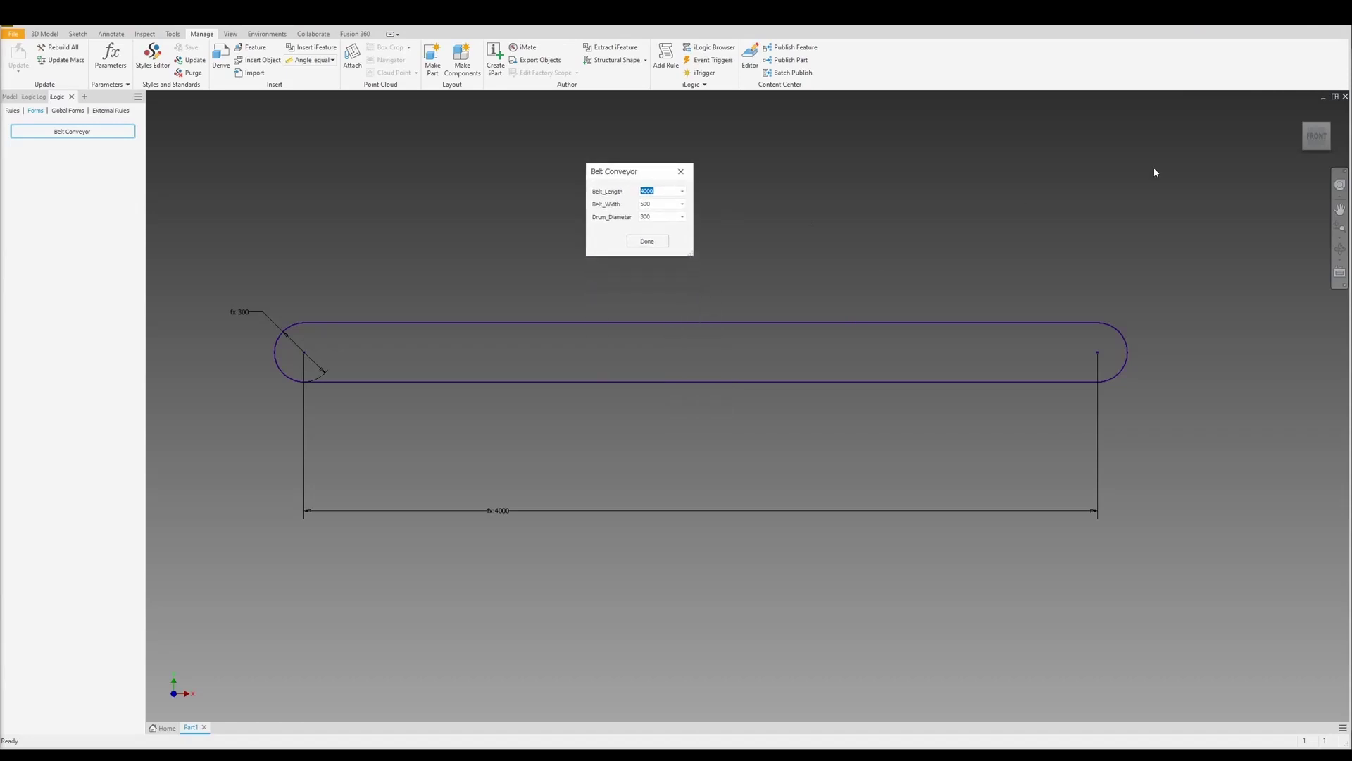
pyautogui.click(683, 191)
pyautogui.click(669, 212)
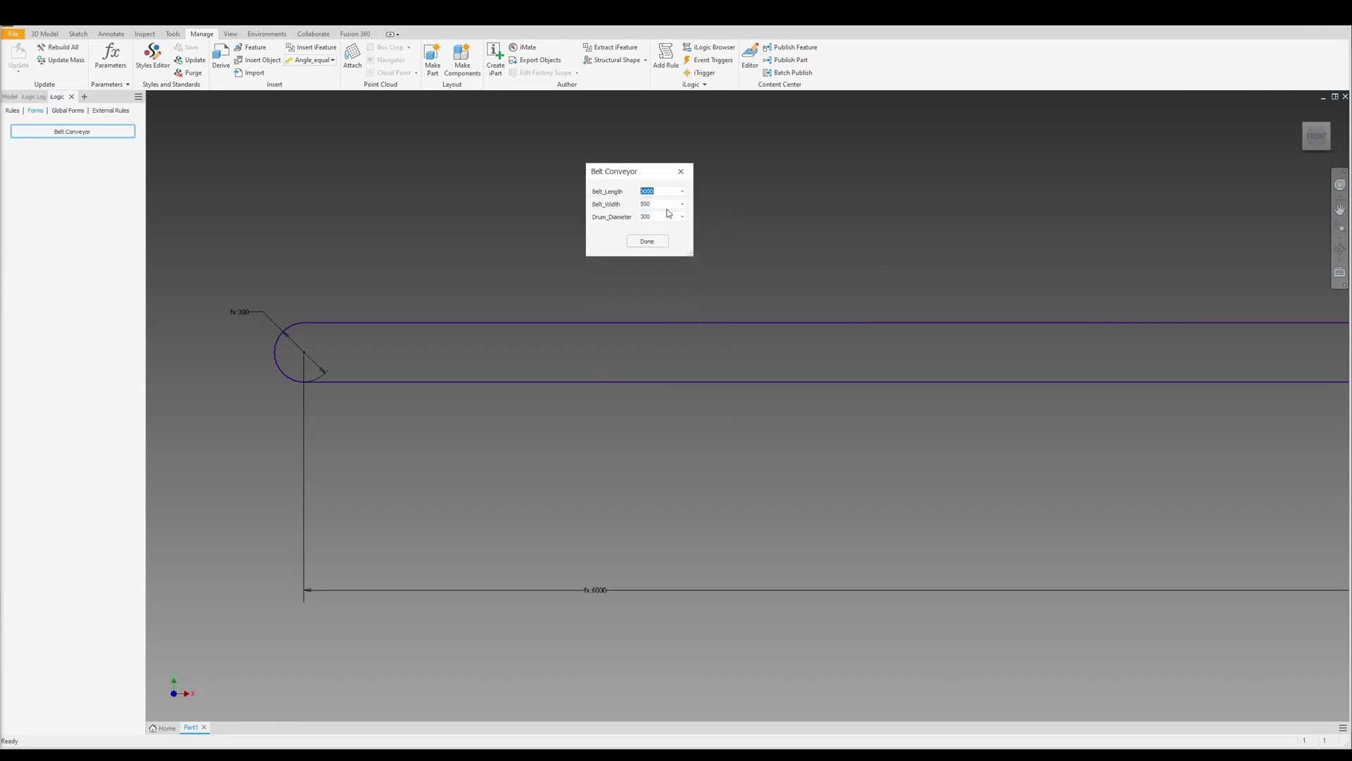
pyautogui.click(1317, 141)
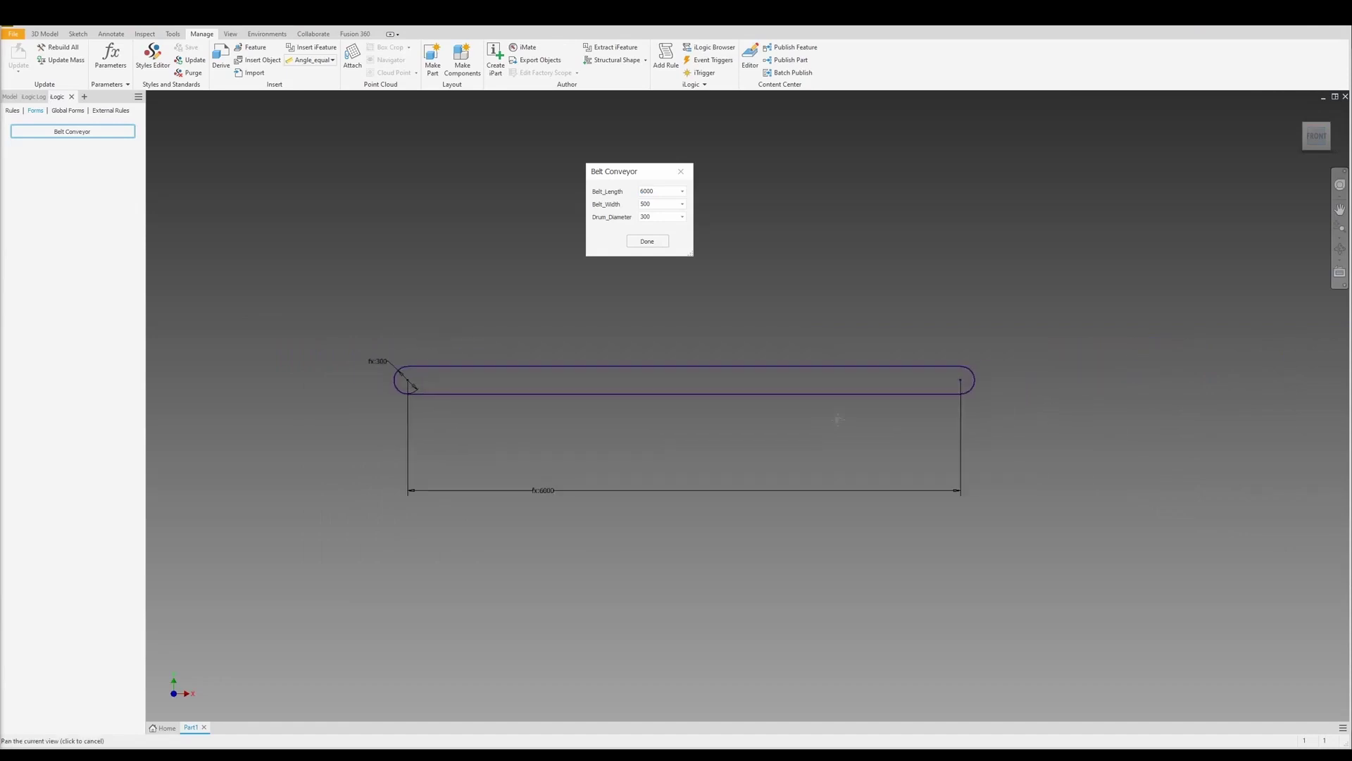
pyautogui.click(683, 193)
pyautogui.click(642, 221)
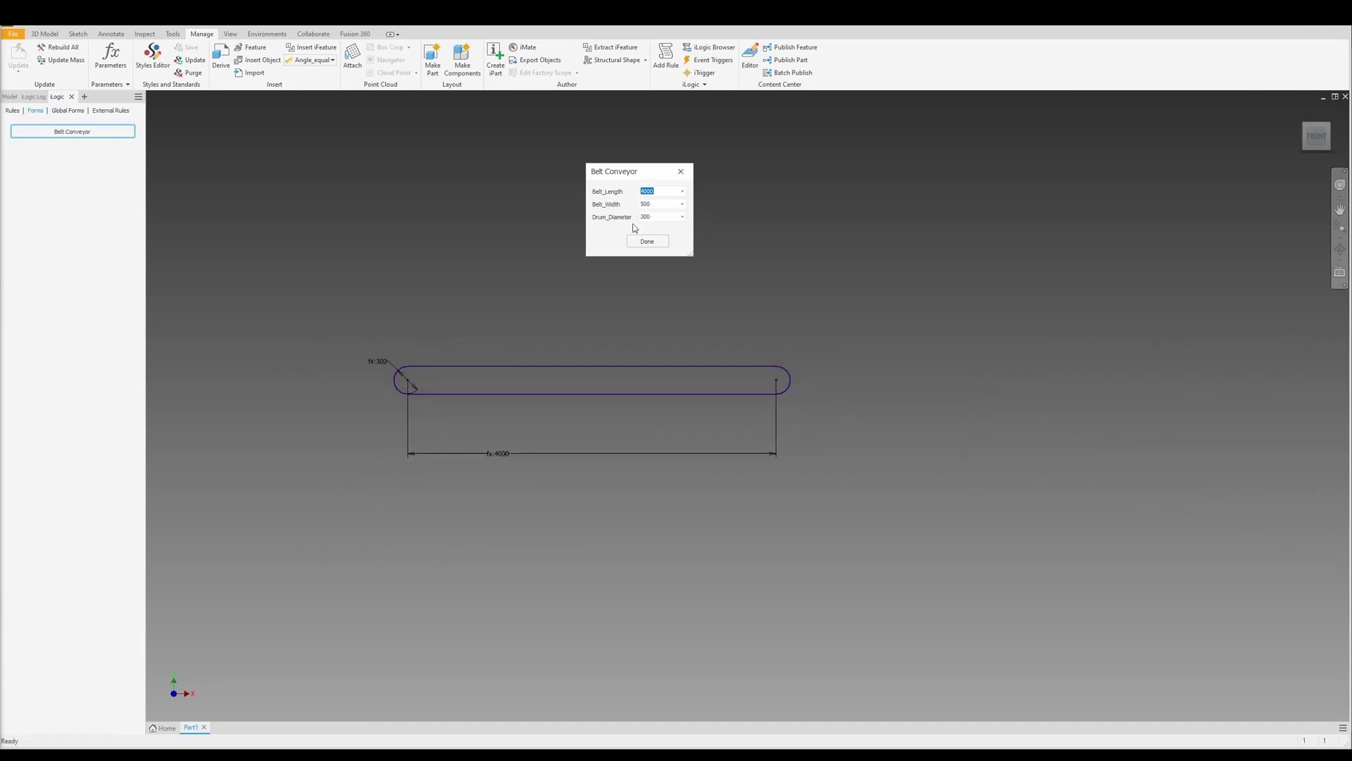
# - Keep Belt_Width at 500 and test Drum_Diameter 400 before restoring 300
pyautogui.click(683, 204)
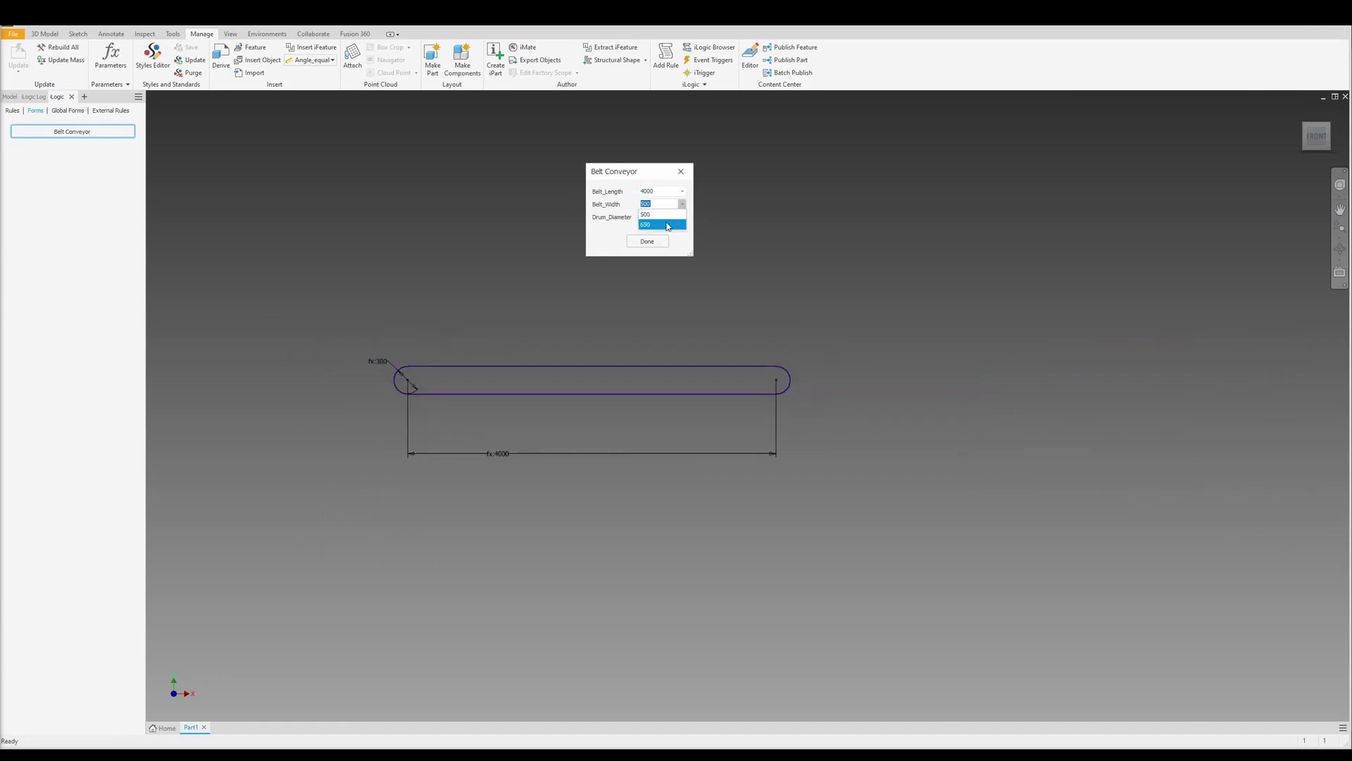
pyautogui.click(604, 217)
pyautogui.click(667, 217)
pyautogui.click(682, 217)
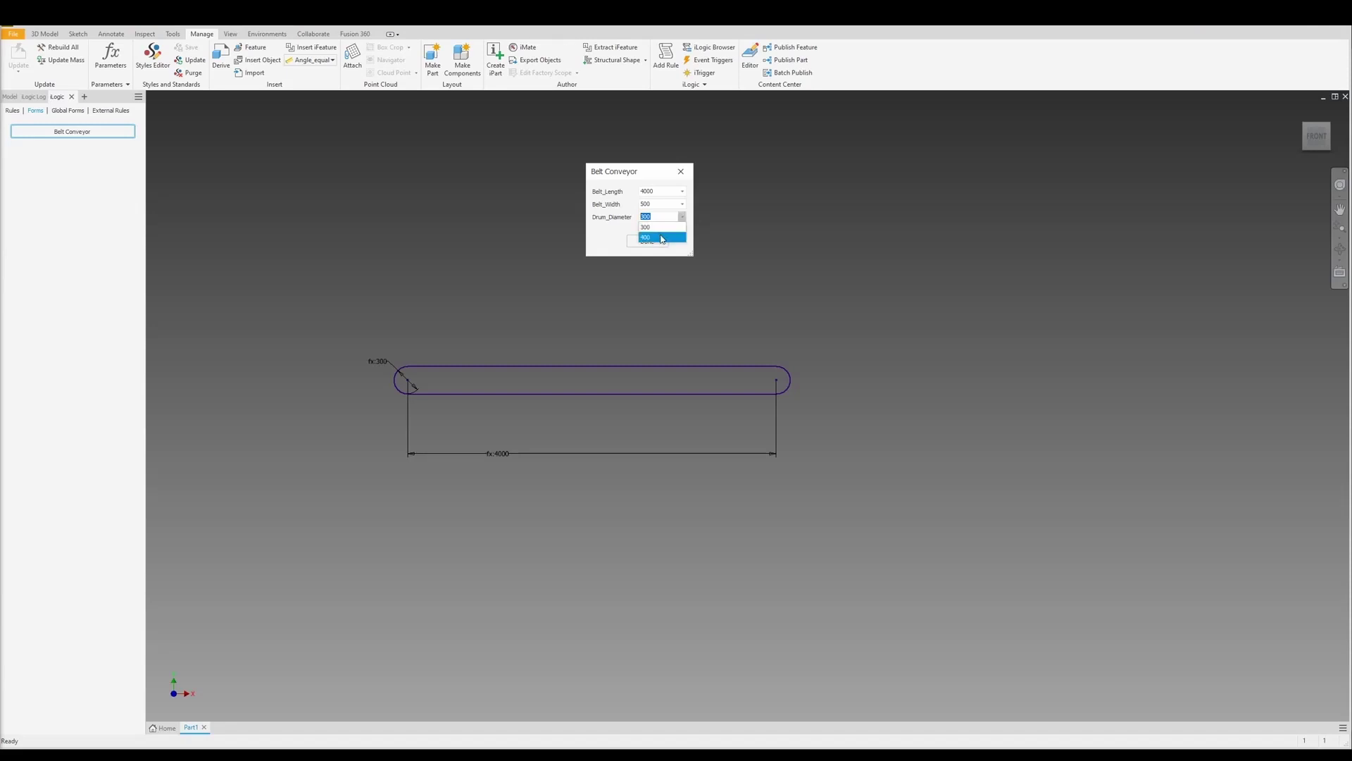
pyautogui.click(662, 237)
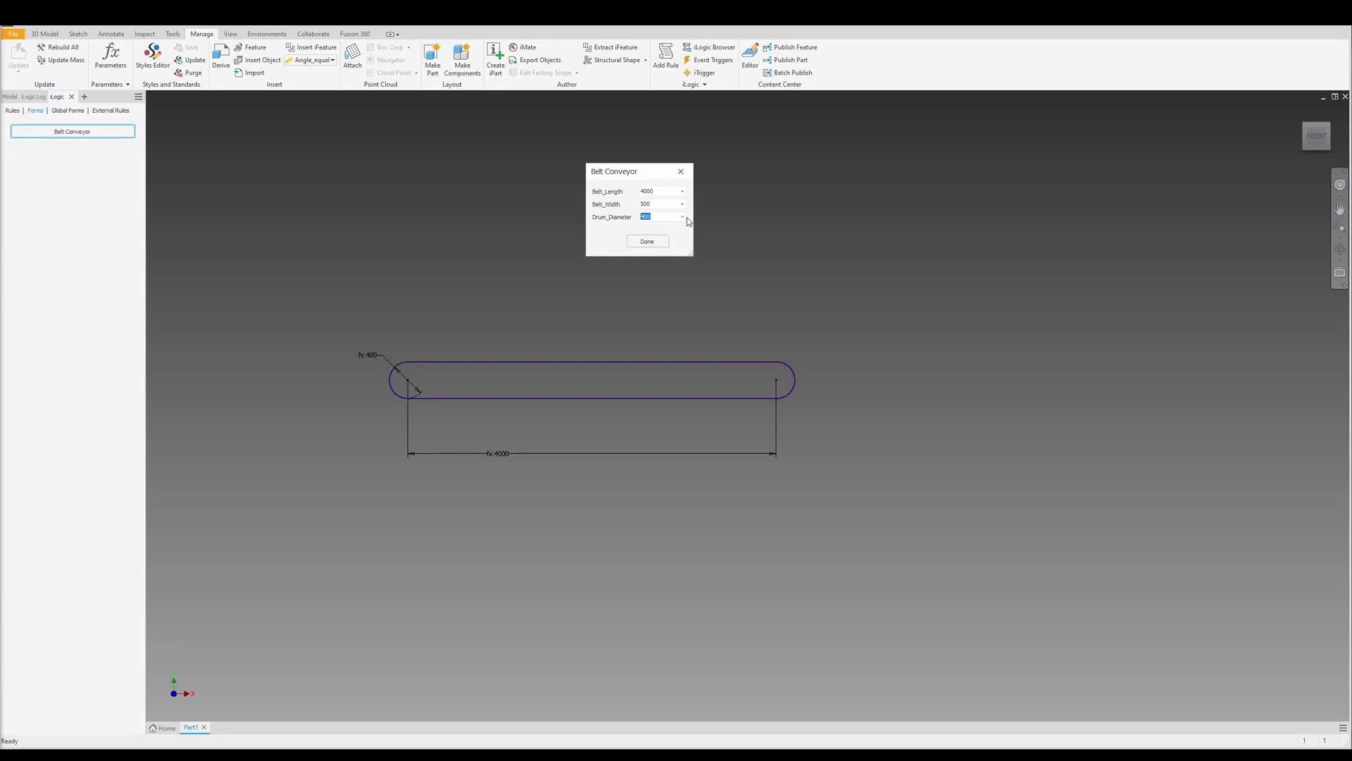
pyautogui.click(682, 217)
pyautogui.click(662, 226)
# - Retest Belt_Length 6000, restore 4000, close the form and show the model tree
pyautogui.click(683, 191)
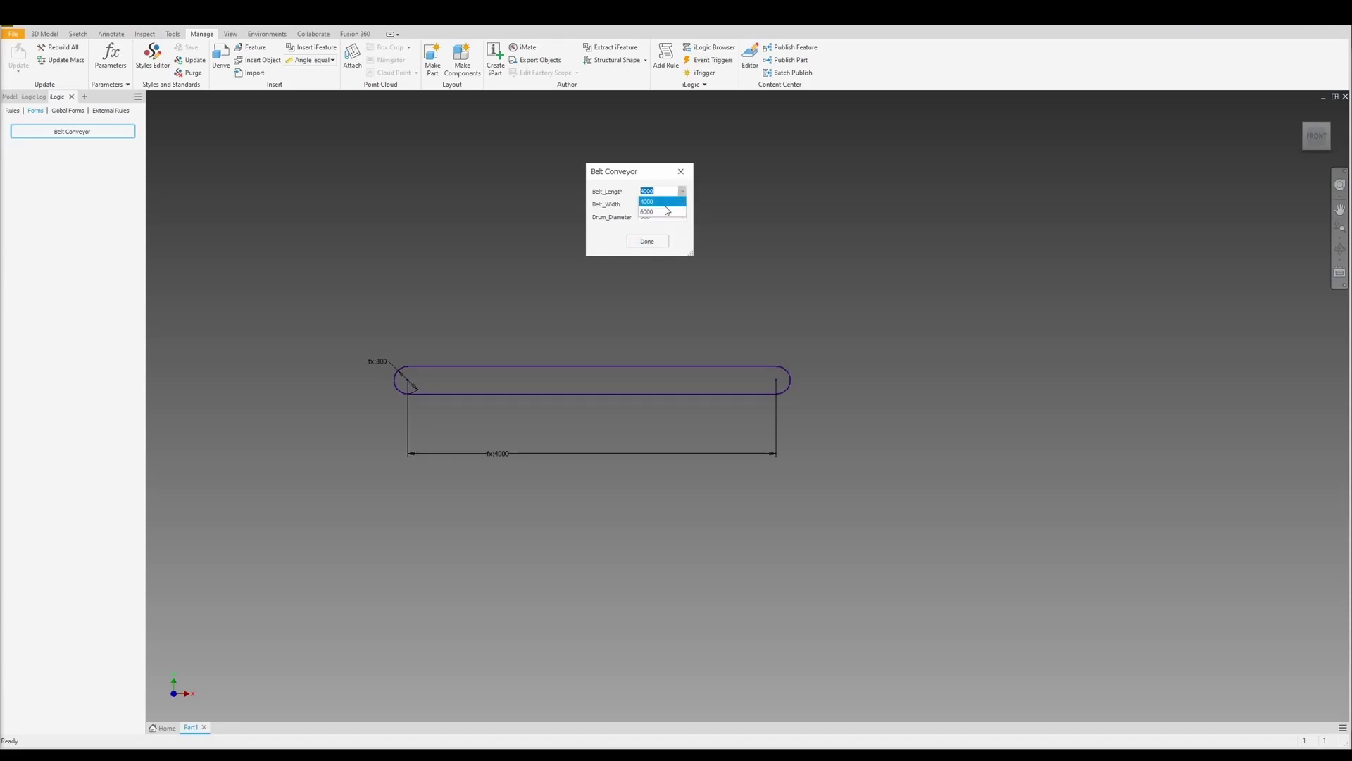
pyautogui.click(662, 212)
pyautogui.click(682, 191)
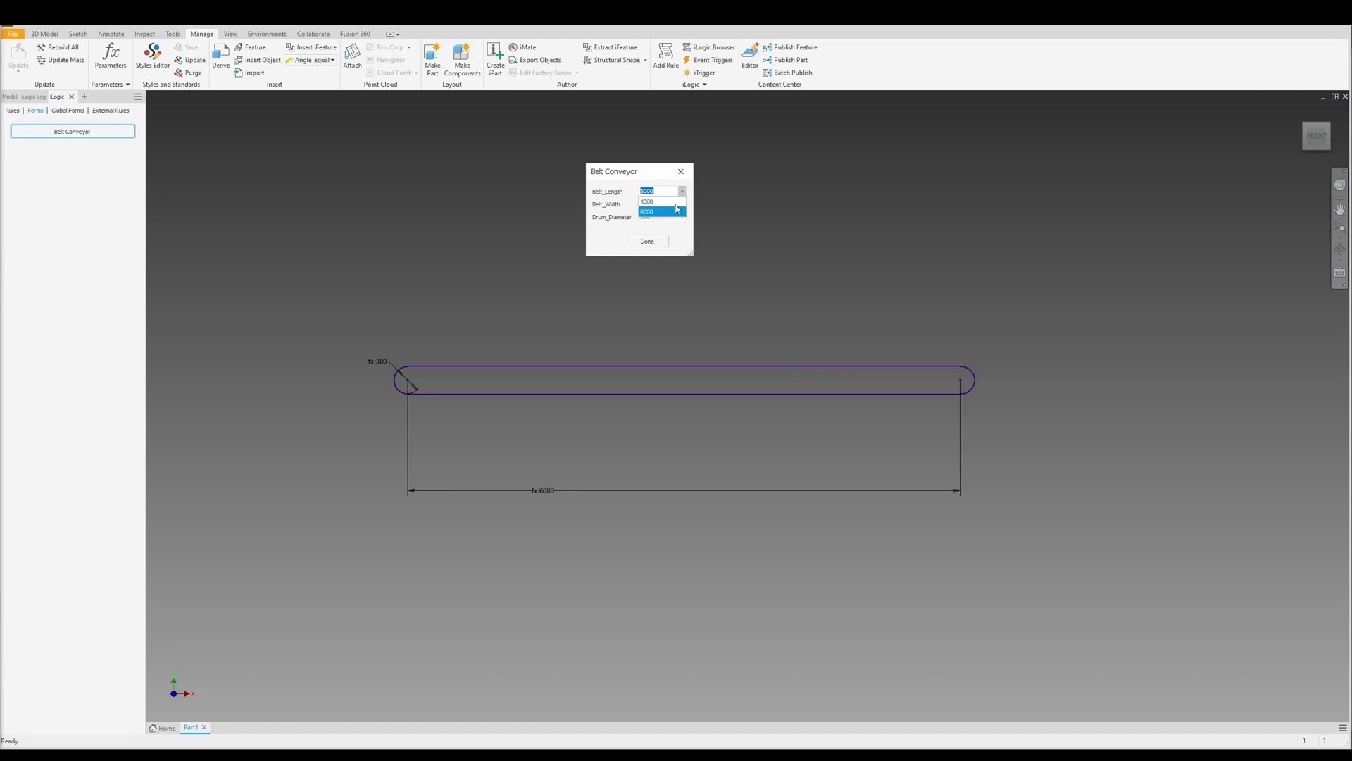
pyautogui.click(662, 202)
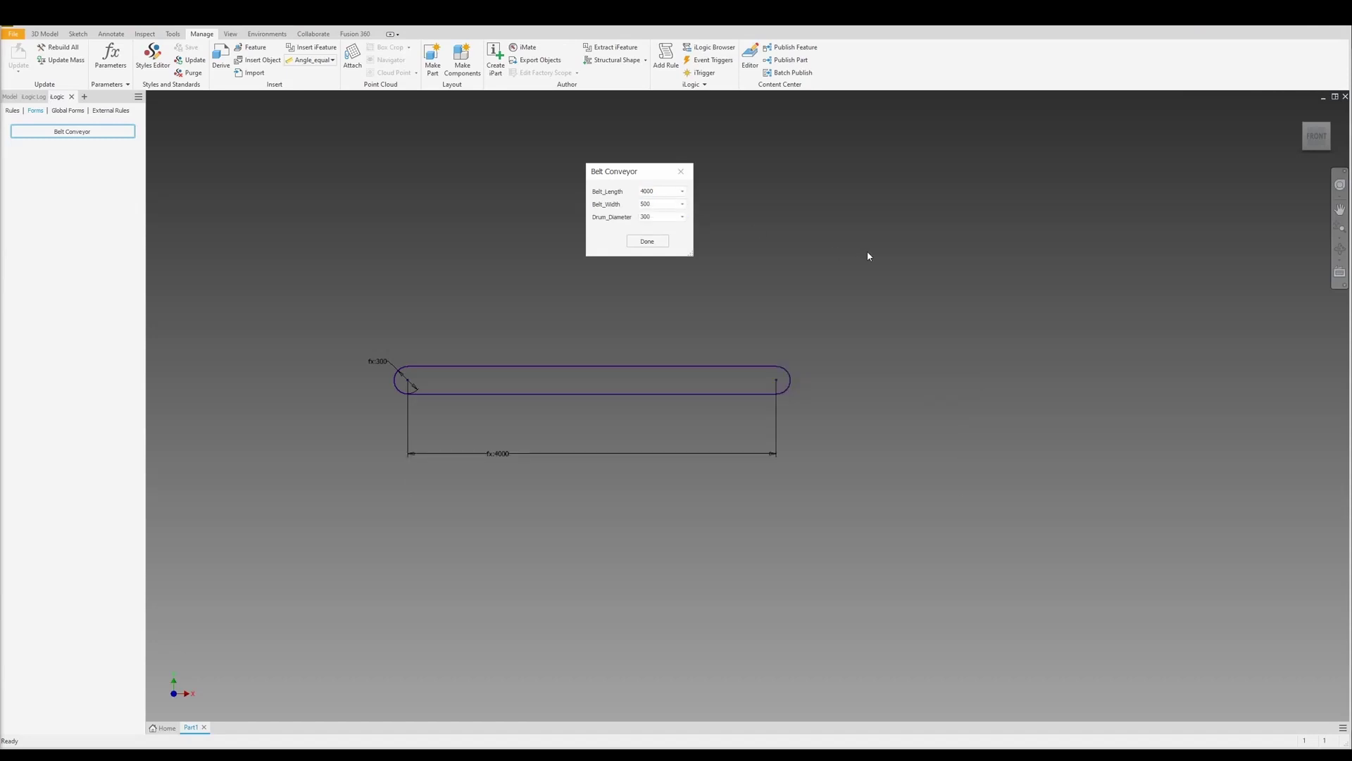
pyautogui.click(1309, 131)
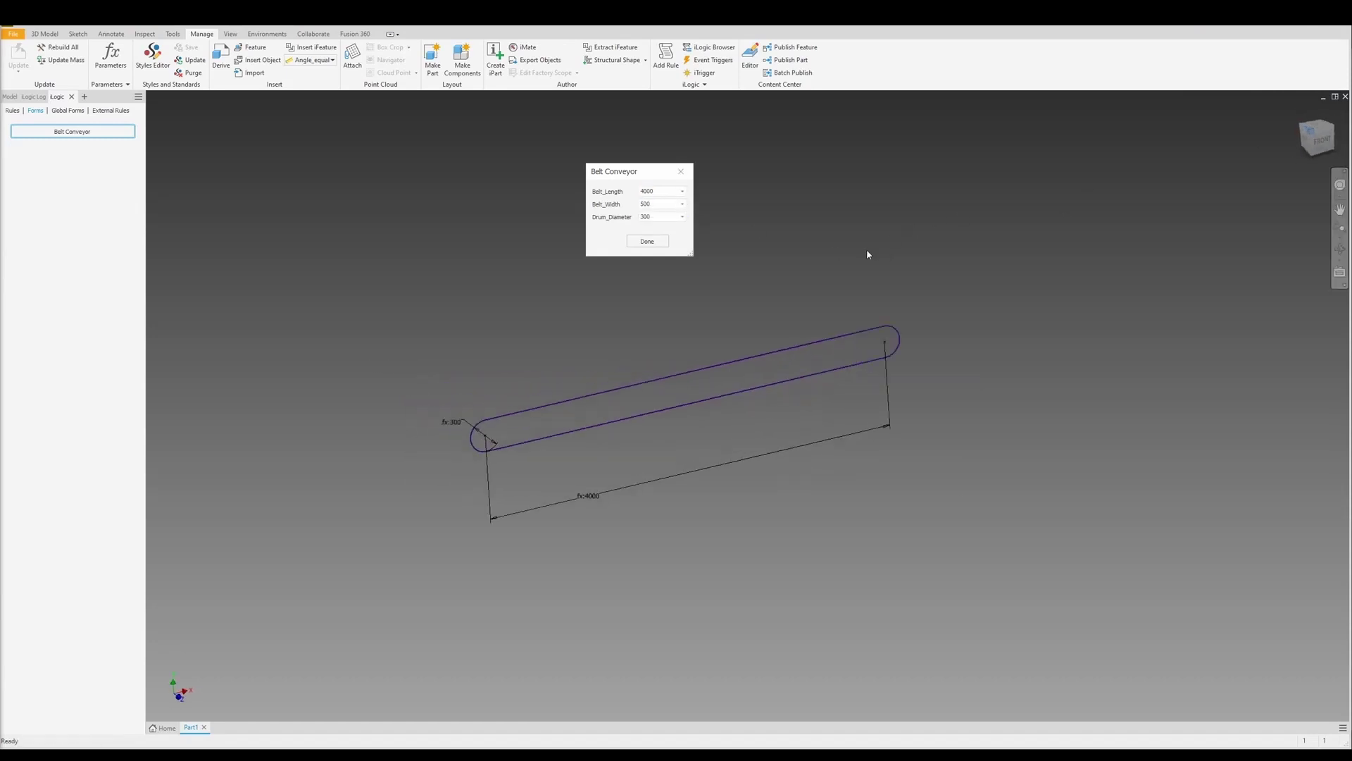
pyautogui.click(647, 242)
pyautogui.click(10, 98)
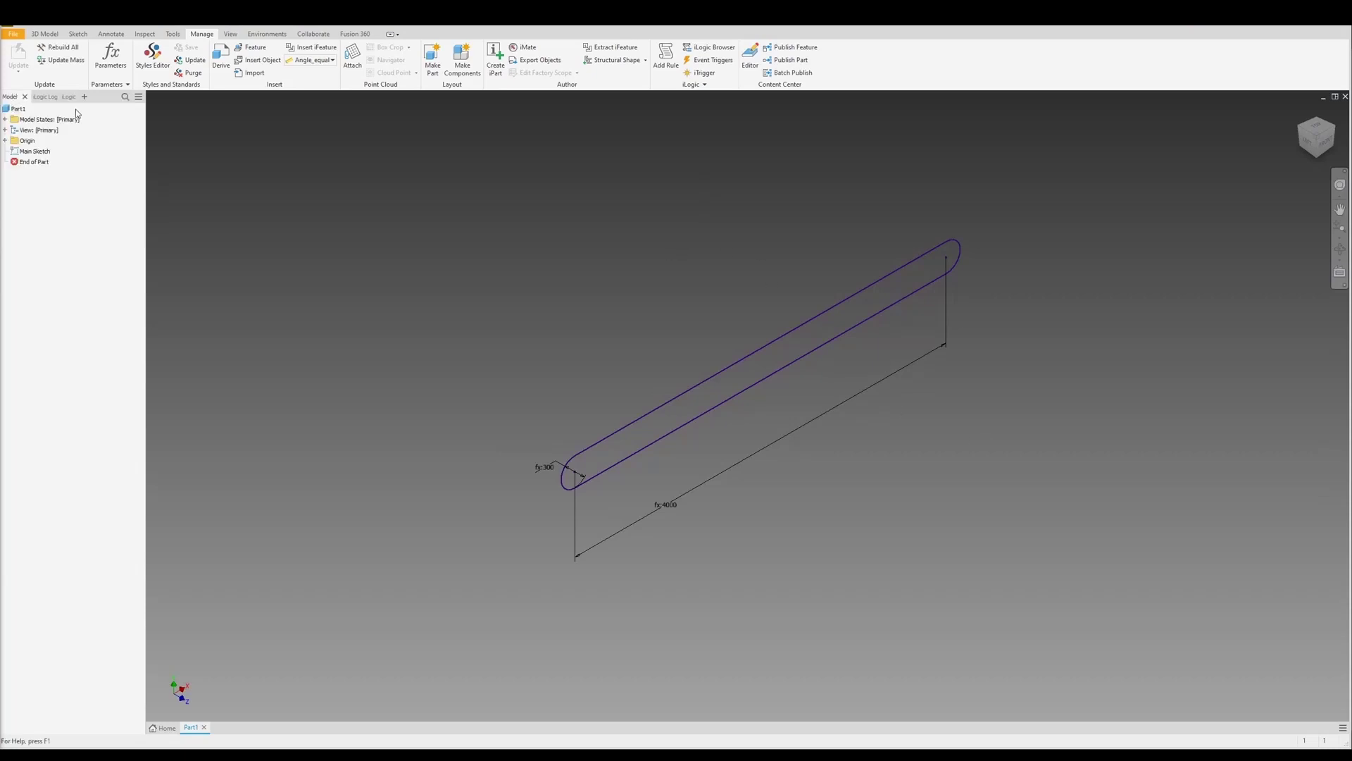
# - Start a new 2D sketch on the XY Plane, viewed from the front
pyautogui.click(1308, 141)
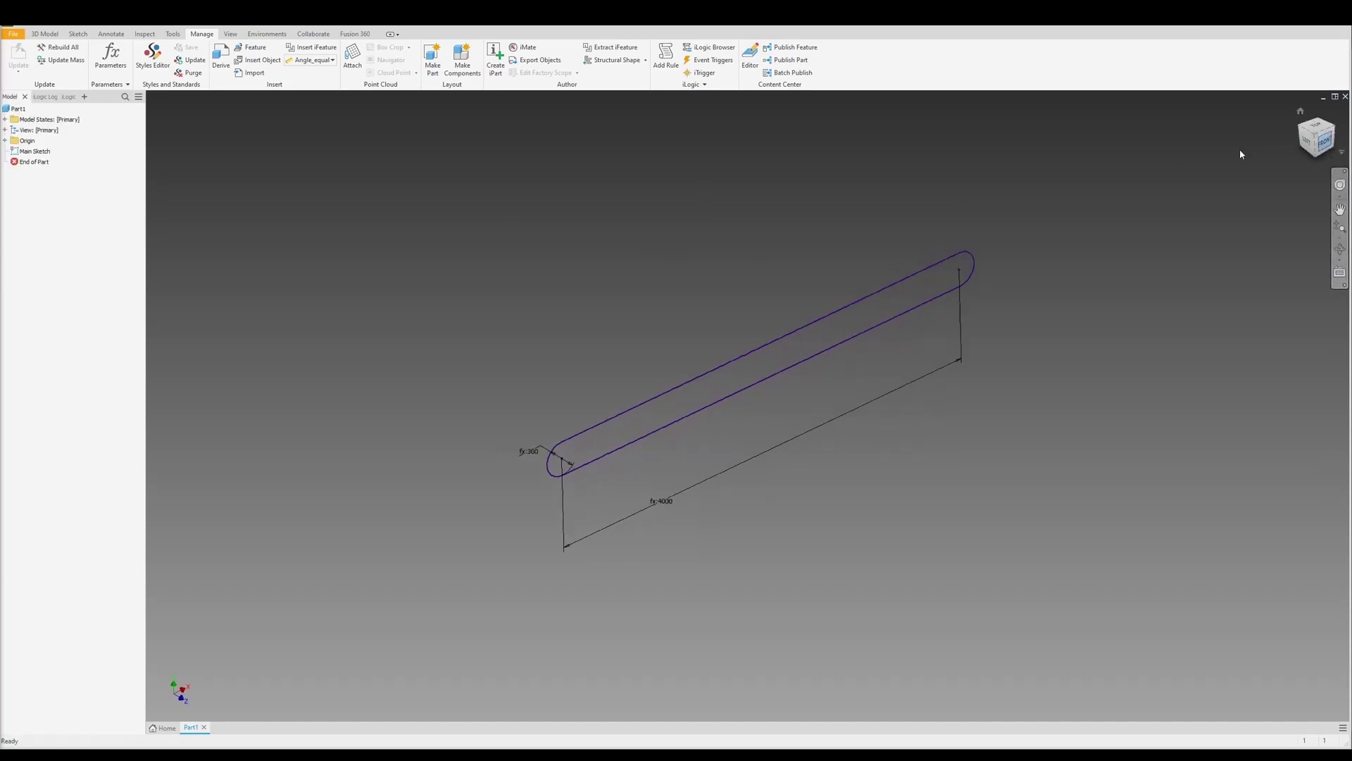
pyautogui.moveTo(857, 272); pyautogui.dragTo(695, 313, button='middle')
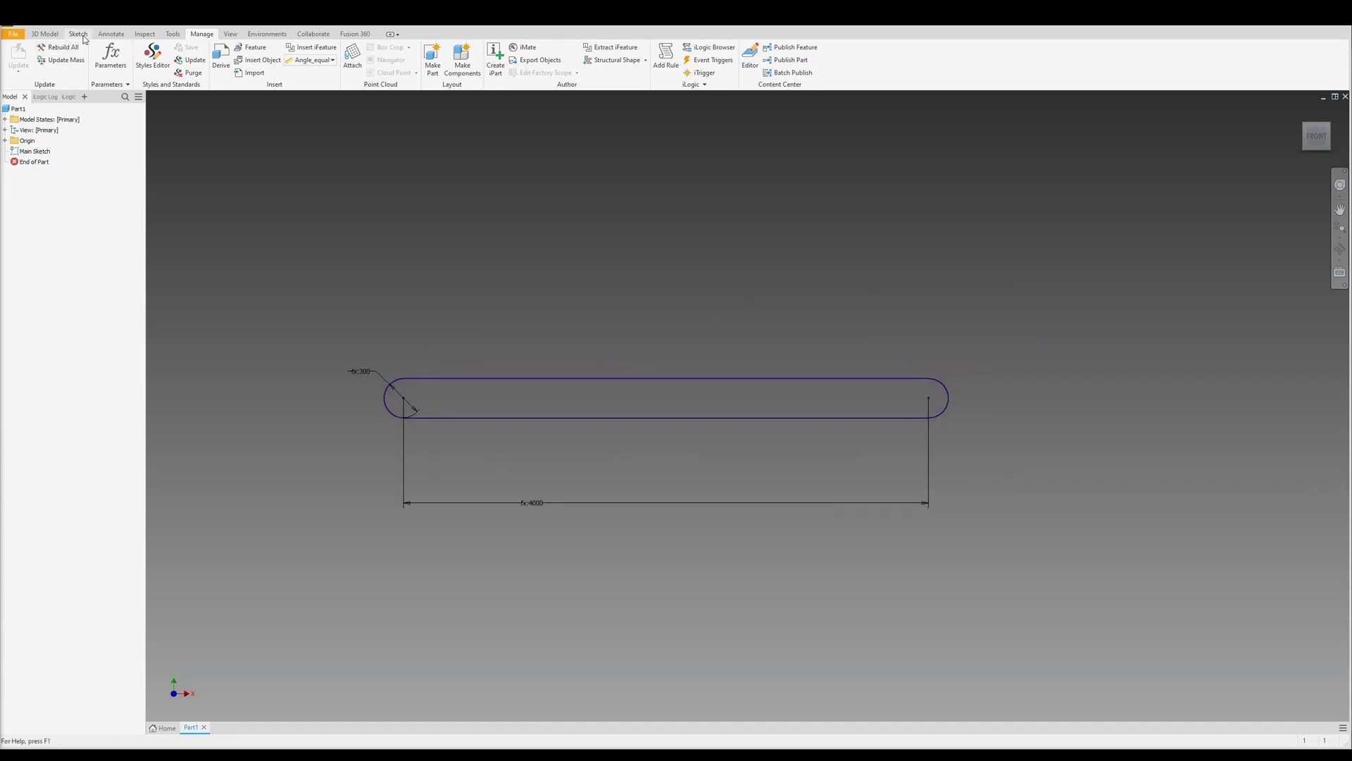
pyautogui.click(77, 34)
pyautogui.click(28, 52)
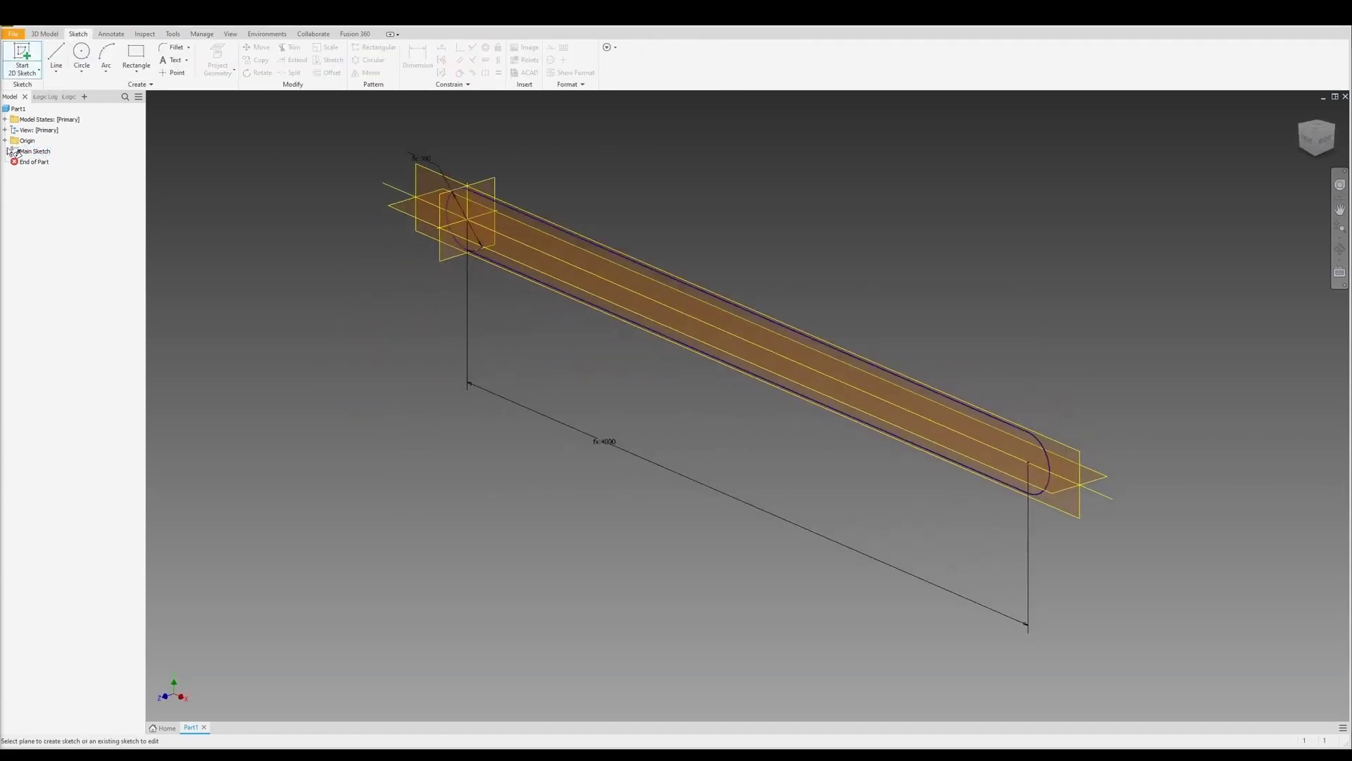
pyautogui.click(5, 140)
pyautogui.click(44, 172)
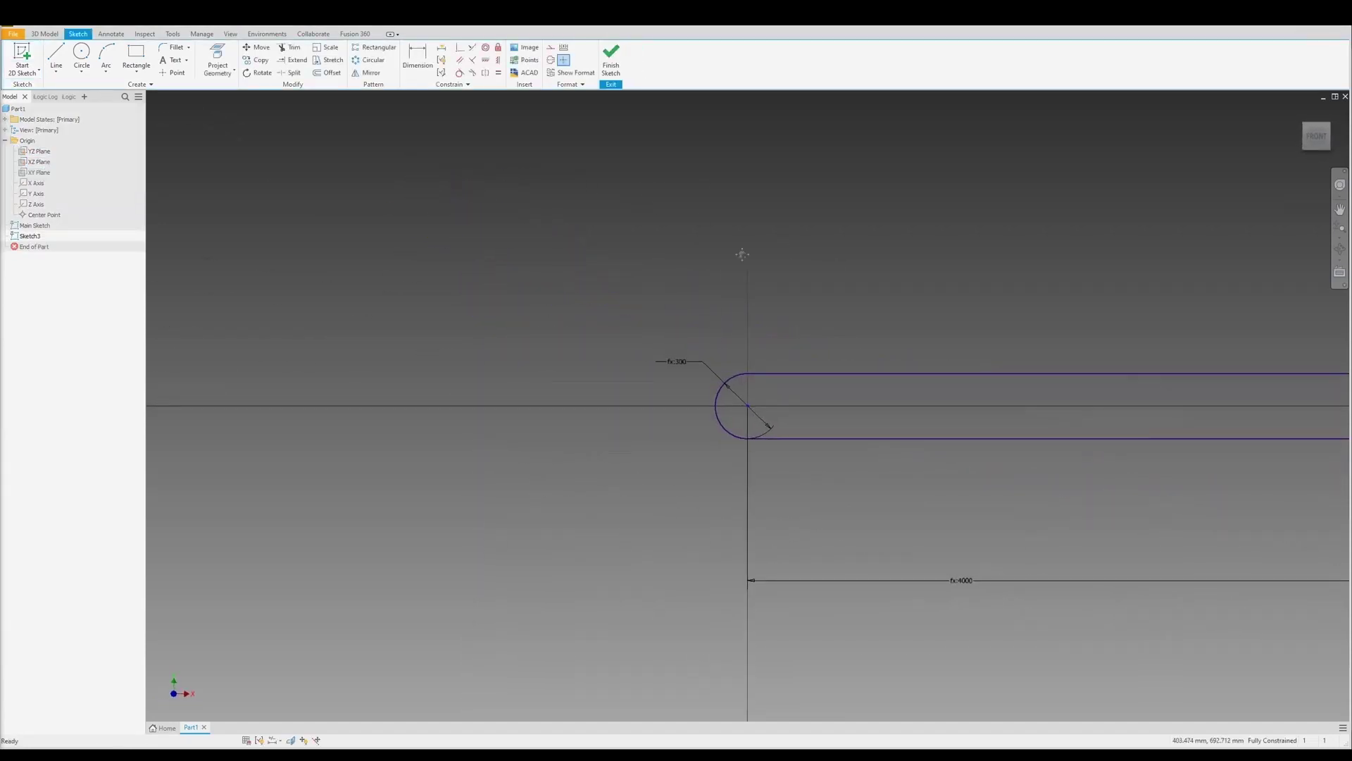
# - Project the belt outline and draw a circle centred on the left arc's centre
pyautogui.press('p')
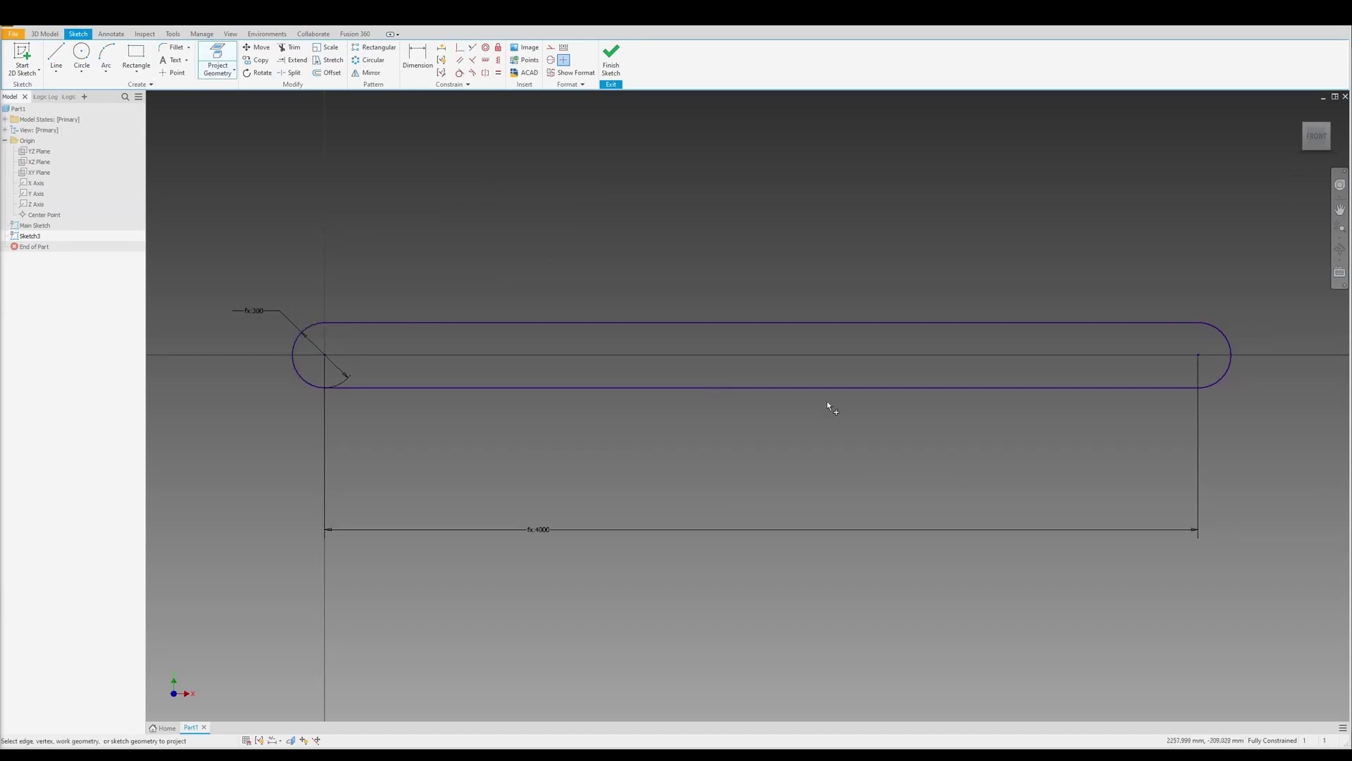
pyautogui.press('Escape')
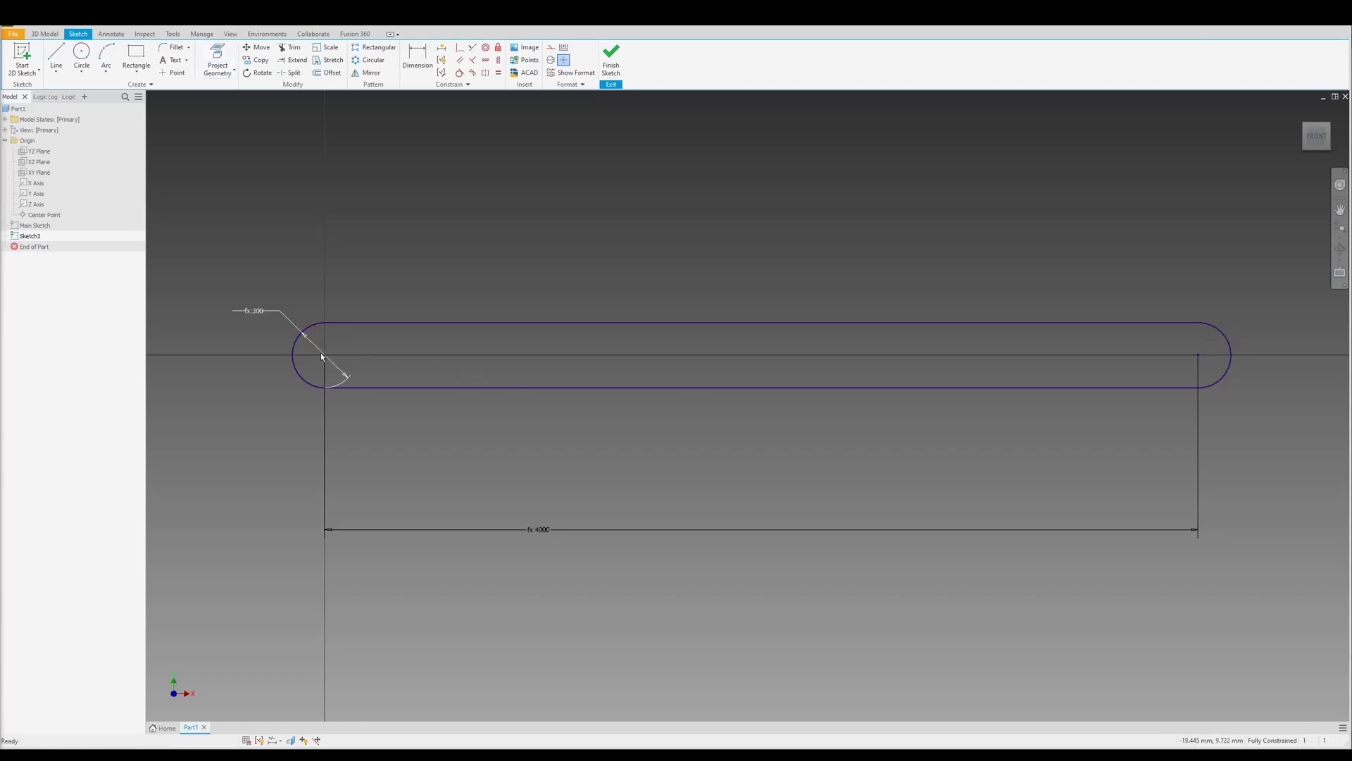
pyautogui.press('c')
pyautogui.scroll(3, 317, 342)
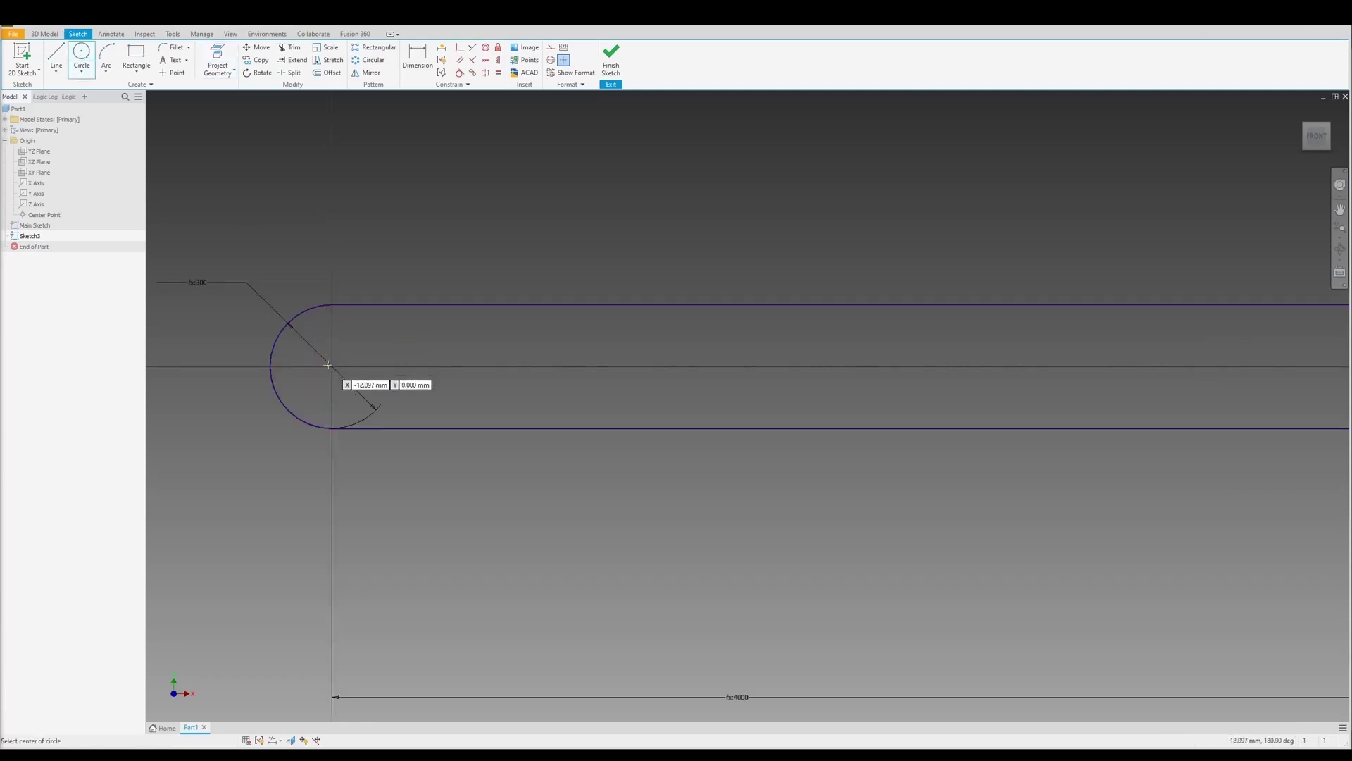
pyautogui.click(332, 367)
pyautogui.click(324, 312)
pyautogui.press('Escape')
pyautogui.scroll(3, 303, 320)
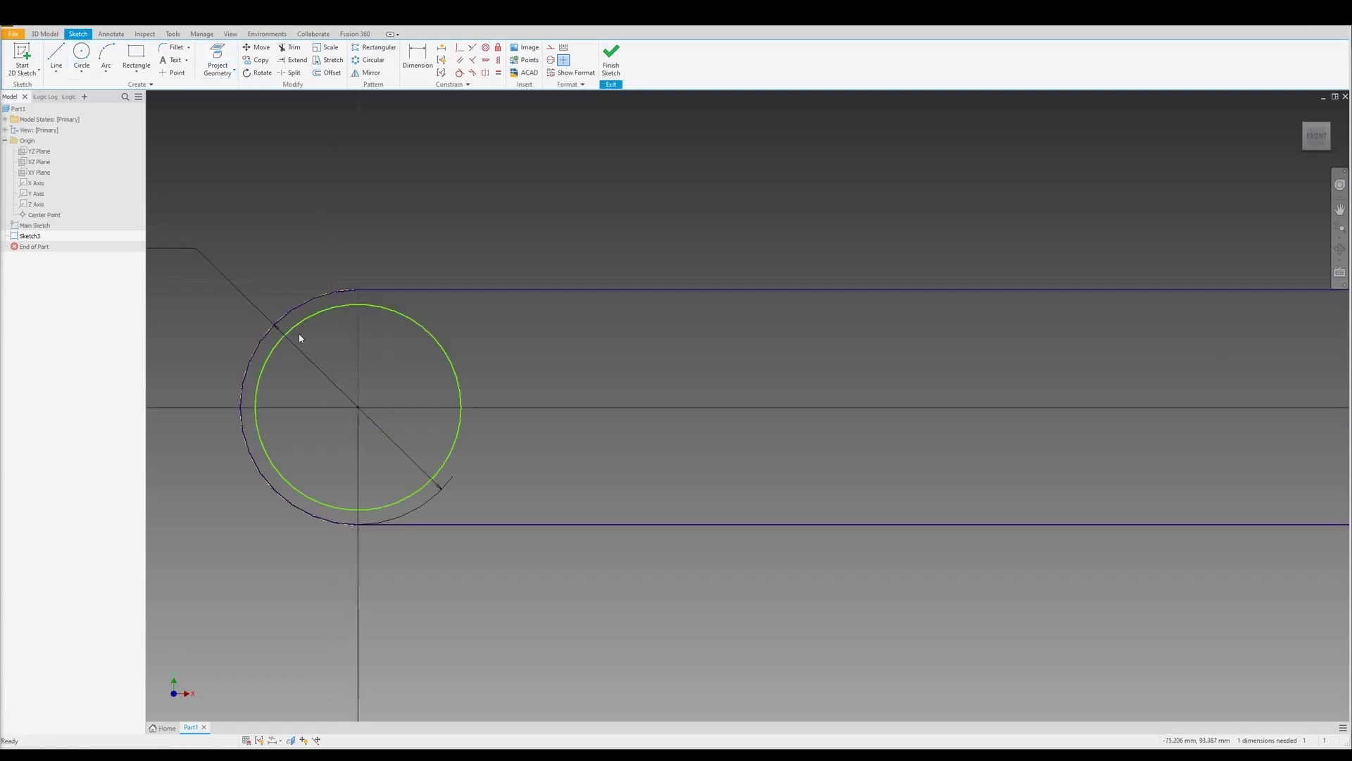
# - Add an 18.73 diameter dimension to the circle, then delete it
pyautogui.press('d')
pyautogui.click(342, 379)
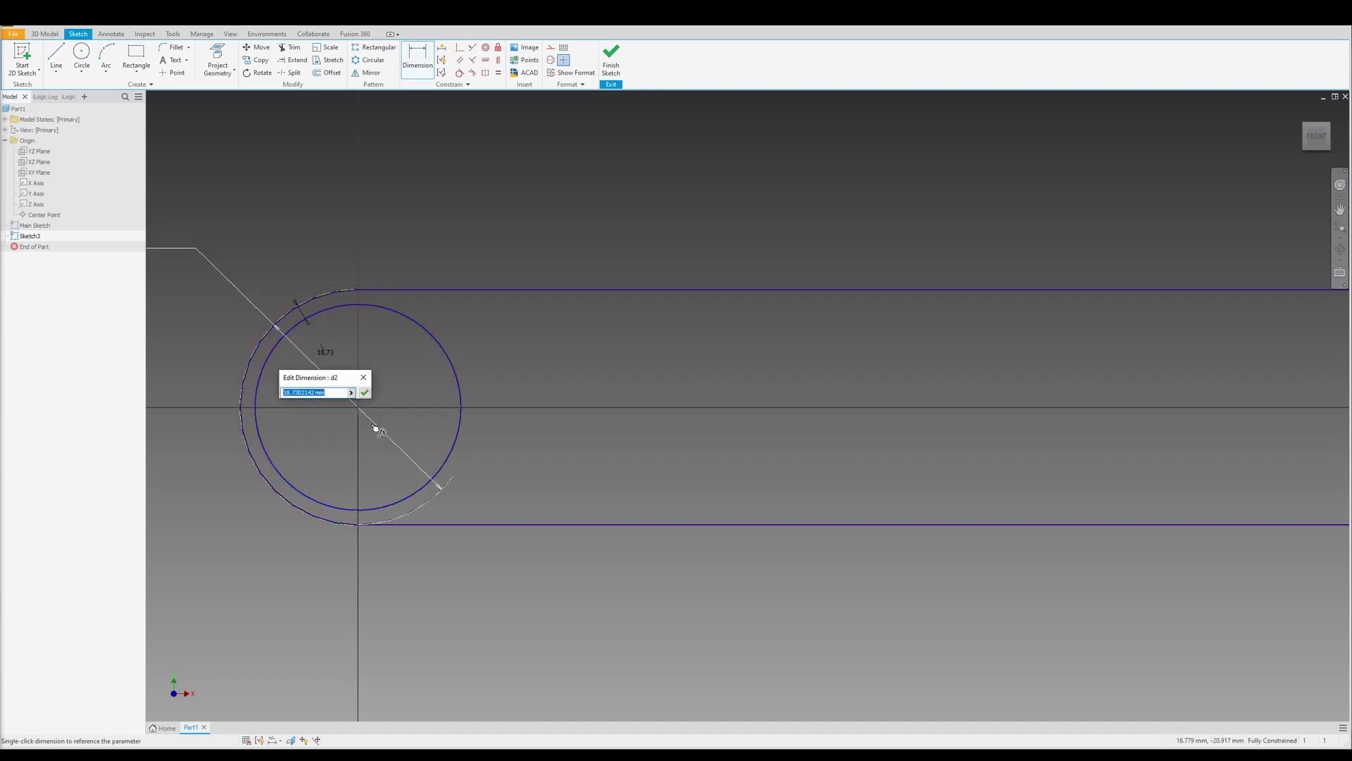
pyautogui.press('Return')
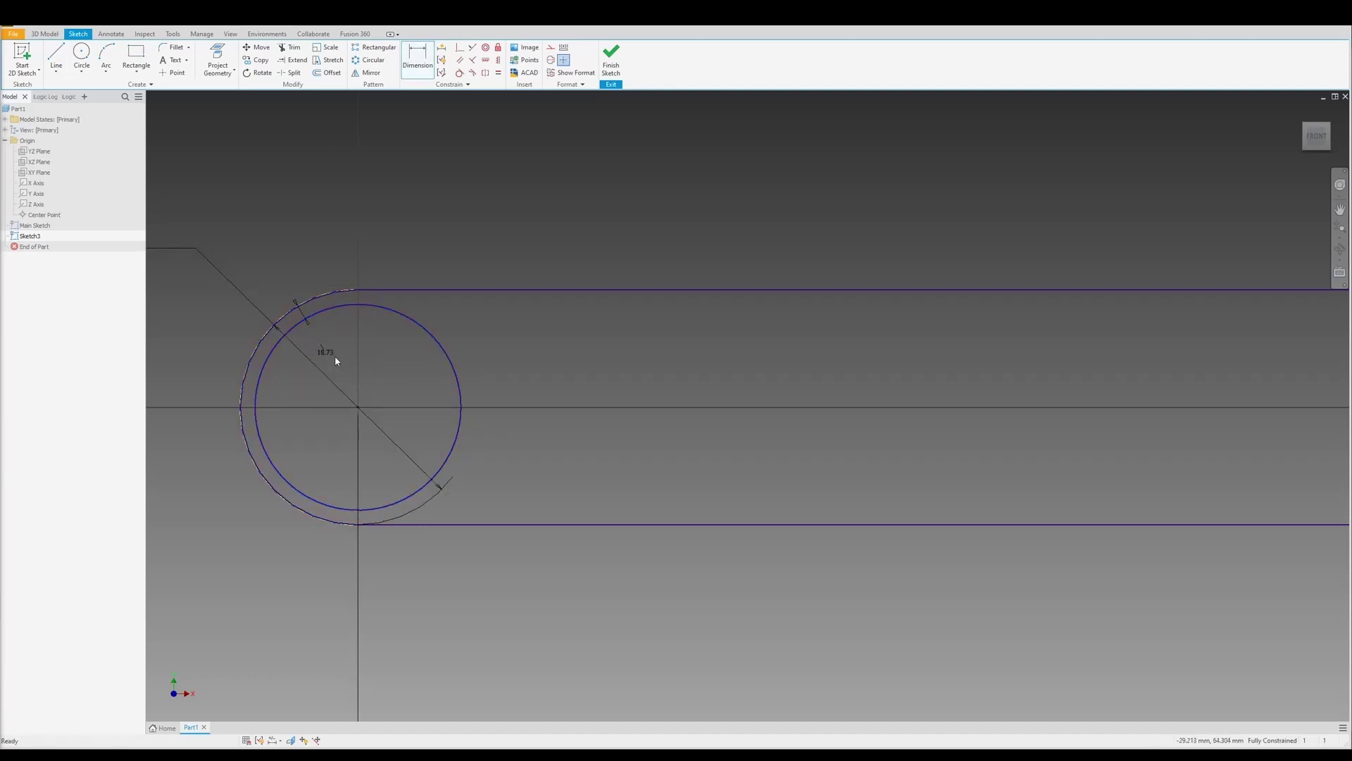
pyautogui.press('Escape')
pyautogui.click(326, 352)
pyautogui.press('Delete')
pyautogui.scroll(-4, 409, 357)
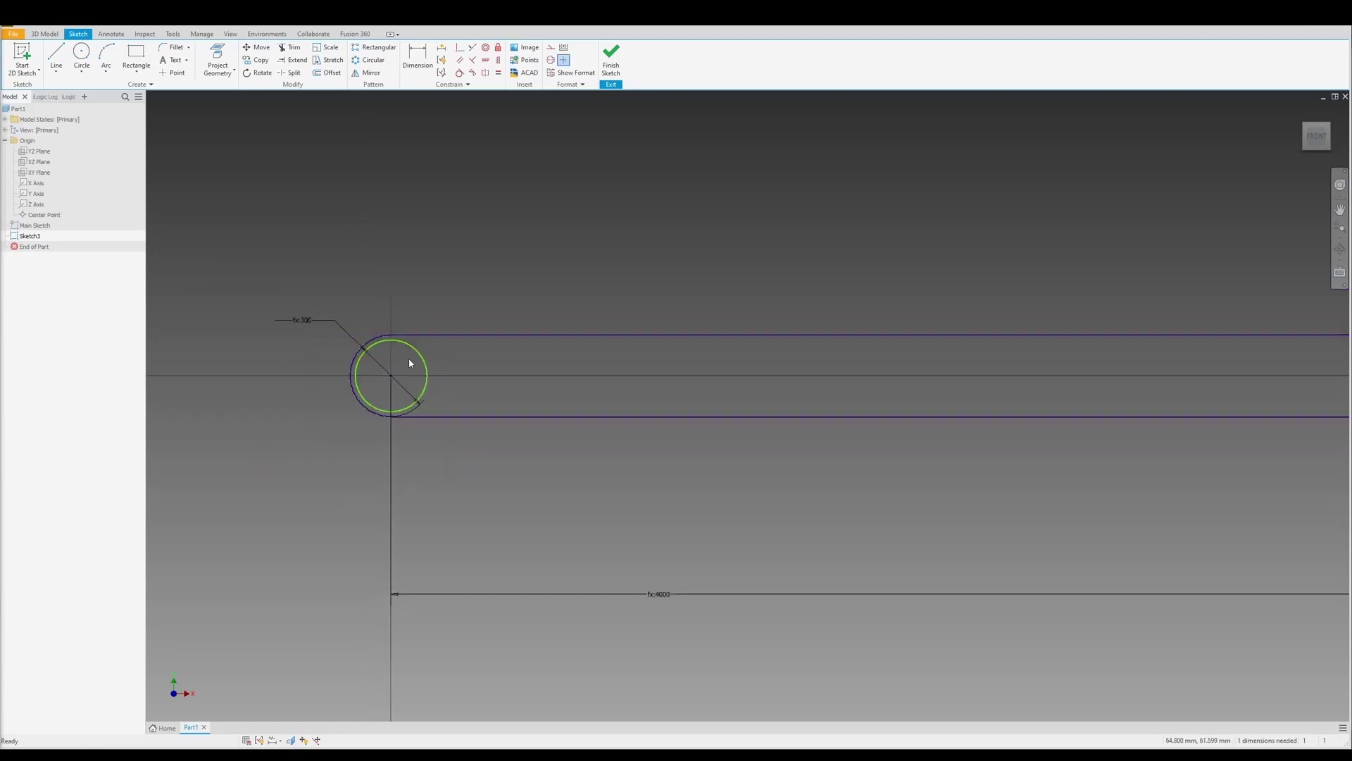
pyautogui.moveTo(487, 373); pyautogui.dragTo(382, 380, button='middle')
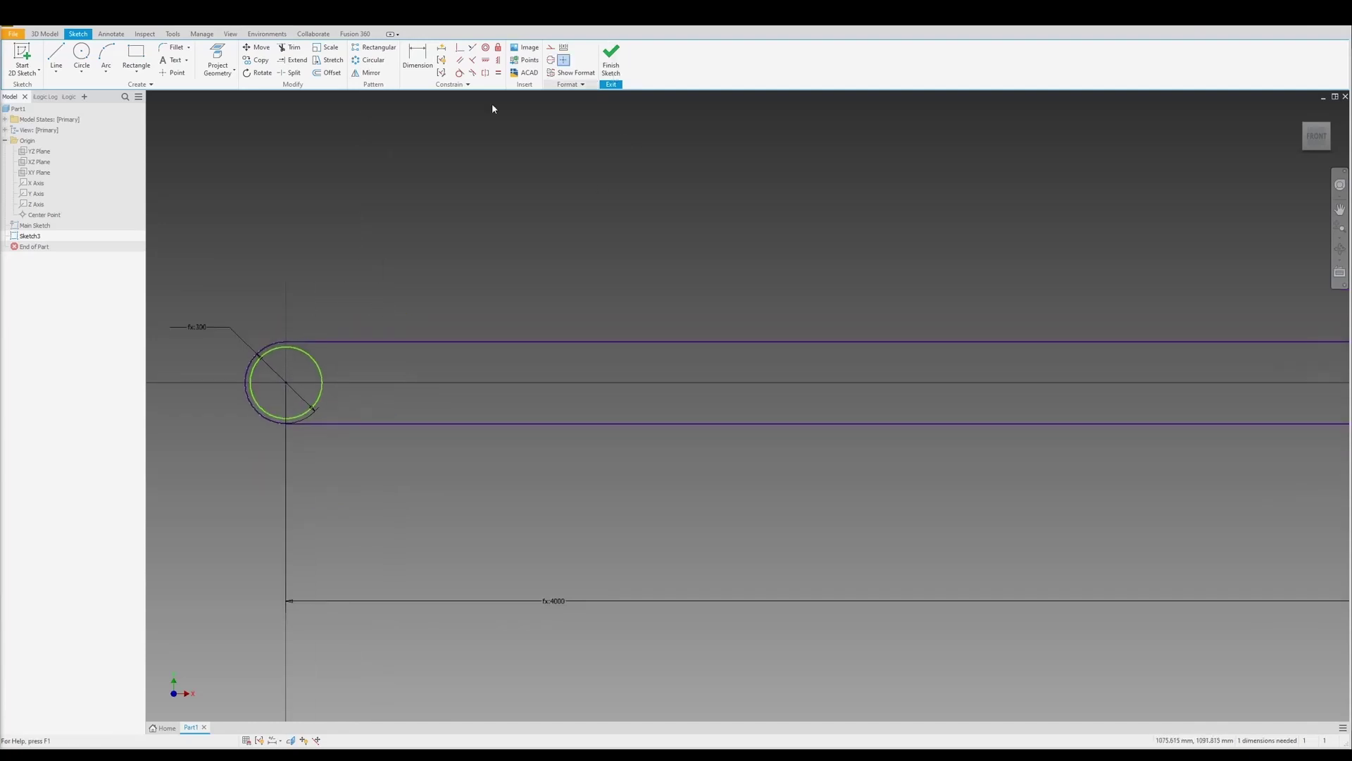
pyautogui.scroll(2, 246, 351)
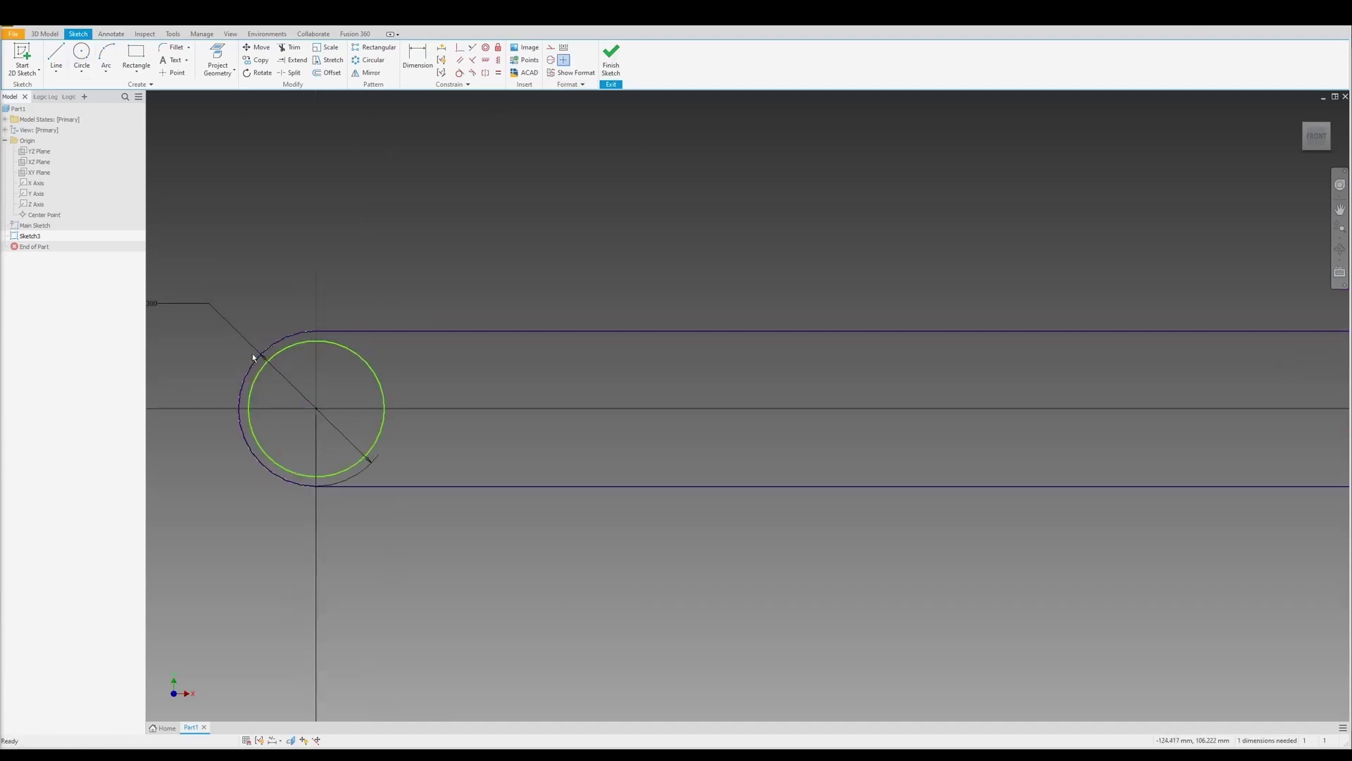
# - Open the Parameters table and delete the existing Drum_Thickness parameter
pyautogui.press('d')
pyautogui.click(281, 343)
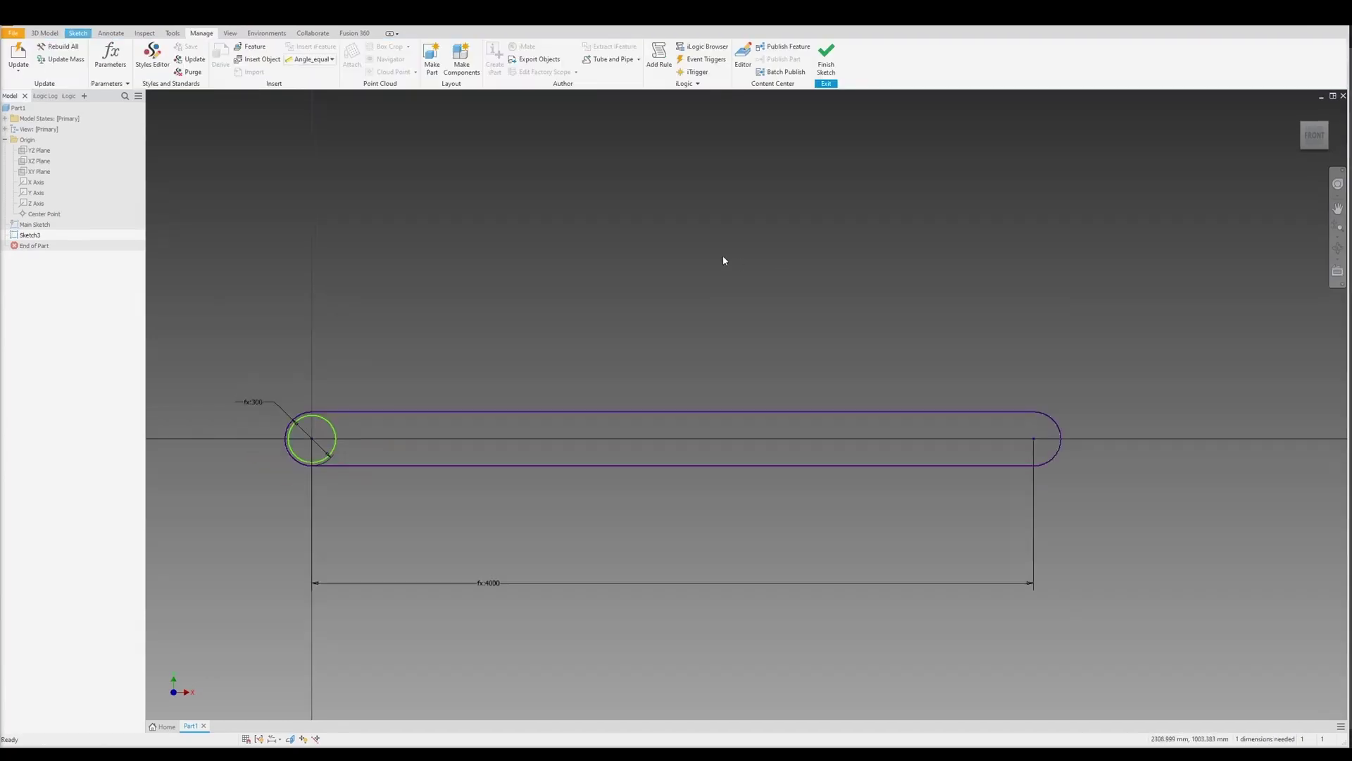
pyautogui.click(110, 57)
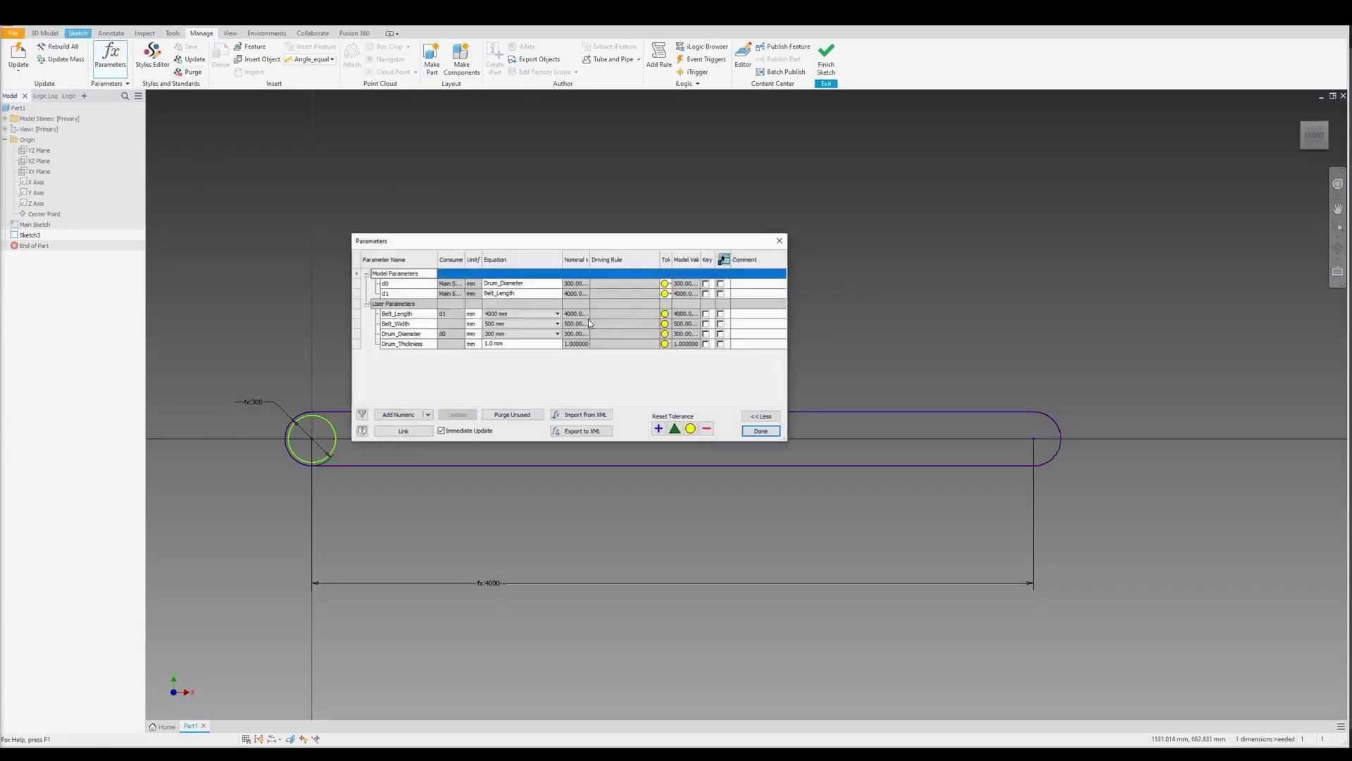
pyautogui.click(357, 344)
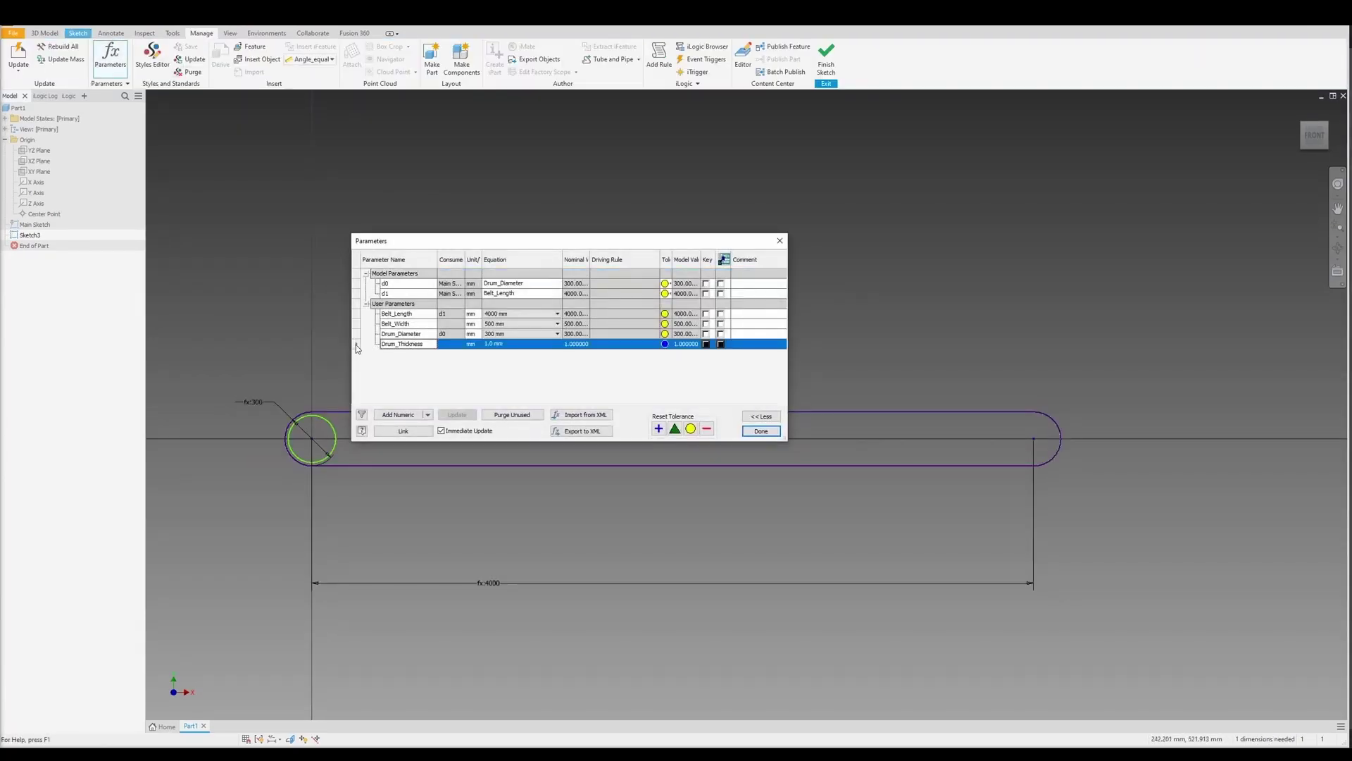
pyautogui.rightClick(415, 345)
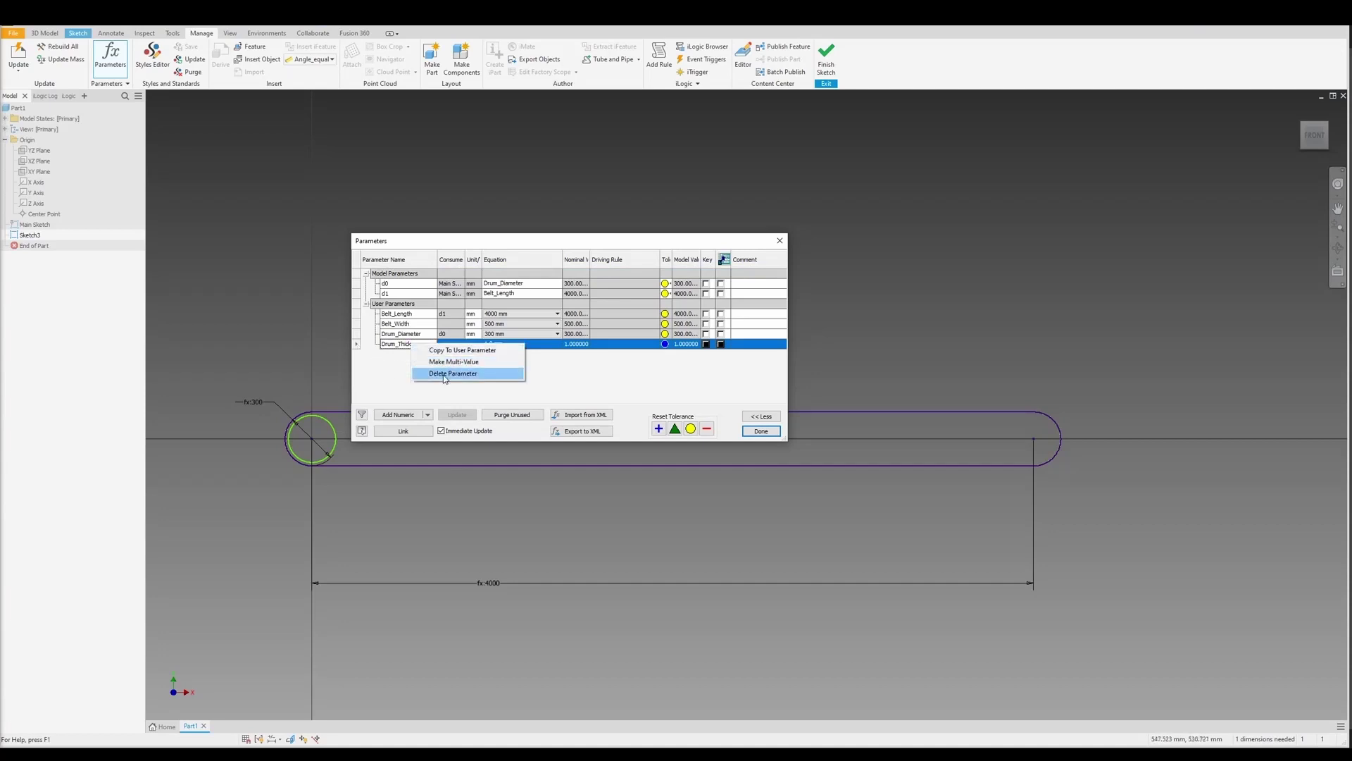
pyautogui.click(415, 363)
# - Add a new numeric Drum_Thickness user parameter and make it multi-value
pyautogui.click(398, 414)
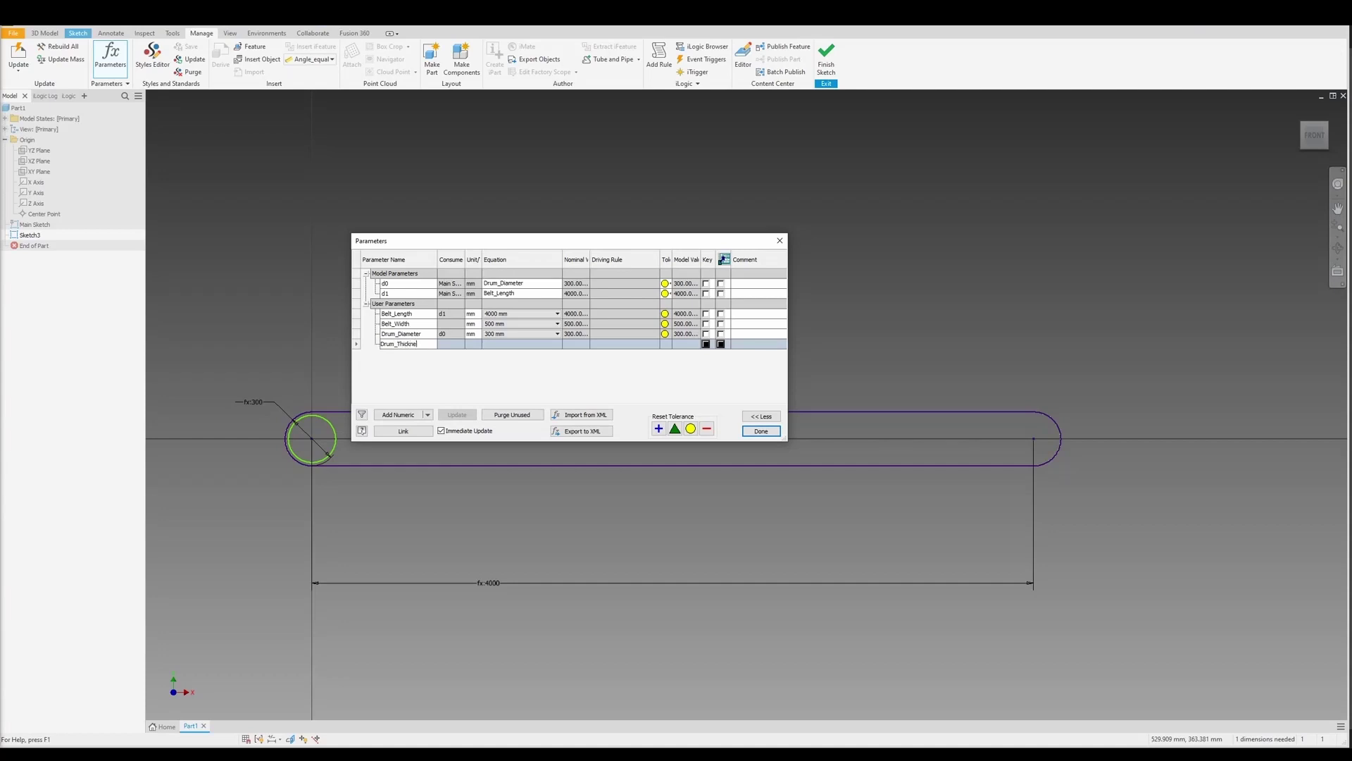
pyautogui.press('Return')
pyautogui.click(454, 347)
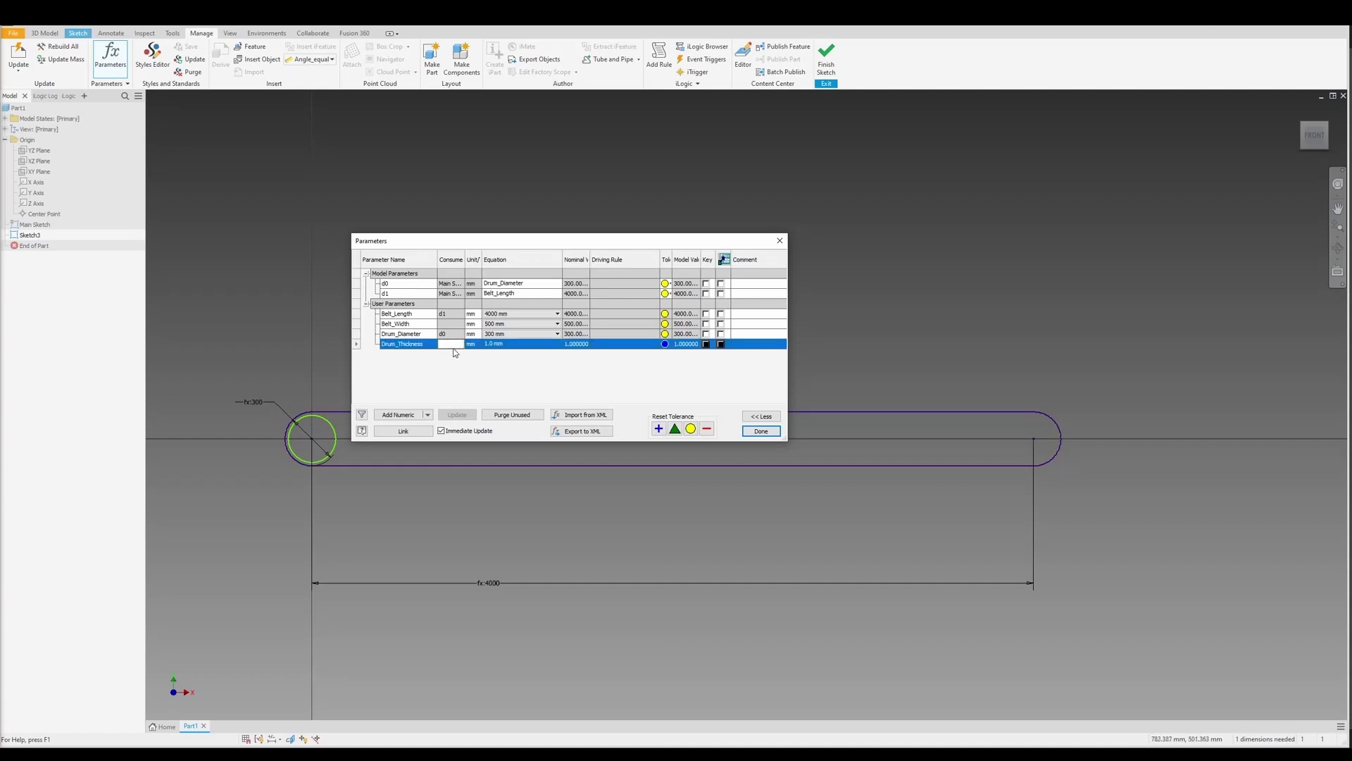
pyautogui.rightClick(510, 345)
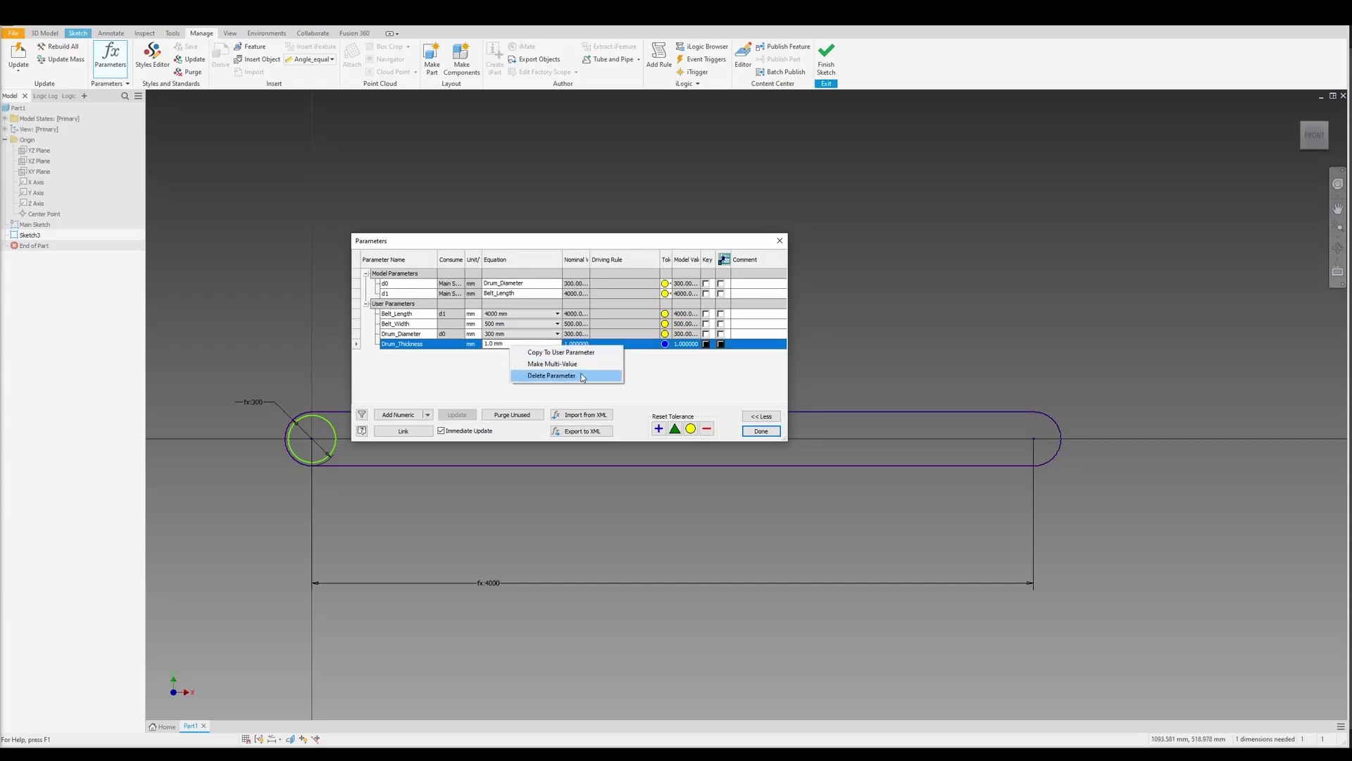
pyautogui.click(552, 364)
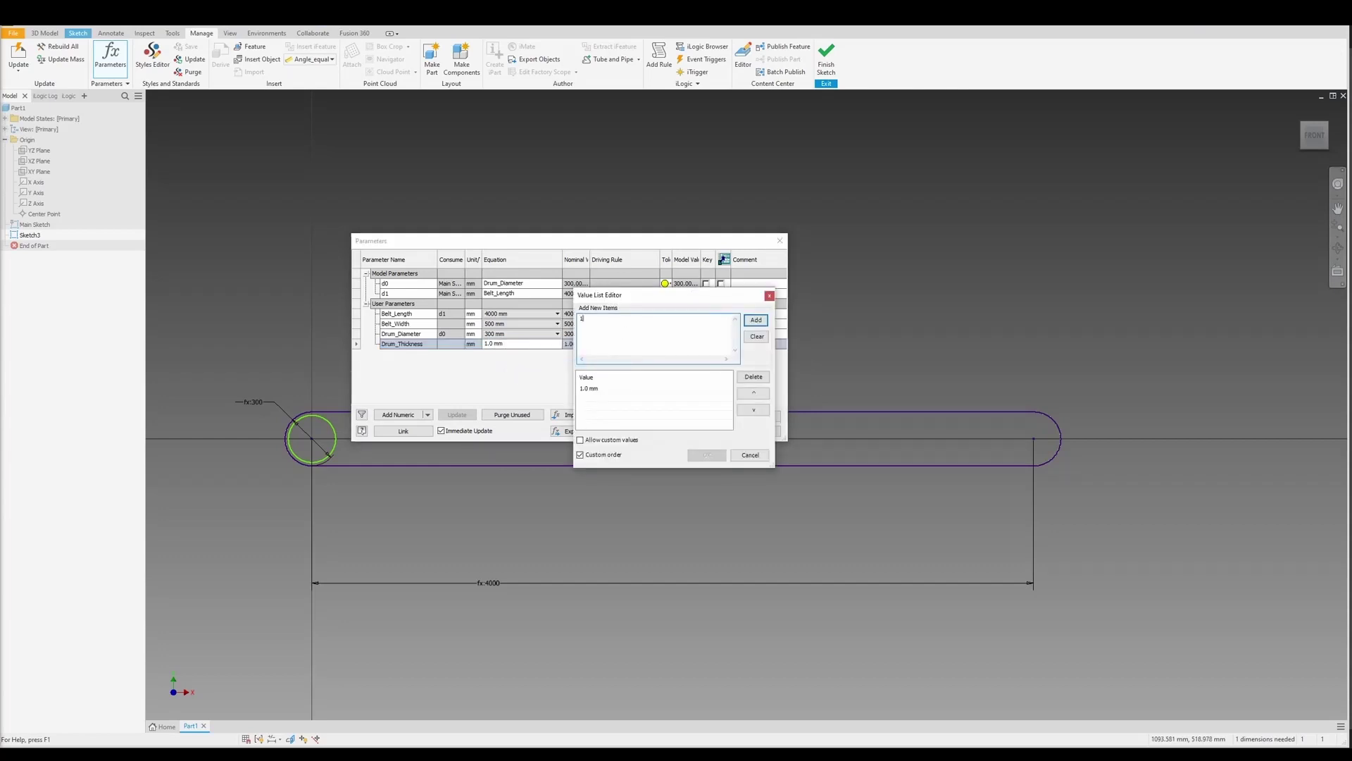
# - Give Drum_Thickness the values 10 and 20, removing 1.0 mm, and close Parameters
pyautogui.press('Return')
pyautogui.write('20')
pyautogui.press('Return')
pyautogui.click(588, 388)
pyautogui.click(754, 377)
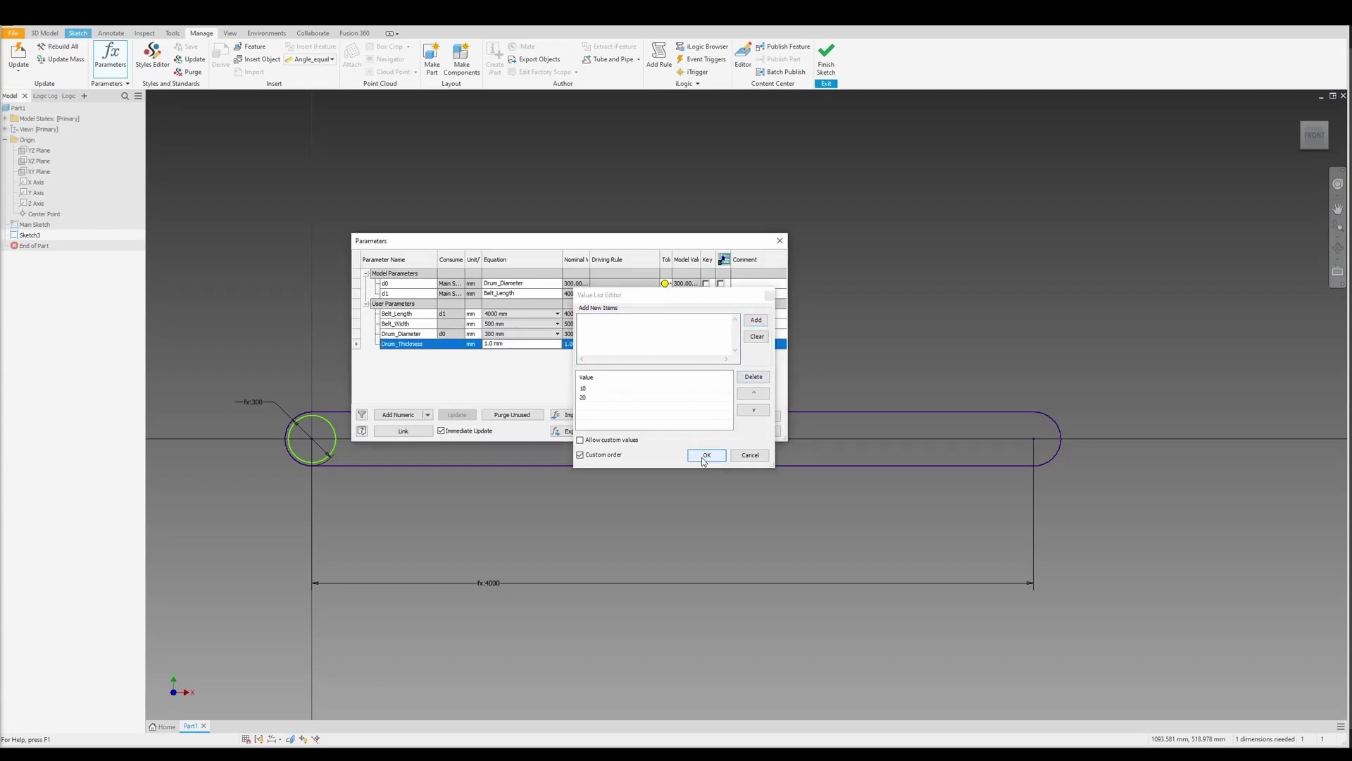
pyautogui.click(705, 454)
pyautogui.click(762, 431)
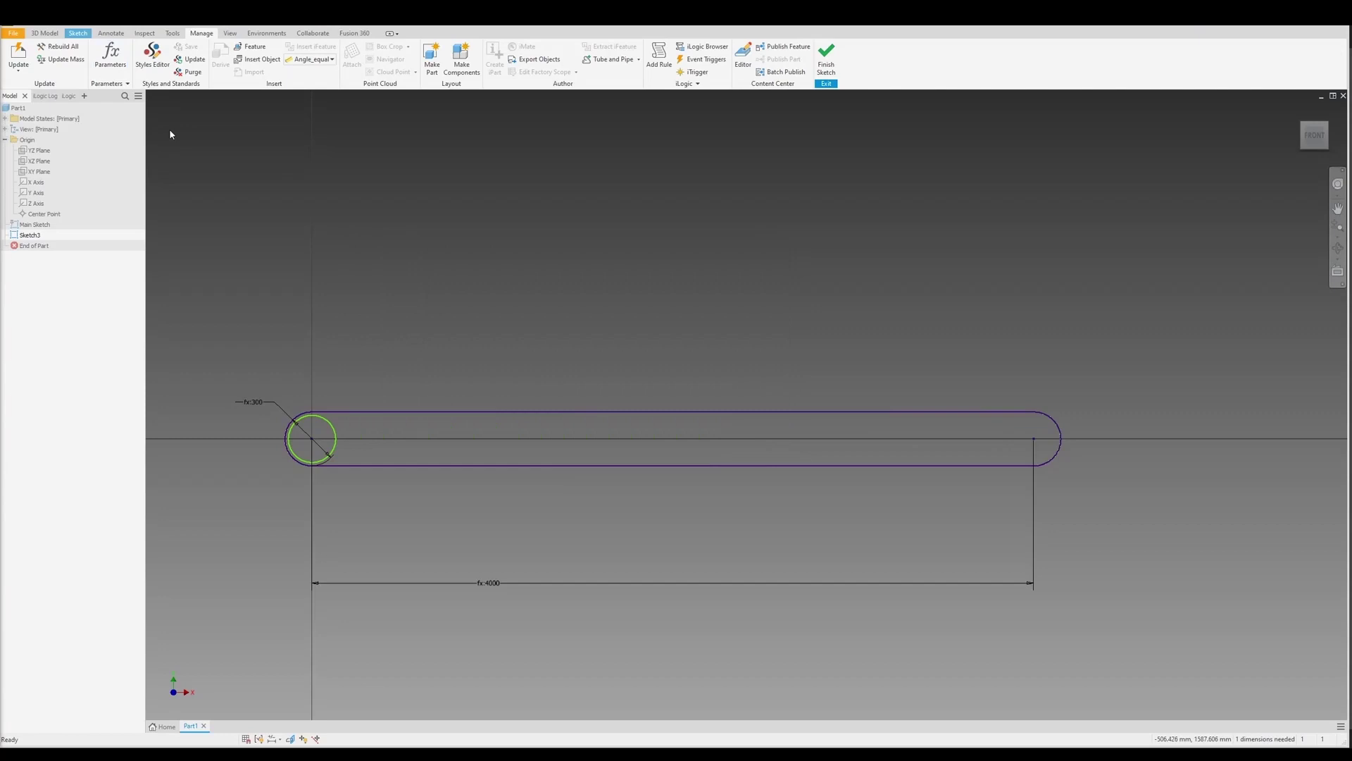
# - Dimension the inner circle's diameter and set its value to Drum_Thickness
pyautogui.click(68, 95)
pyautogui.scroll(3, 280, 461)
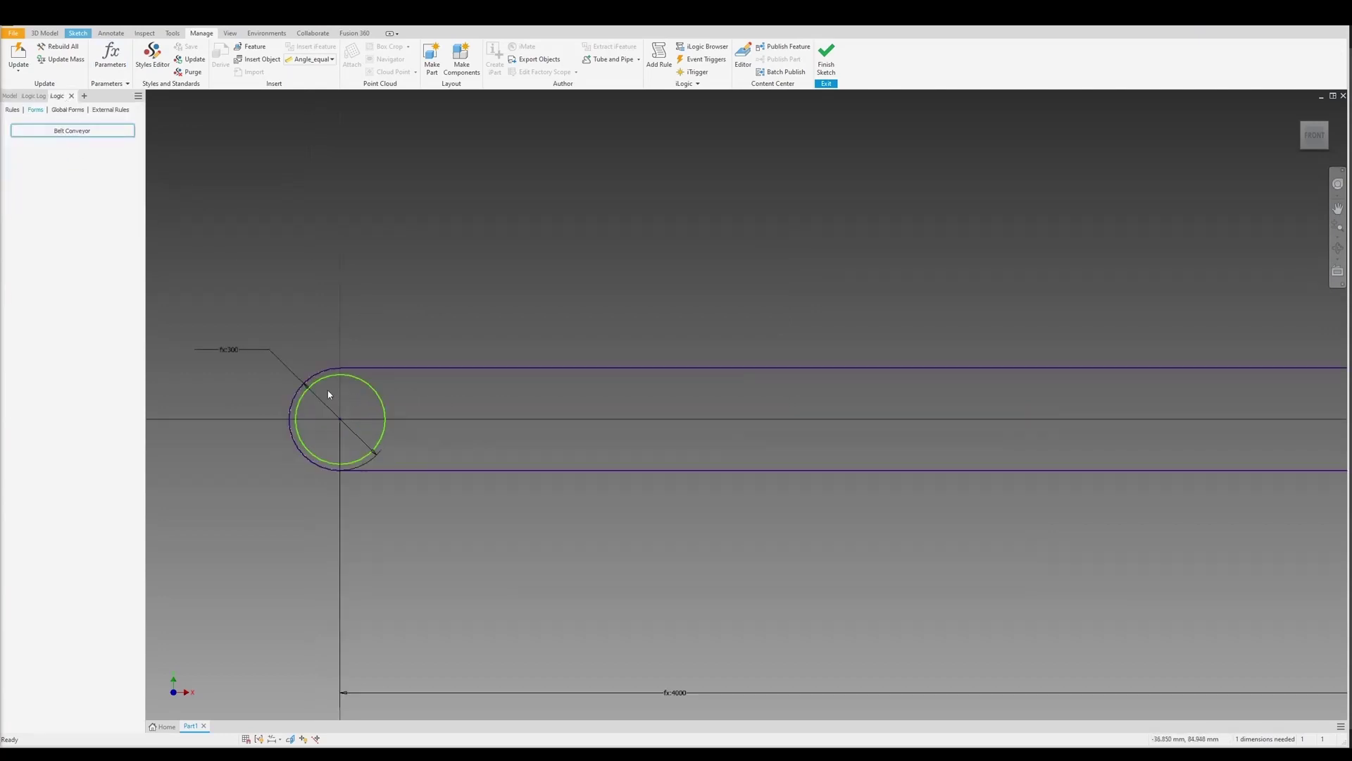
pyautogui.click(328, 394)
pyautogui.click(319, 365)
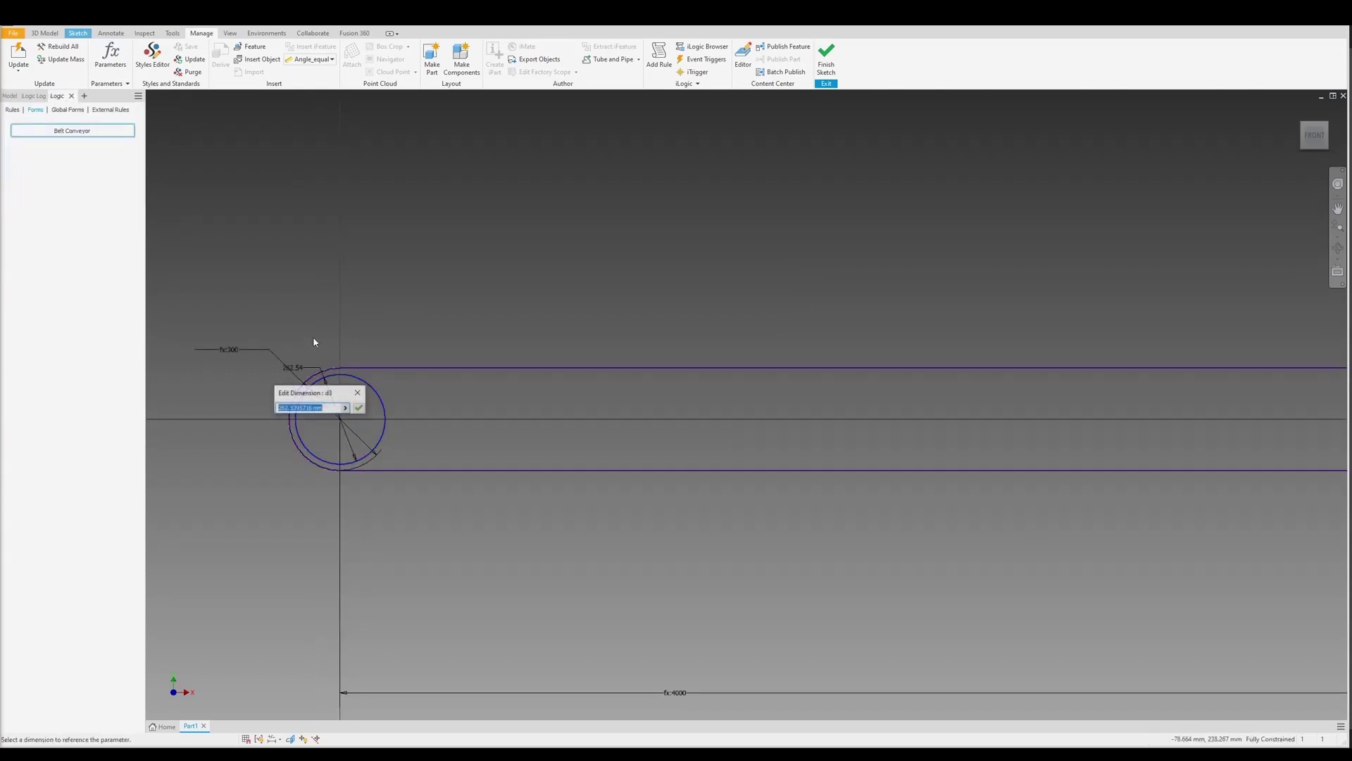
pyautogui.click(346, 407)
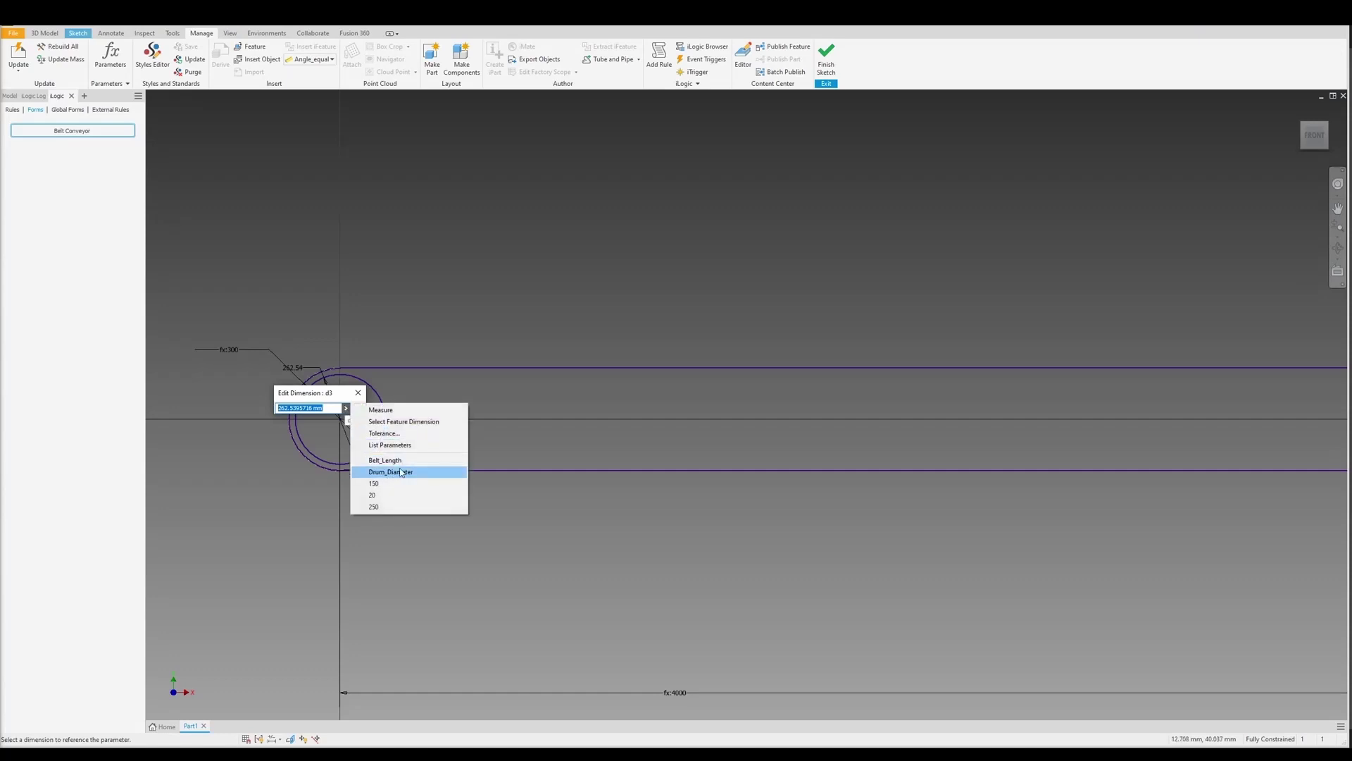
pyautogui.click(389, 445)
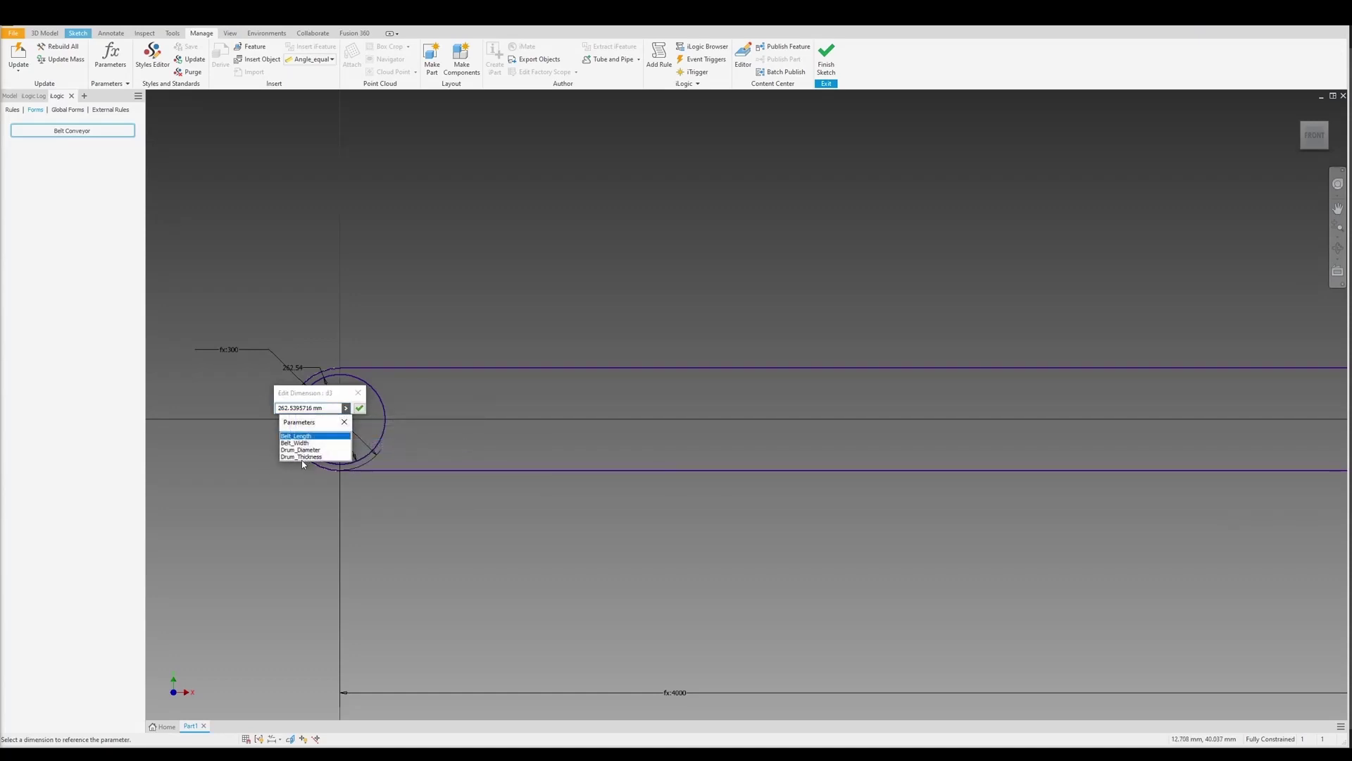
pyautogui.click(310, 457)
pyautogui.press('Return')
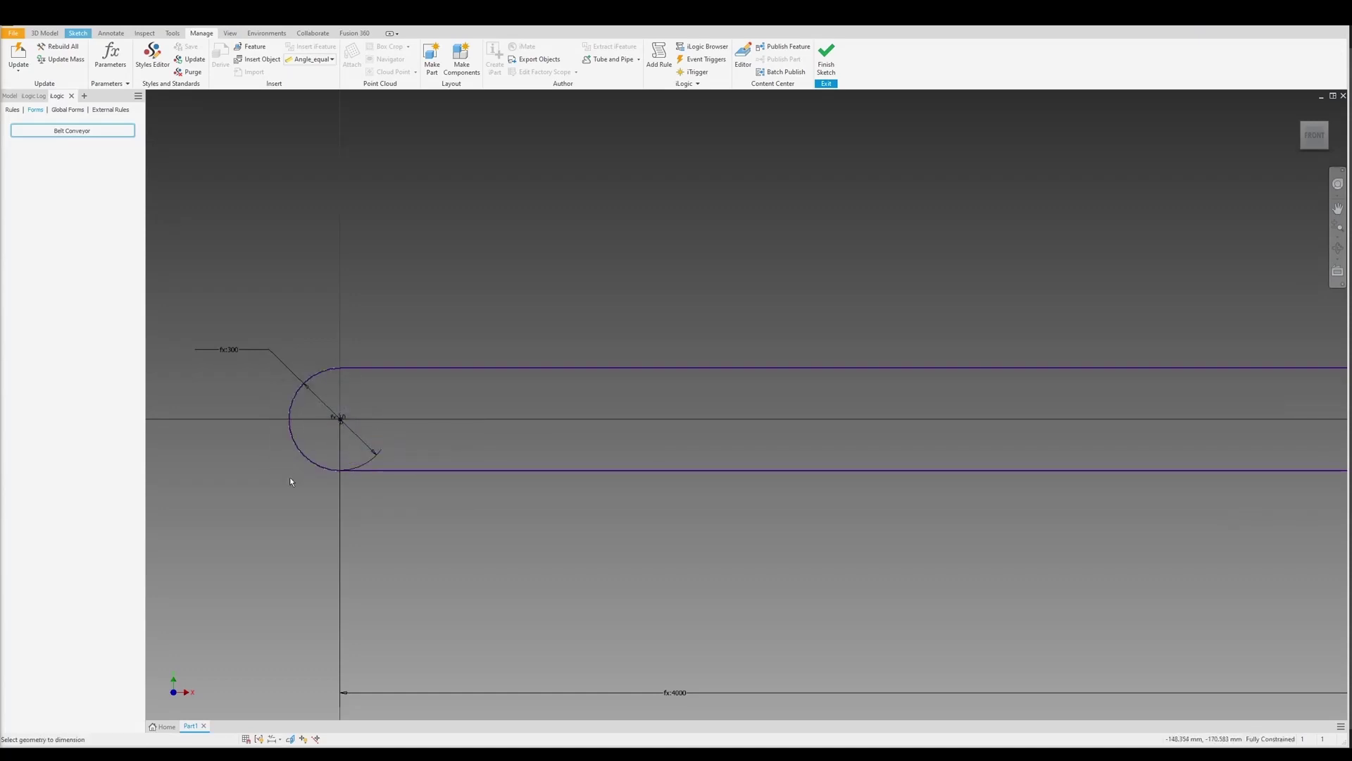
pyautogui.scroll(5, 281, 393)
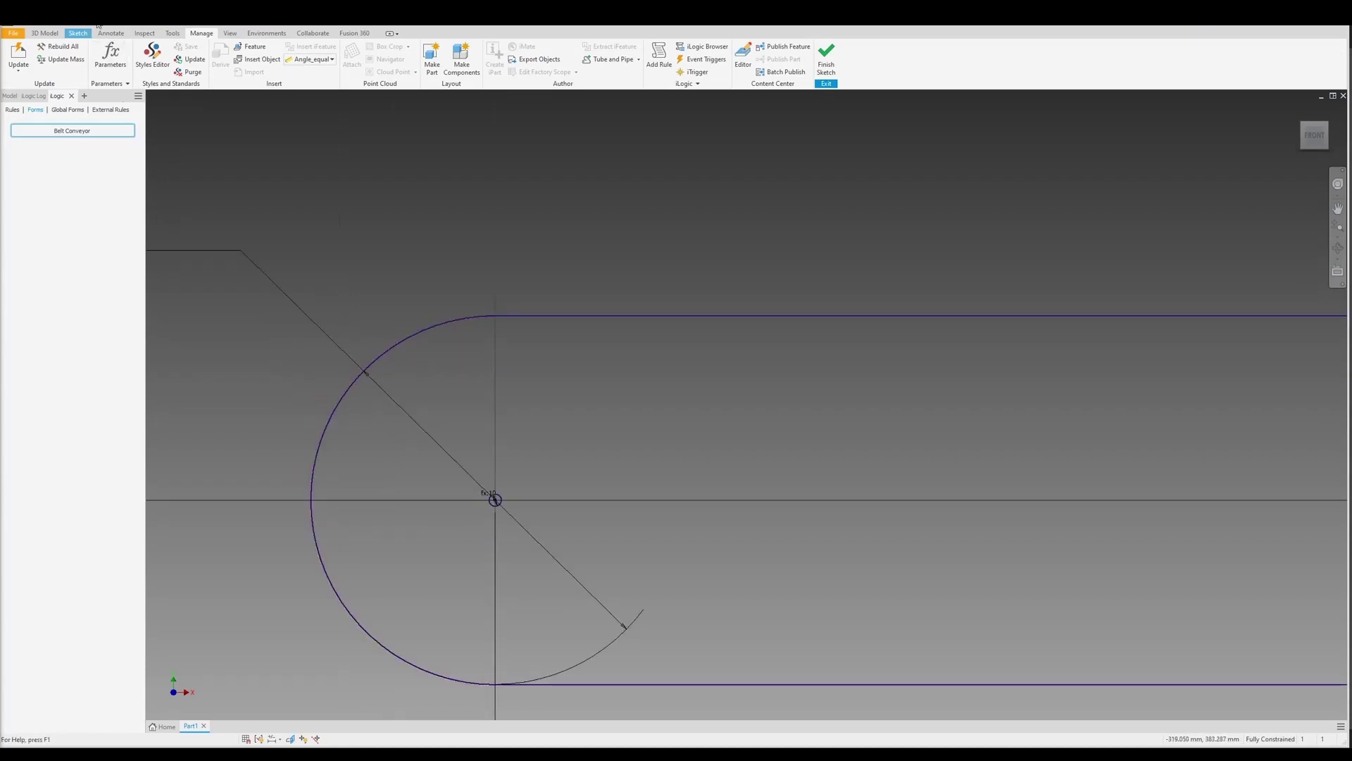
pyautogui.scroll(-2, 444, 444)
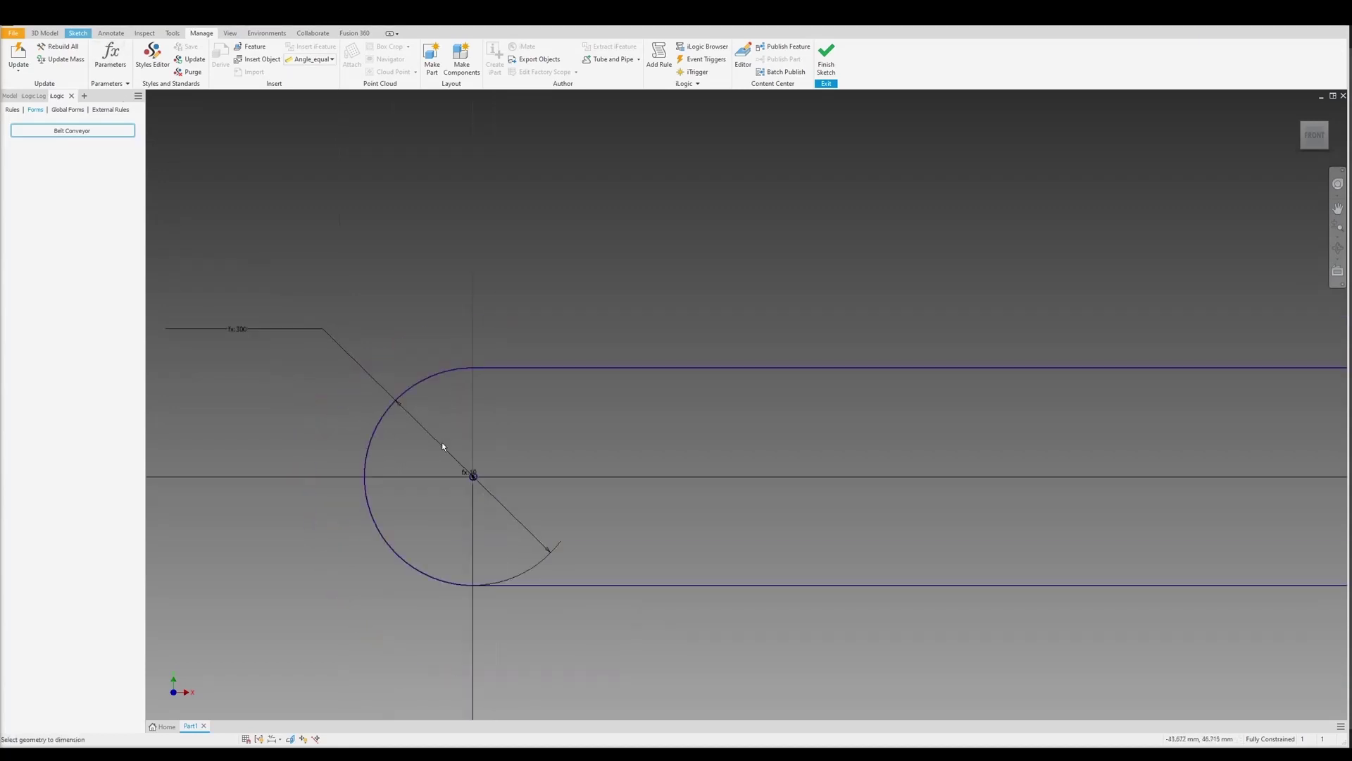
# - Undo, then re-edit the diameter dimension and set it to Drum_Thickness again
pyautogui.click(69, 24)
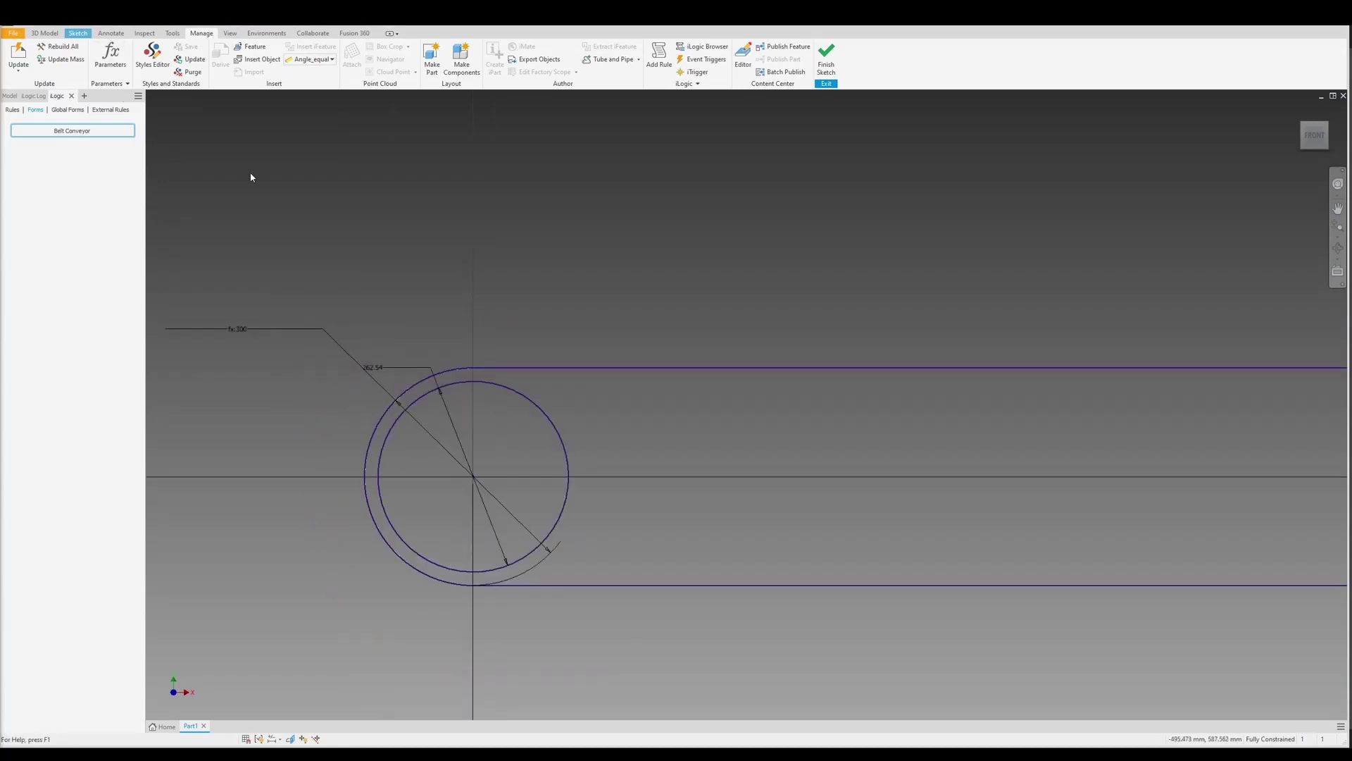
pyautogui.doubleClick(401, 369)
pyautogui.click(426, 410)
pyautogui.click(454, 438)
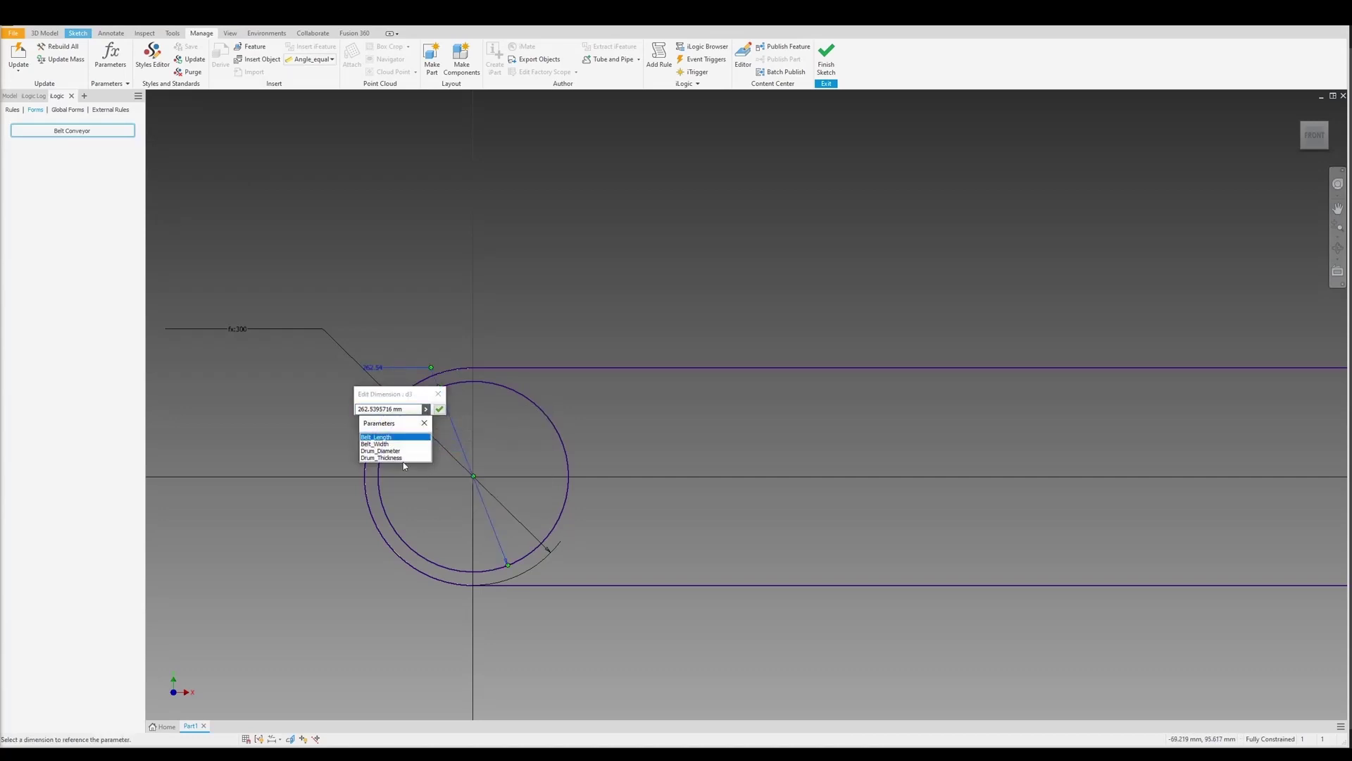
pyautogui.click(403, 457)
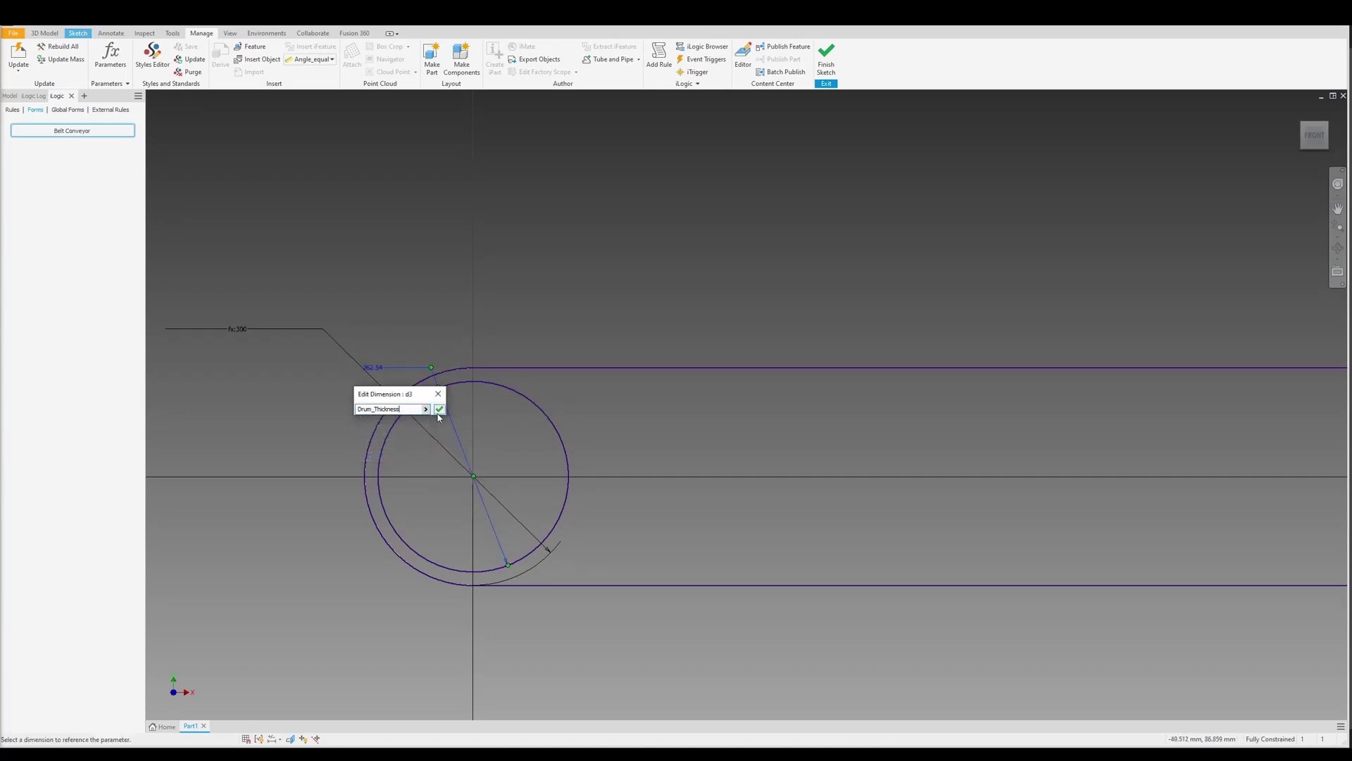
pyautogui.click(439, 409)
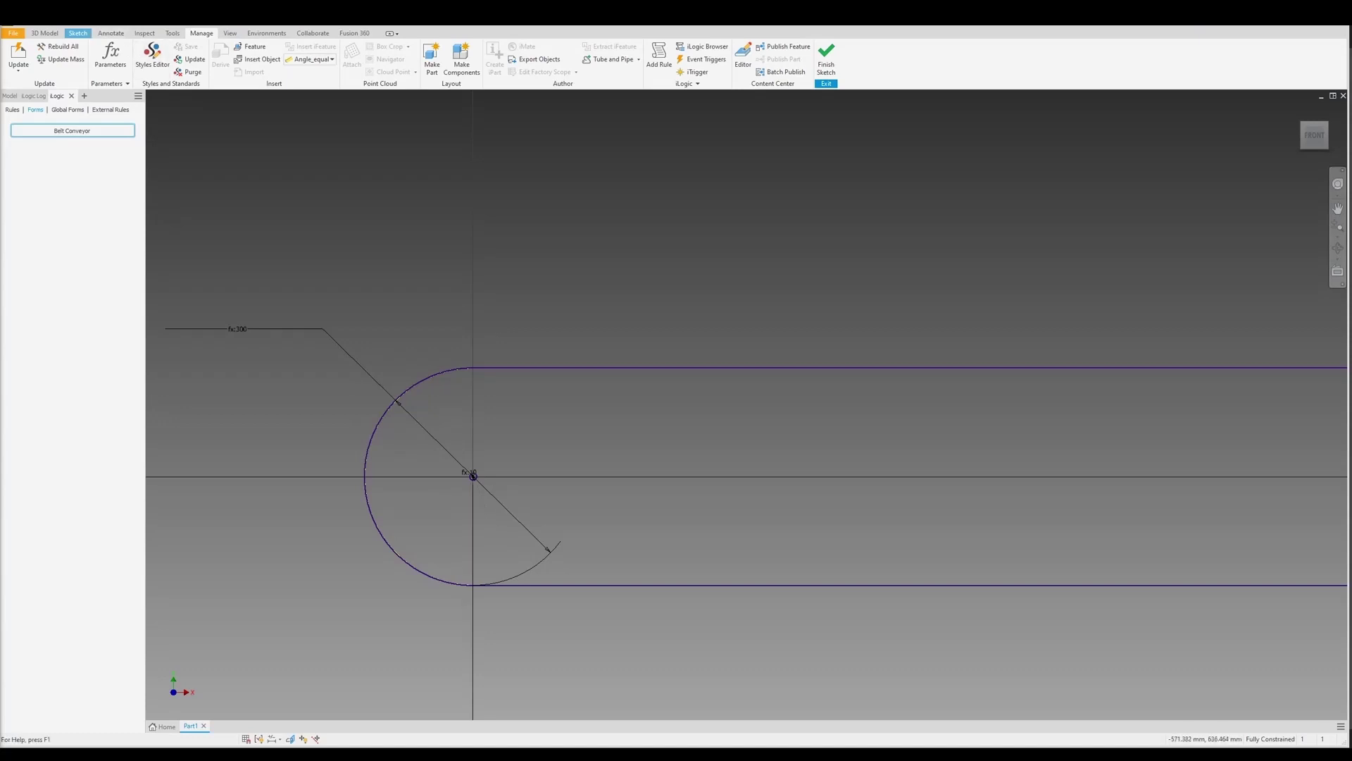
# - Undo, delete the 262.54 diameter dimension, and dimension the inner-circle-to-arc gap
pyautogui.click(69, 22)
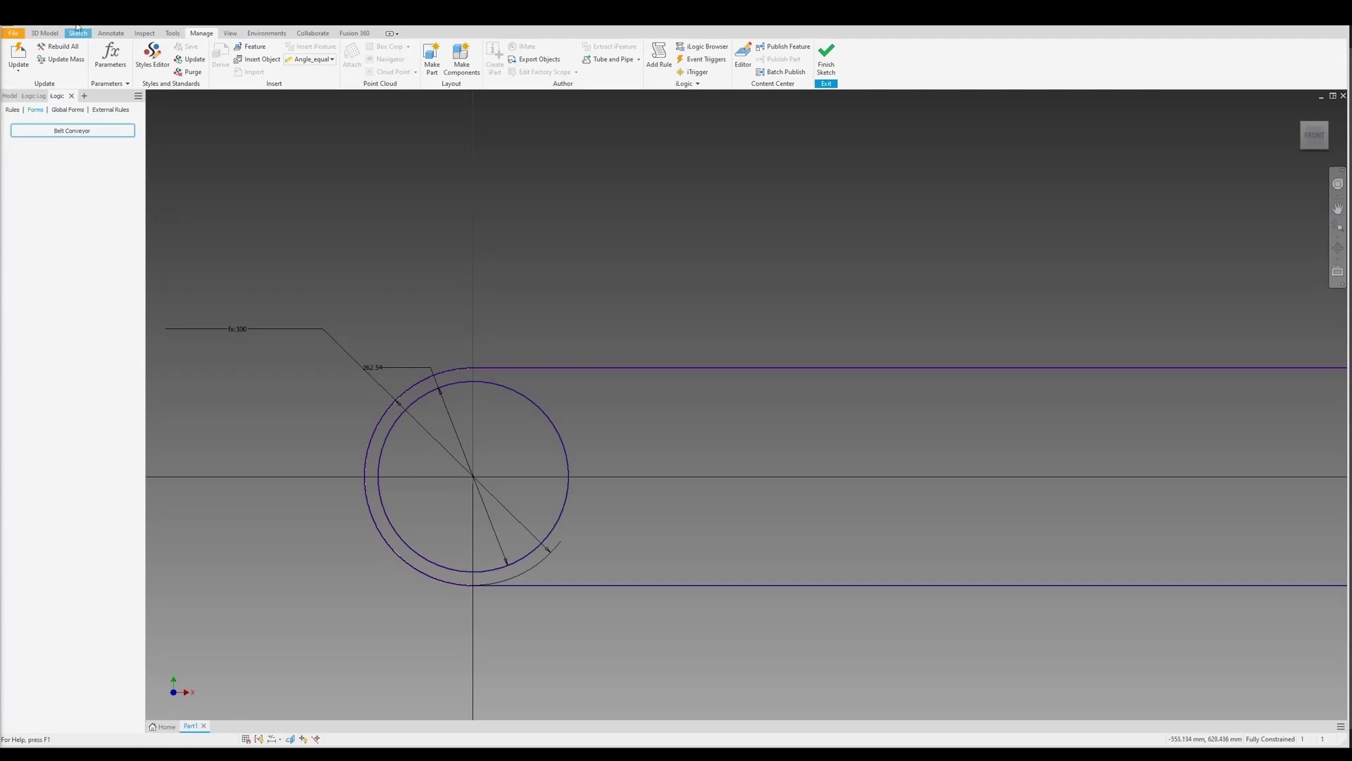
pyautogui.click(435, 380)
pyautogui.press('Delete')
pyautogui.press('d')
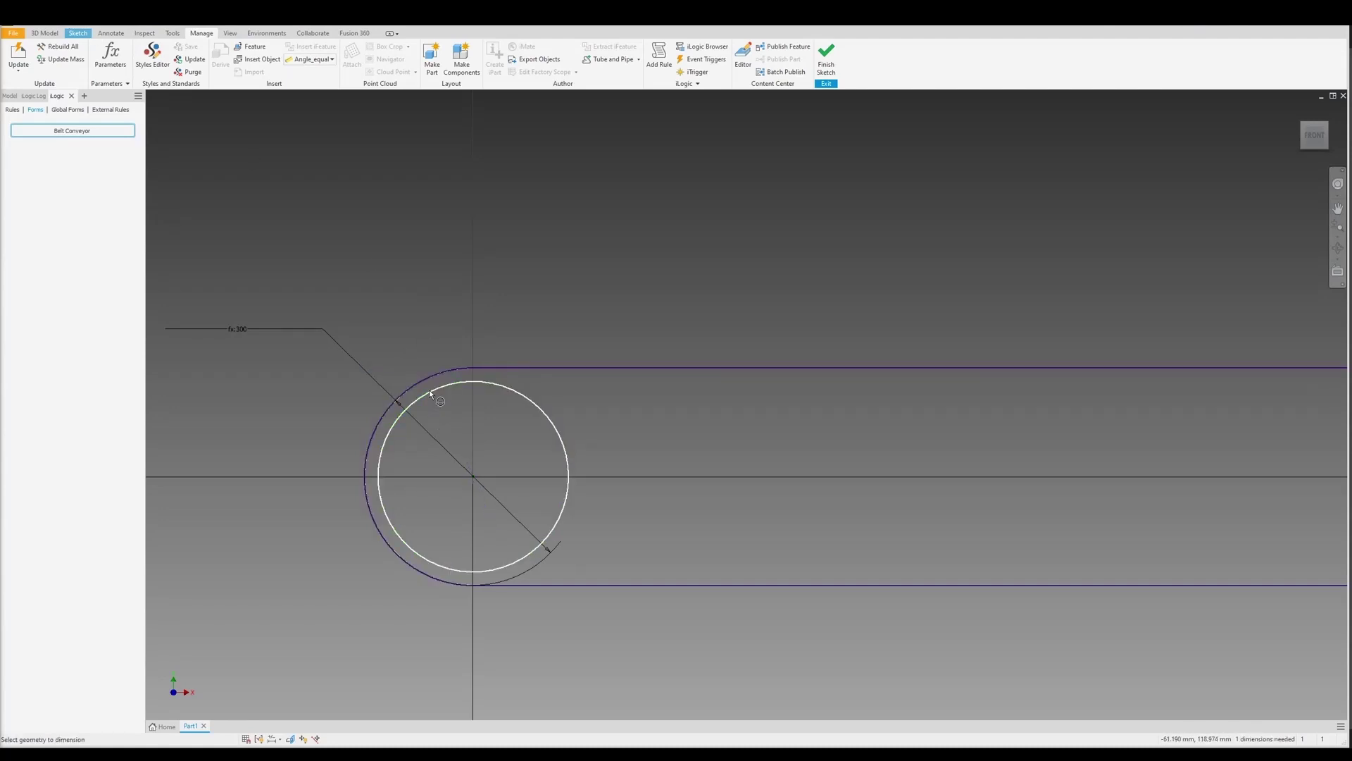
pyautogui.click(429, 392)
pyautogui.click(428, 374)
pyautogui.click(416, 340)
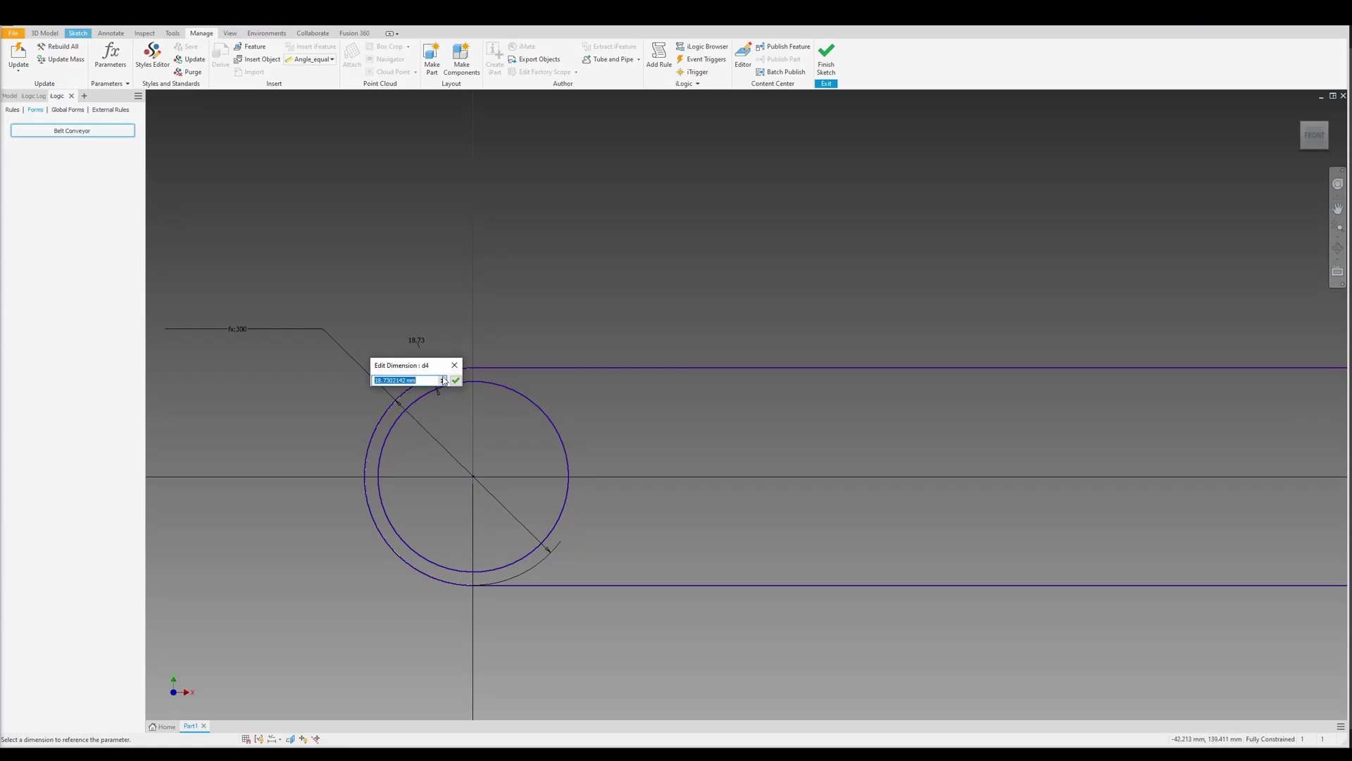
# - Set the gap dimension to Drum_Thickness and pan to the slot's right end
pyautogui.click(442, 381)
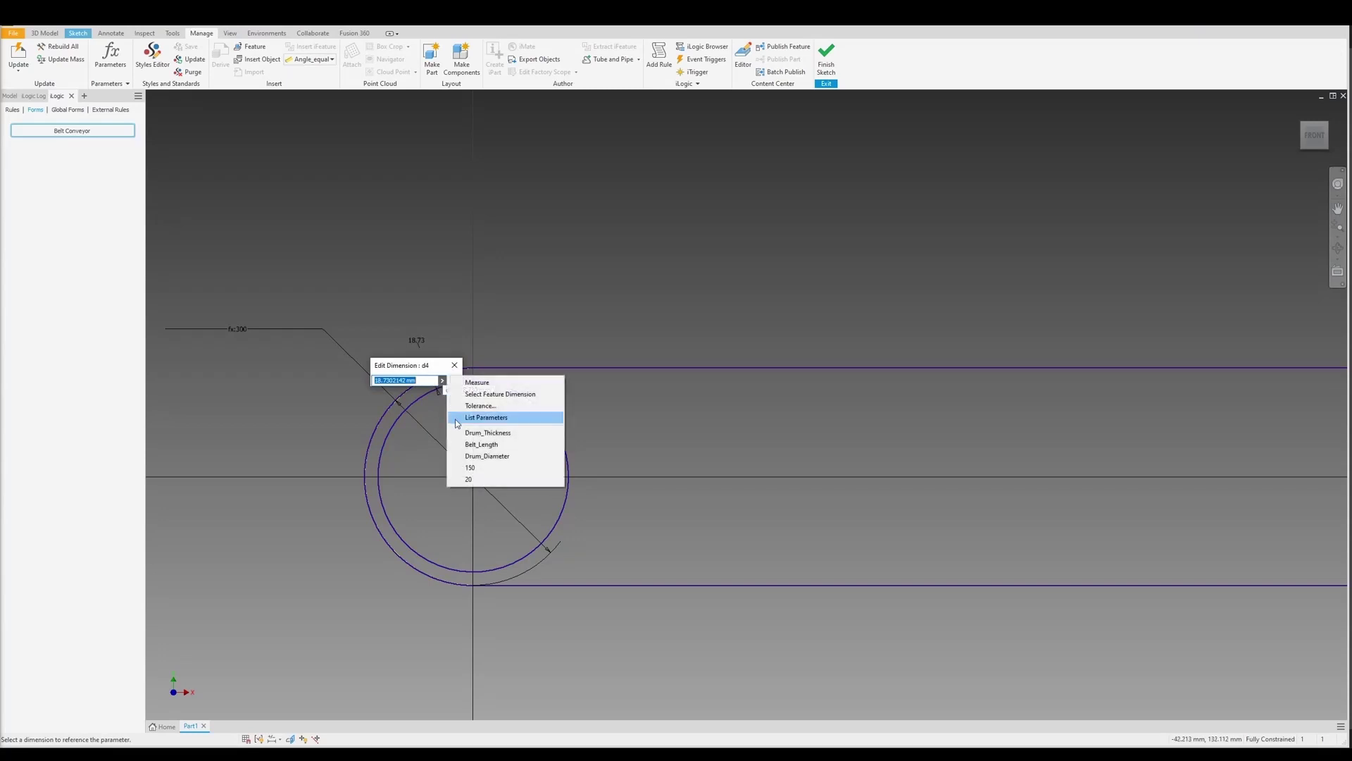
pyautogui.click(508, 418)
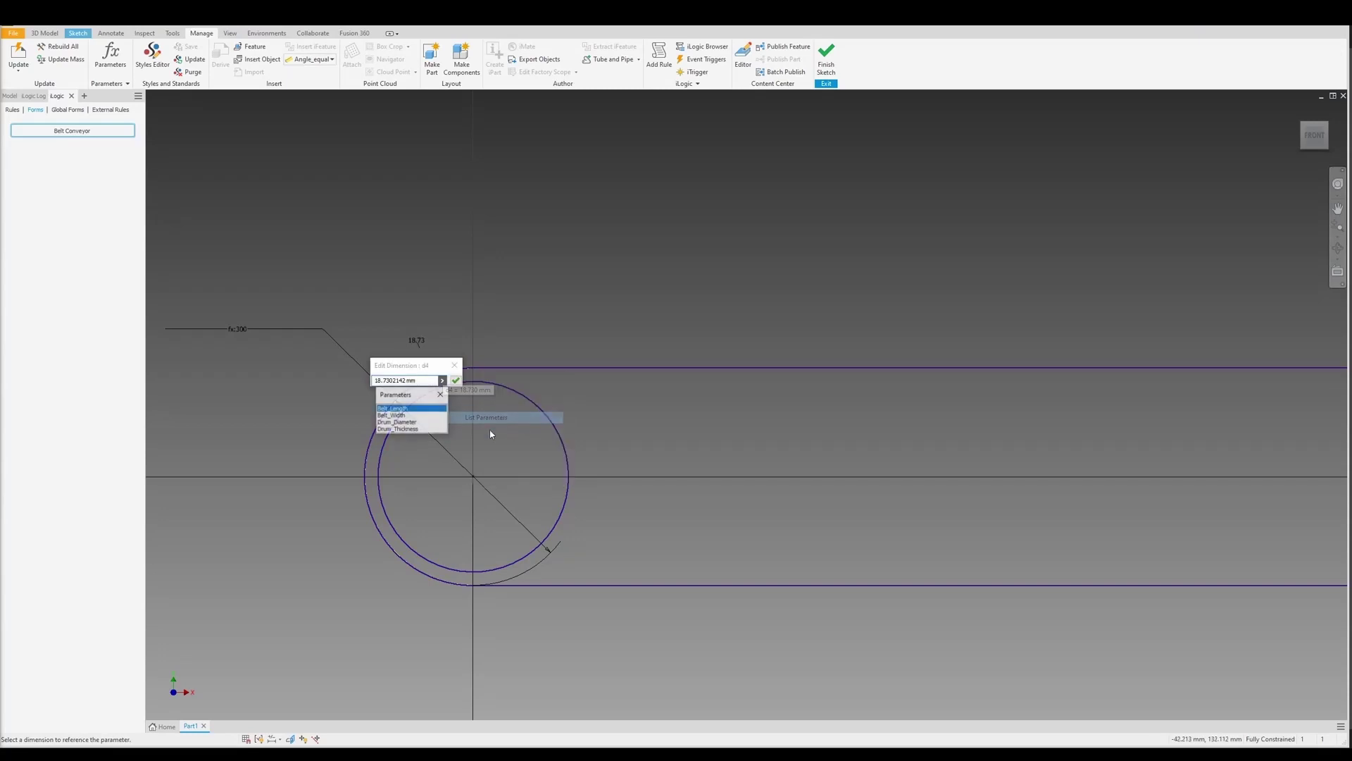
pyautogui.click(417, 429)
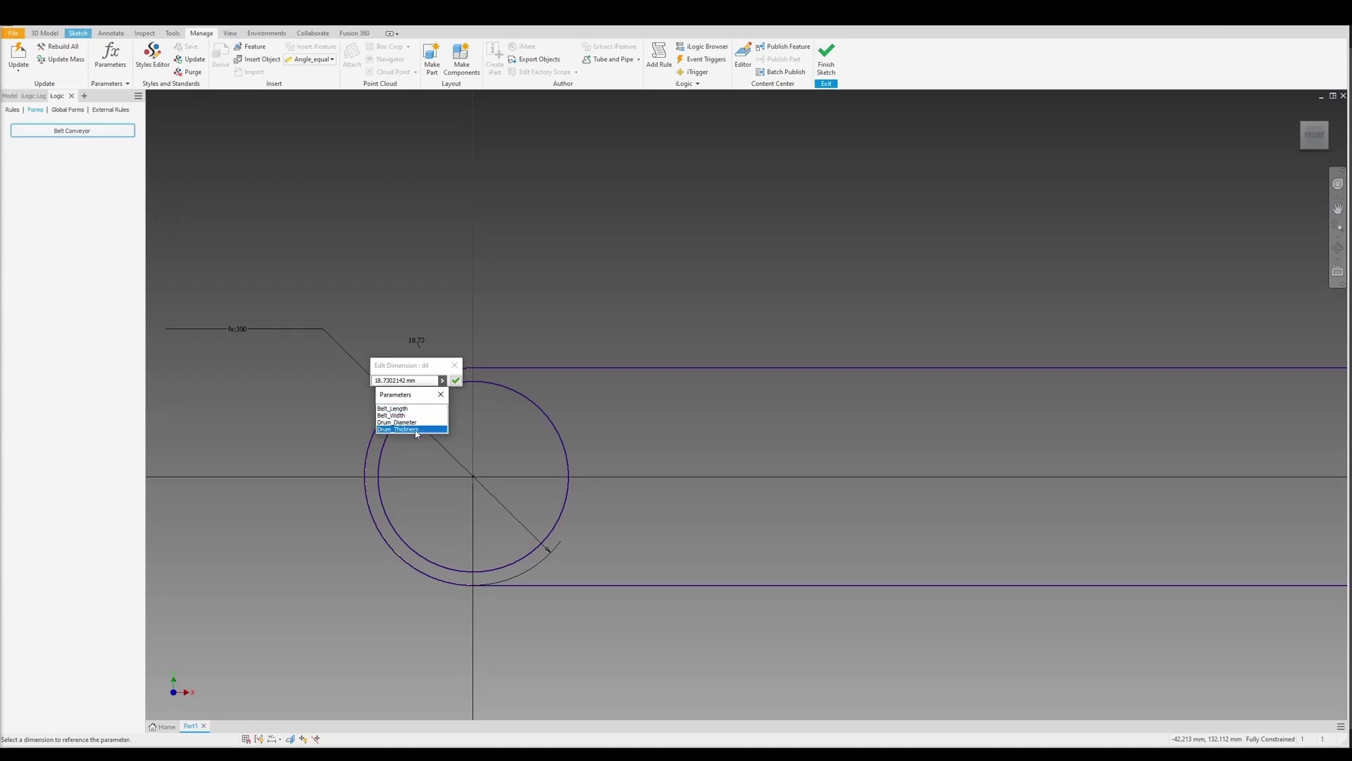
pyautogui.click(456, 380)
pyautogui.scroll(-8, 440, 446)
pyautogui.moveTo(786, 472); pyautogui.dragTo(581, 463, button='middle')
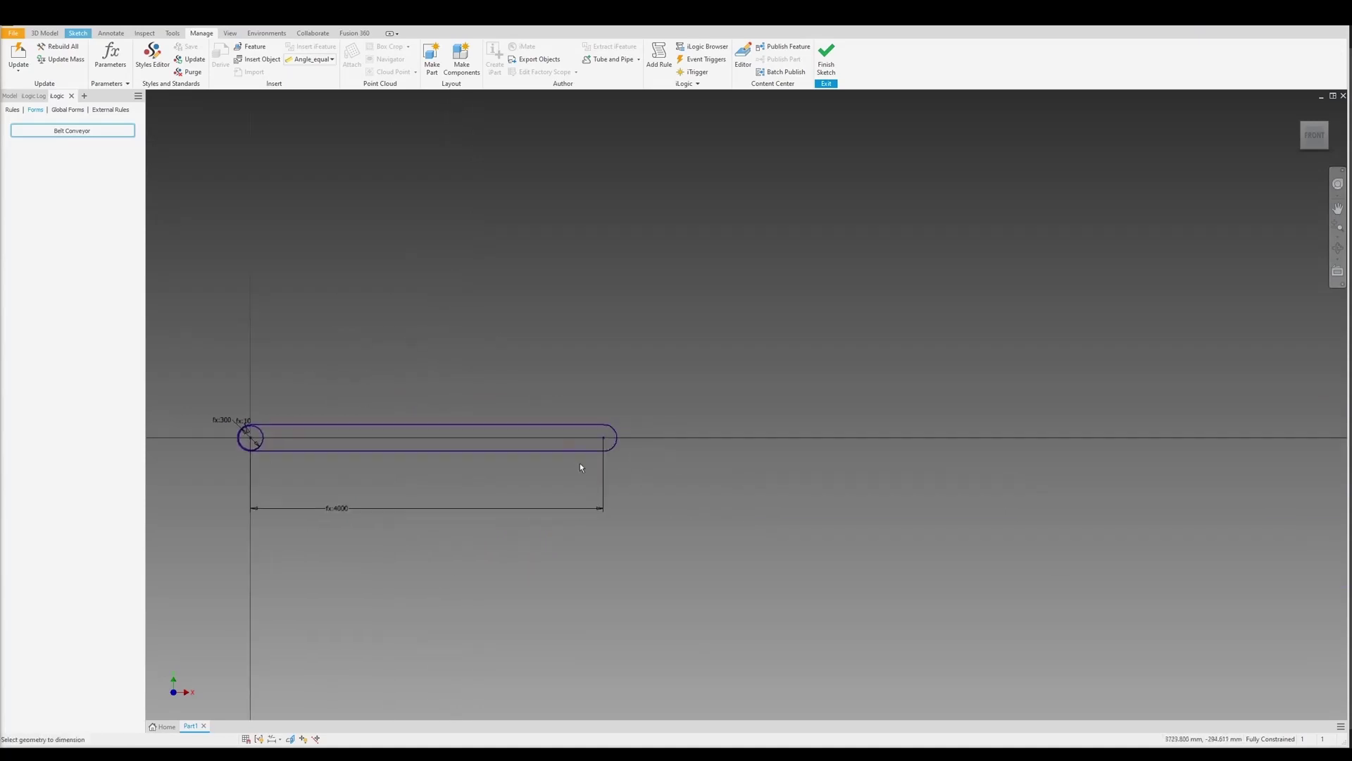
pyautogui.scroll(7, 629, 433)
pyautogui.moveTo(448, 452); pyautogui.dragTo(582, 429, button='middle')
pyautogui.scroll(-3, 594, 434)
pyautogui.scroll(3, 594, 434)
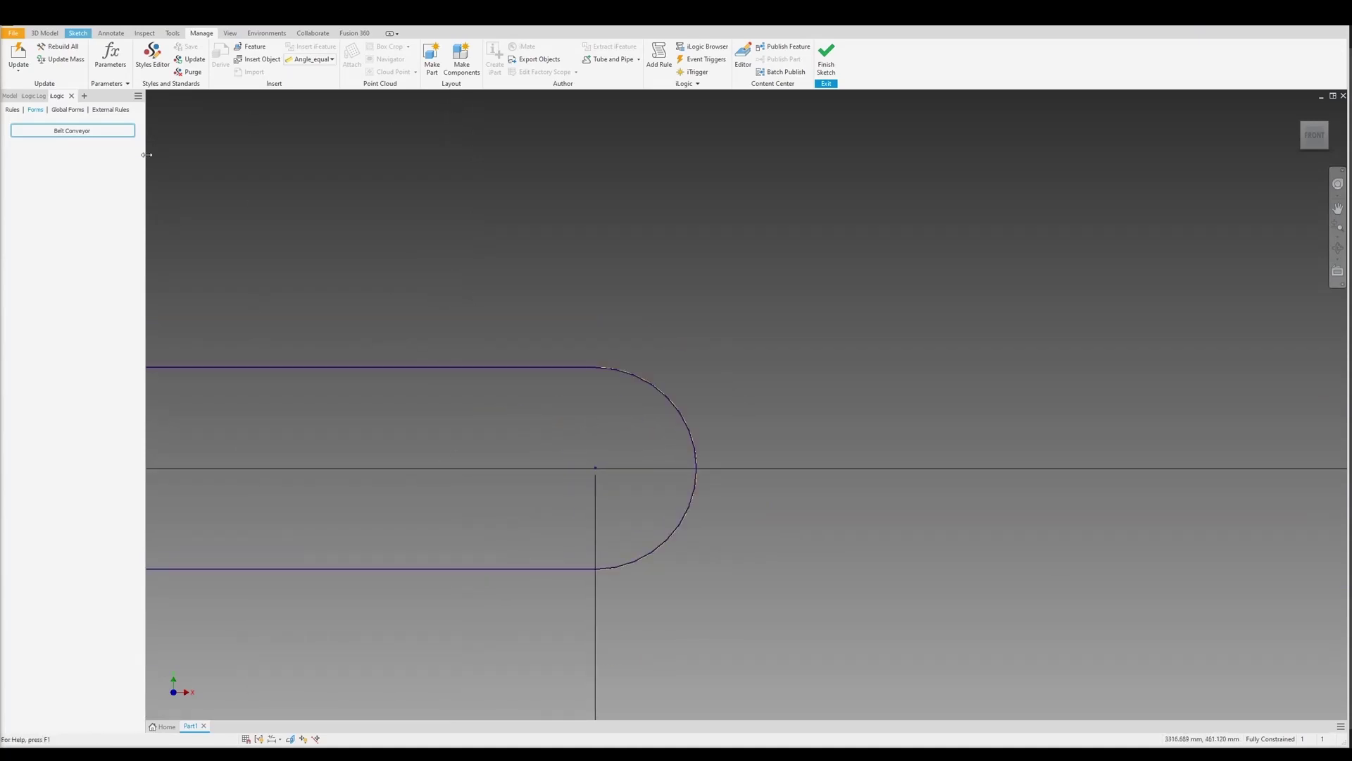
# - Draw an inner circle at the right arc centre with its gap set to Drum_Thickness
pyautogui.click(78, 33)
pyautogui.click(82, 55)
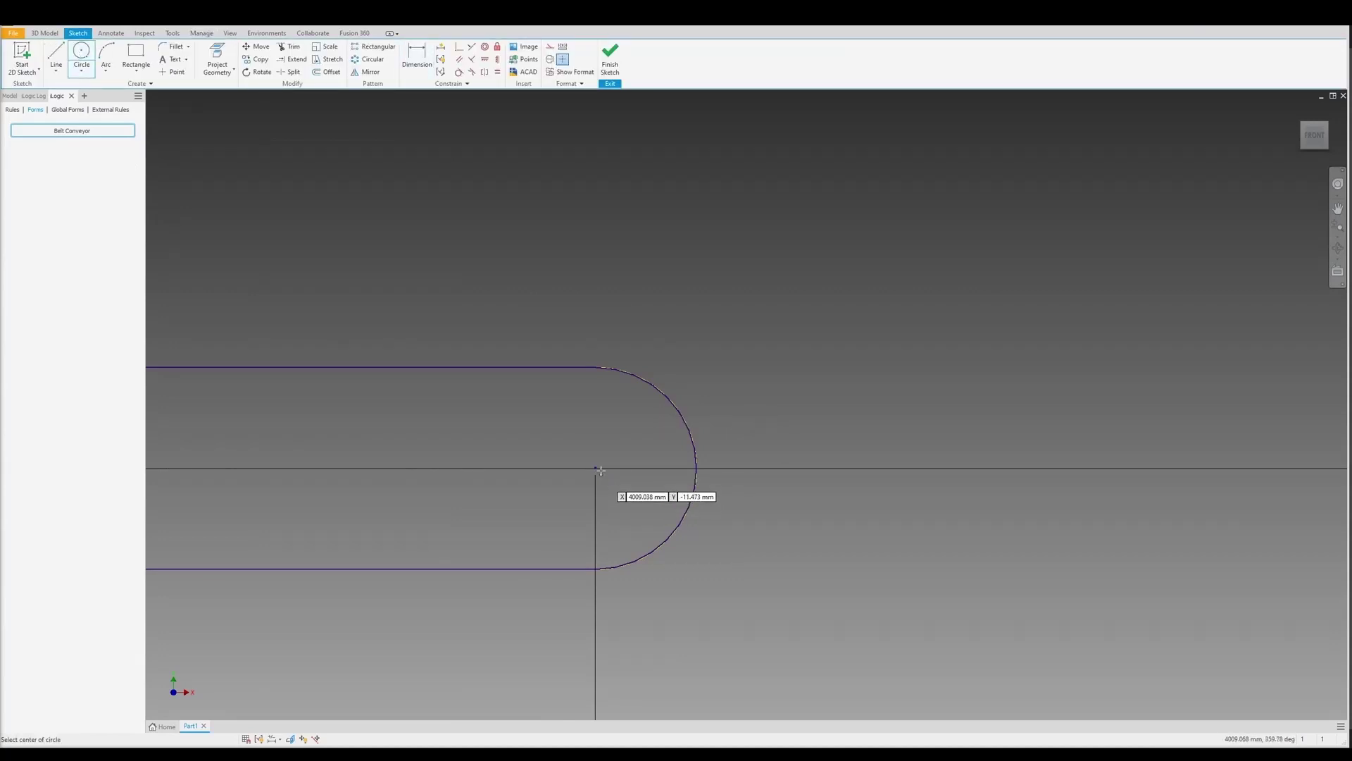
pyautogui.click(595, 468)
pyautogui.click(674, 417)
pyautogui.press('d')
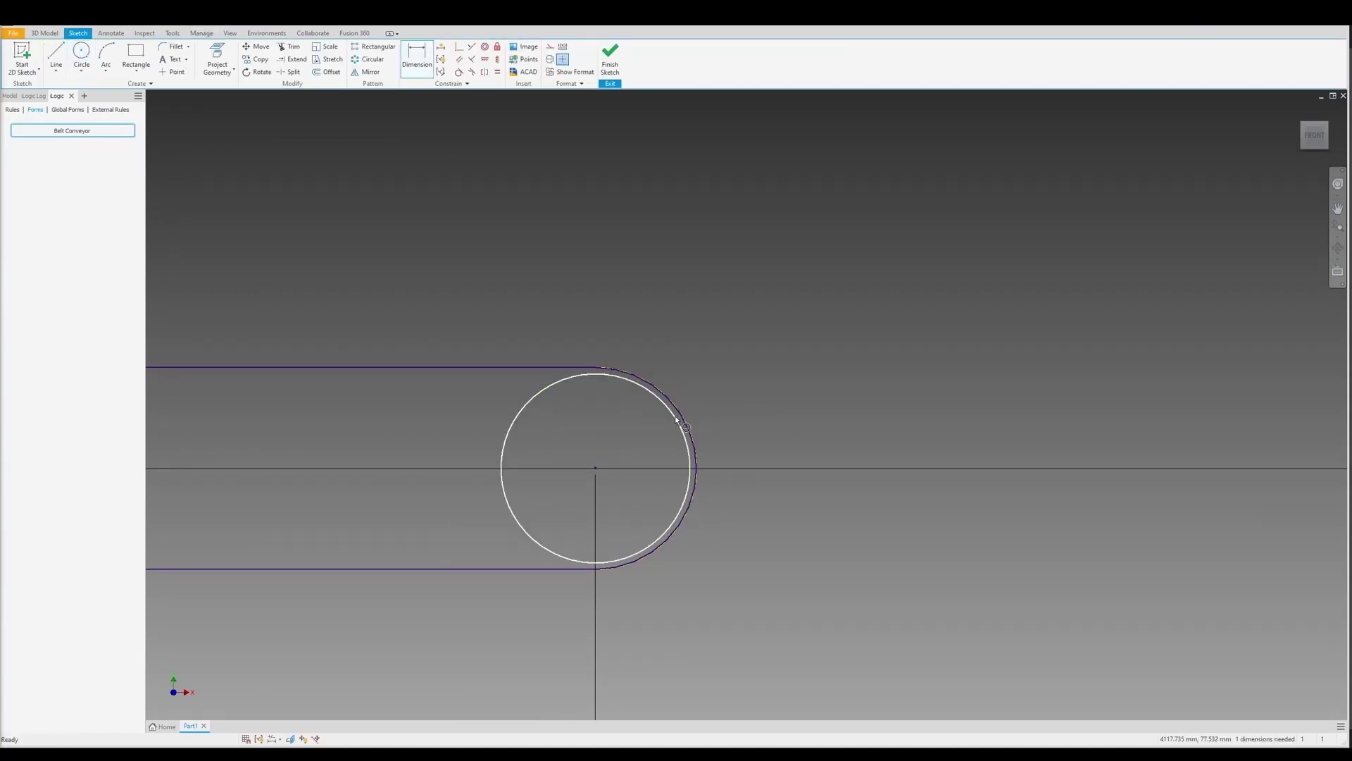
pyautogui.click(674, 417)
pyautogui.click(680, 411)
pyautogui.click(713, 383)
pyautogui.click(737, 419)
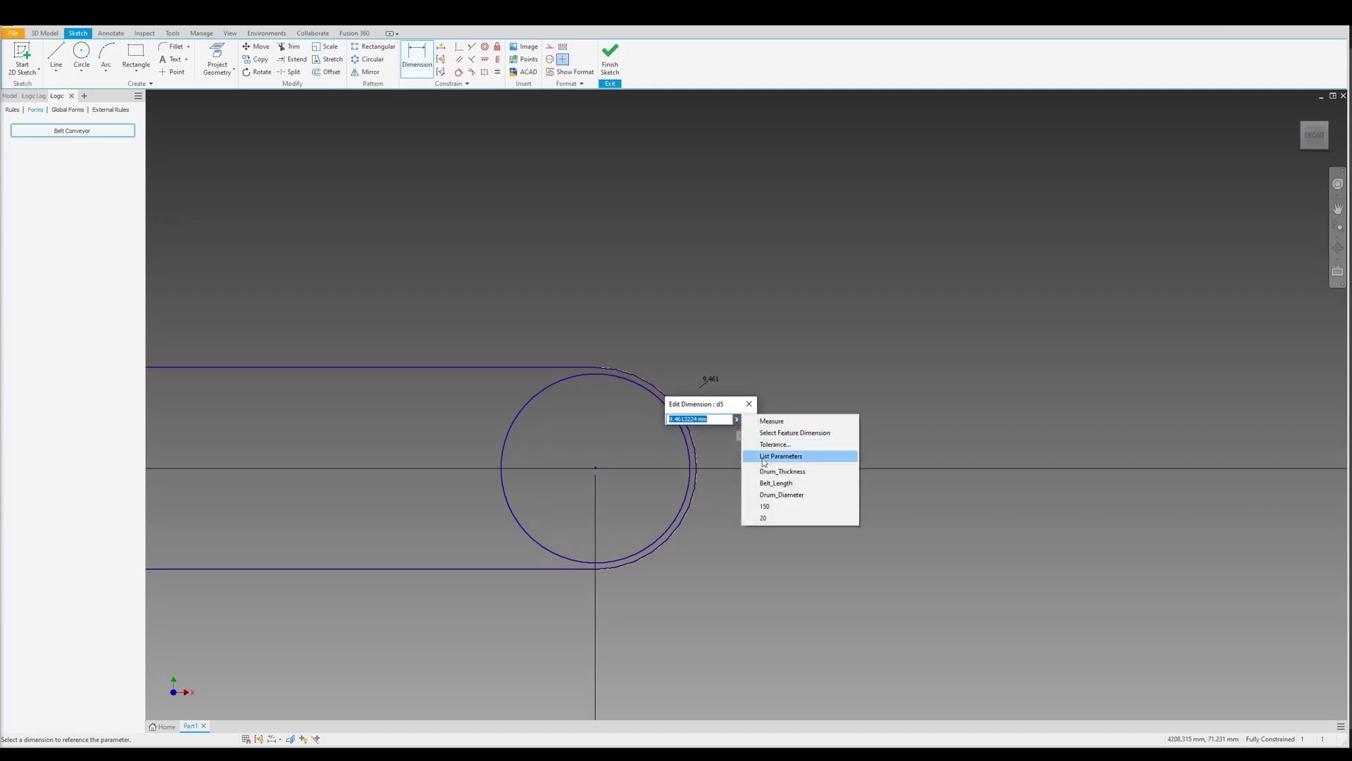
pyautogui.click(800, 471)
pyautogui.click(751, 419)
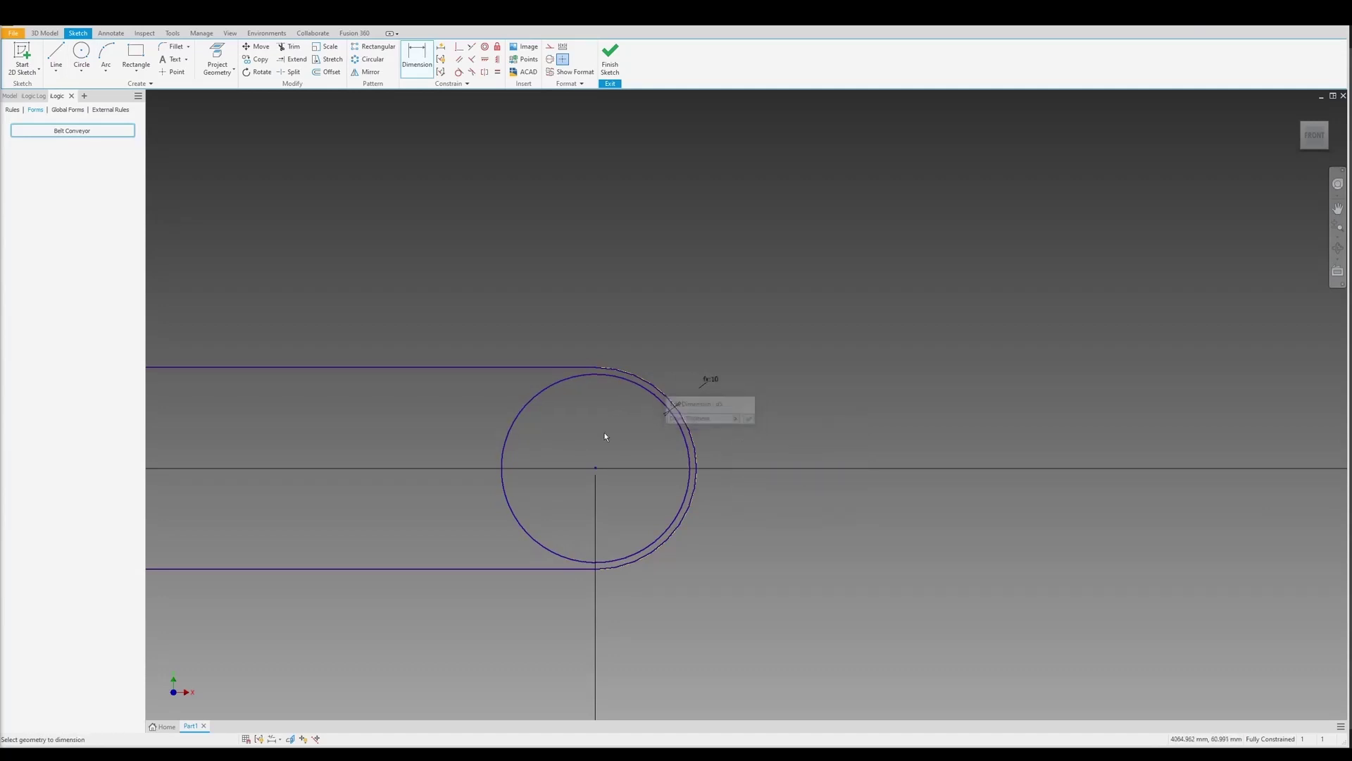
pyautogui.scroll(-3, 591, 451)
pyautogui.moveTo(551, 473); pyautogui.dragTo(674, 455, button='middle')
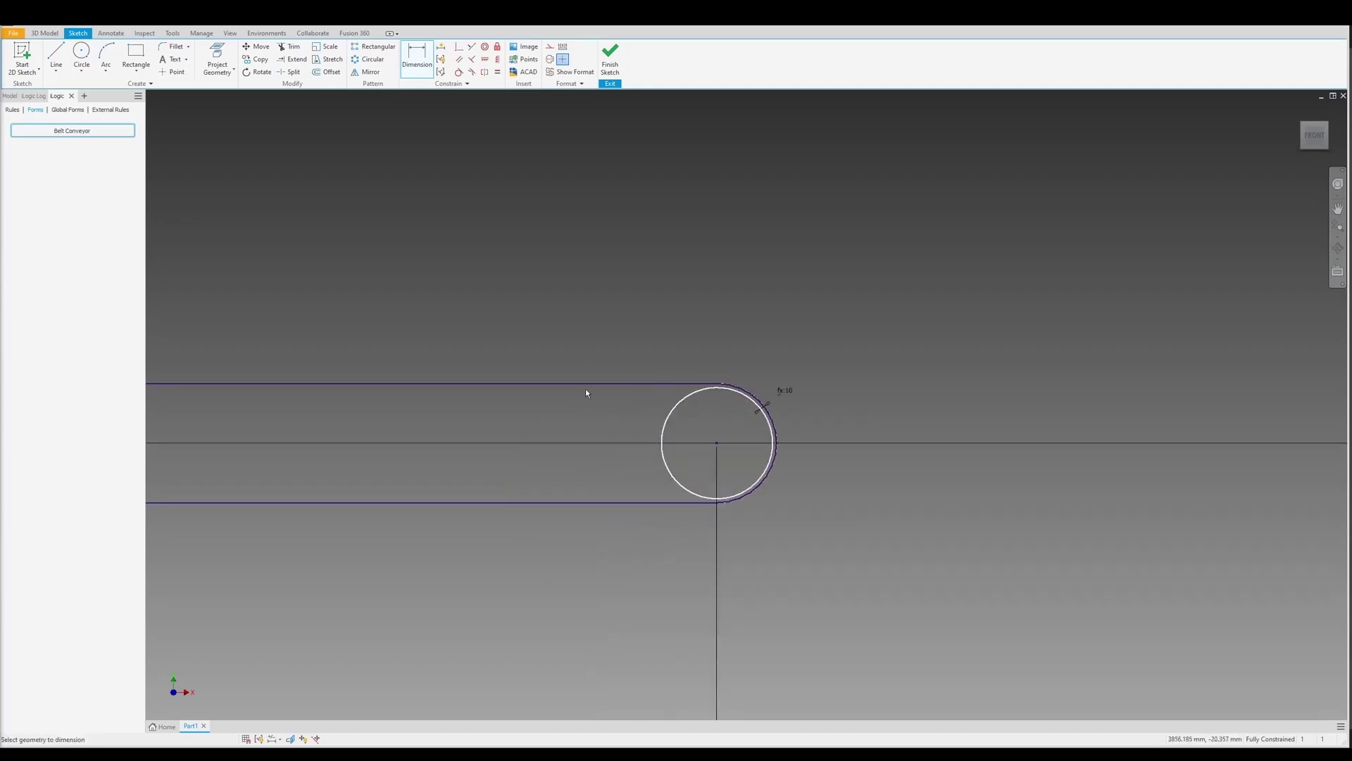
# - Draw a full circle on the right drum's outer arc
pyautogui.click(82, 54)
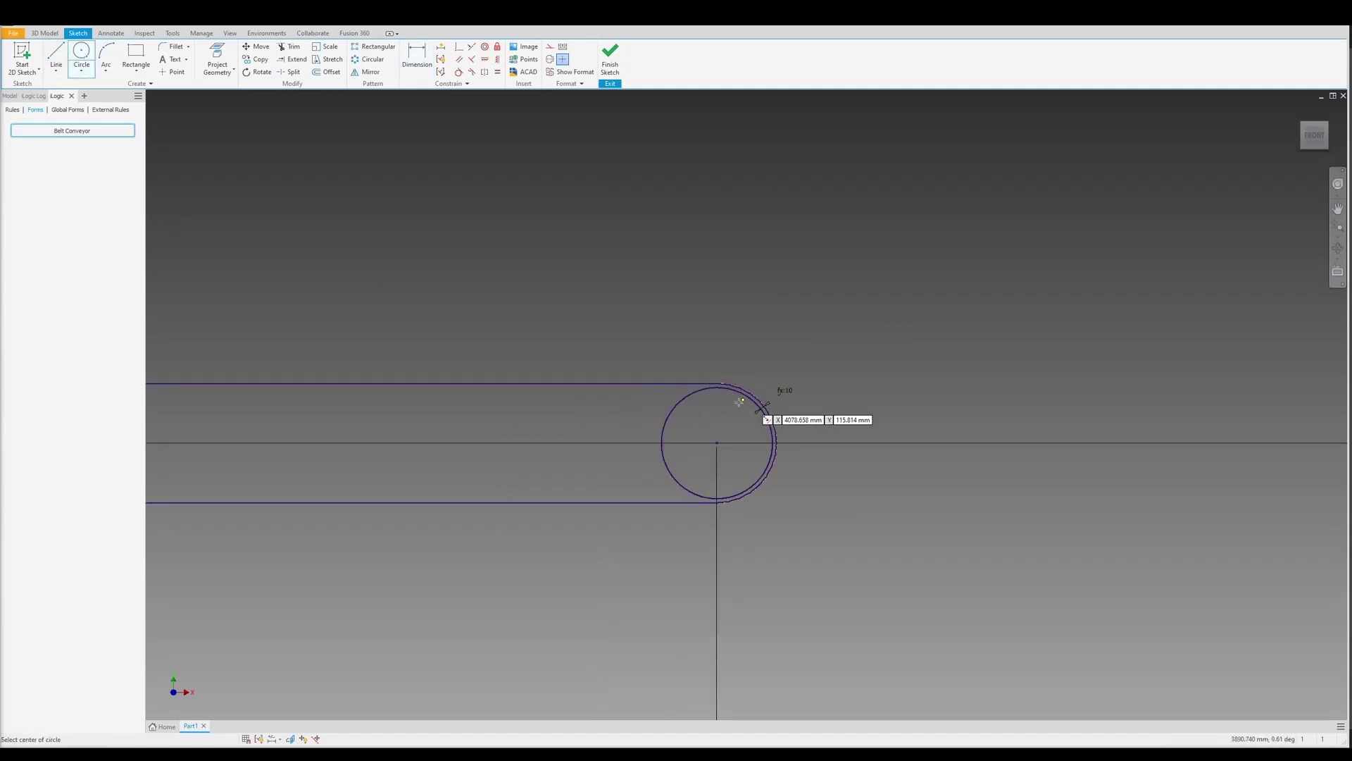
pyautogui.click(717, 439)
pyautogui.scroll(-2, 715, 406)
pyautogui.click(720, 364)
pyautogui.press('Escape')
pyautogui.scroll(5, 688, 461)
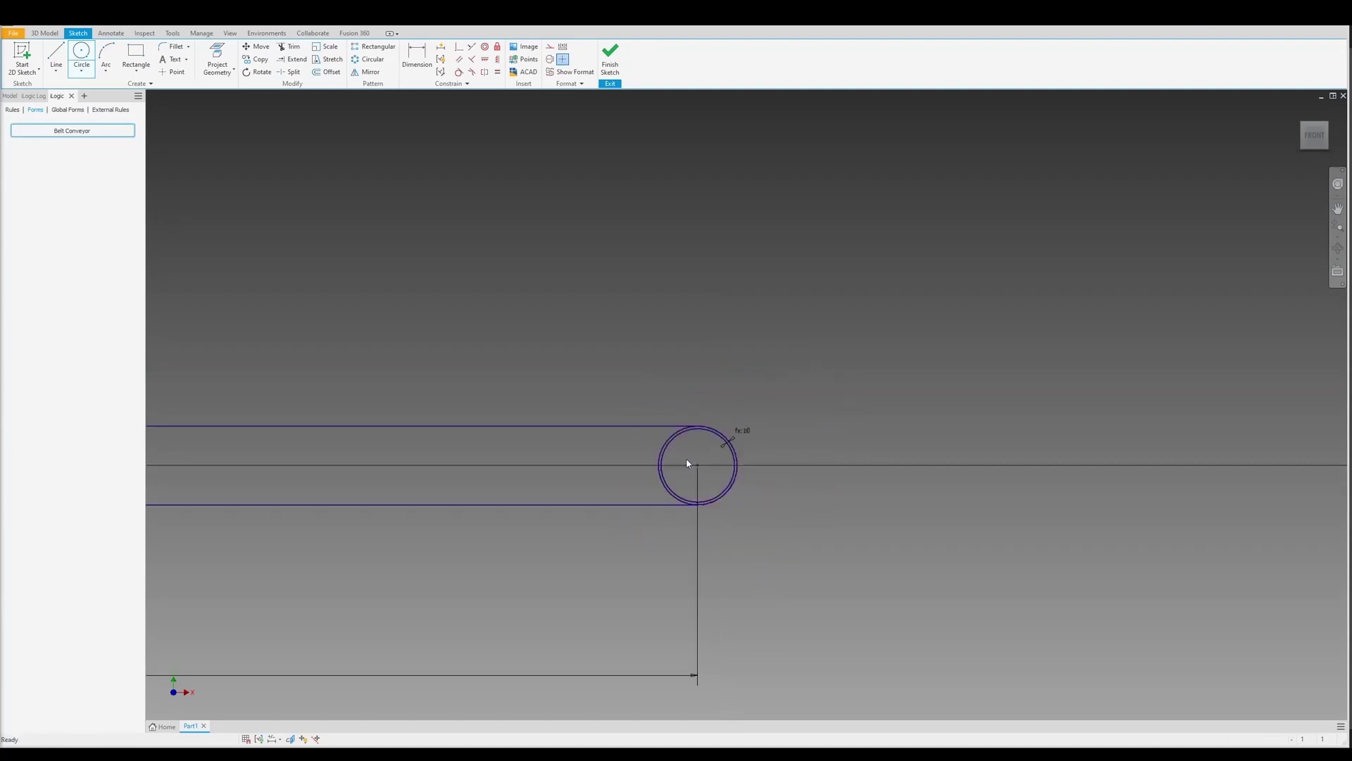
# - Draw a 300 mm circle on the left drum's outer arc and finish the sketch
pyautogui.moveTo(233, 469); pyautogui.dragTo(560, 451, button='middle')
pyautogui.scroll(-3, 600, 457)
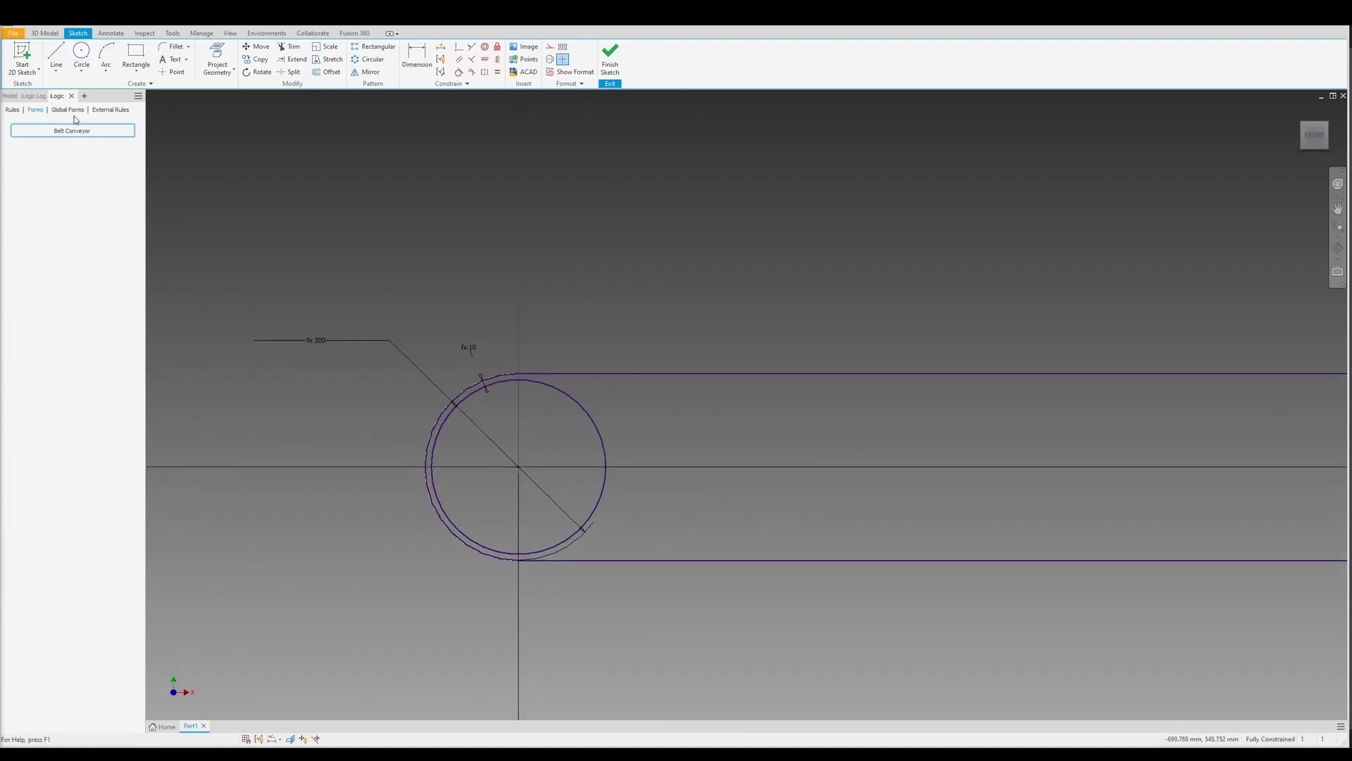
pyautogui.click(82, 55)
pyautogui.click(519, 466)
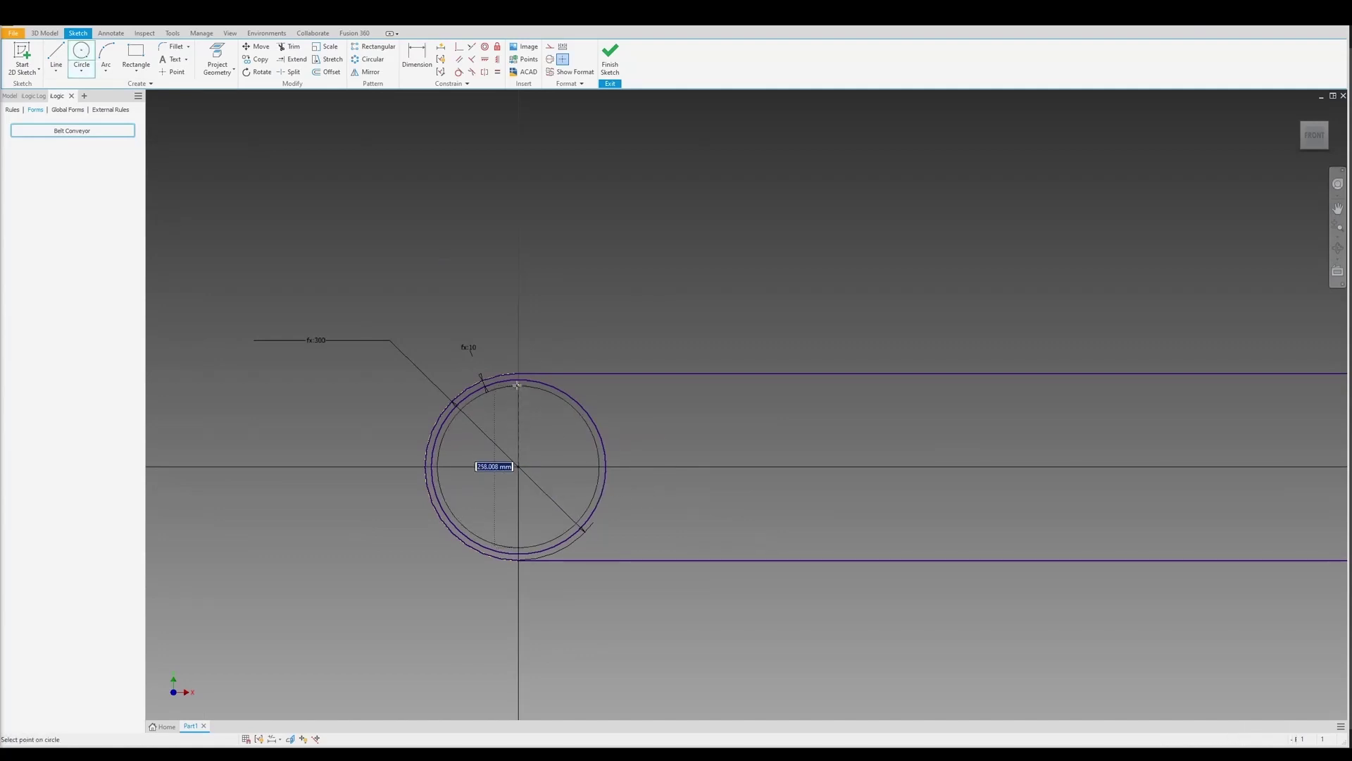
pyautogui.click(519, 374)
pyautogui.press('Escape')
pyautogui.scroll(4, 456, 461)
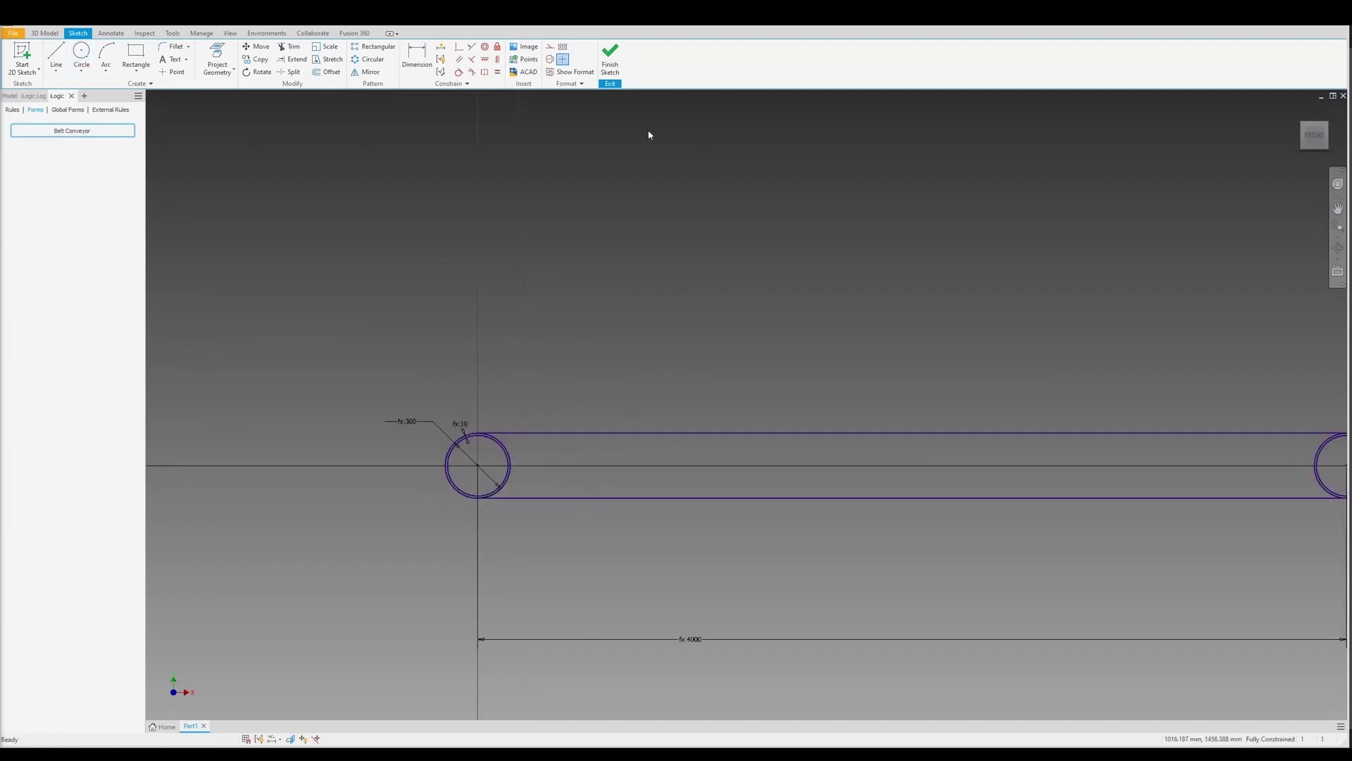
pyautogui.click(611, 58)
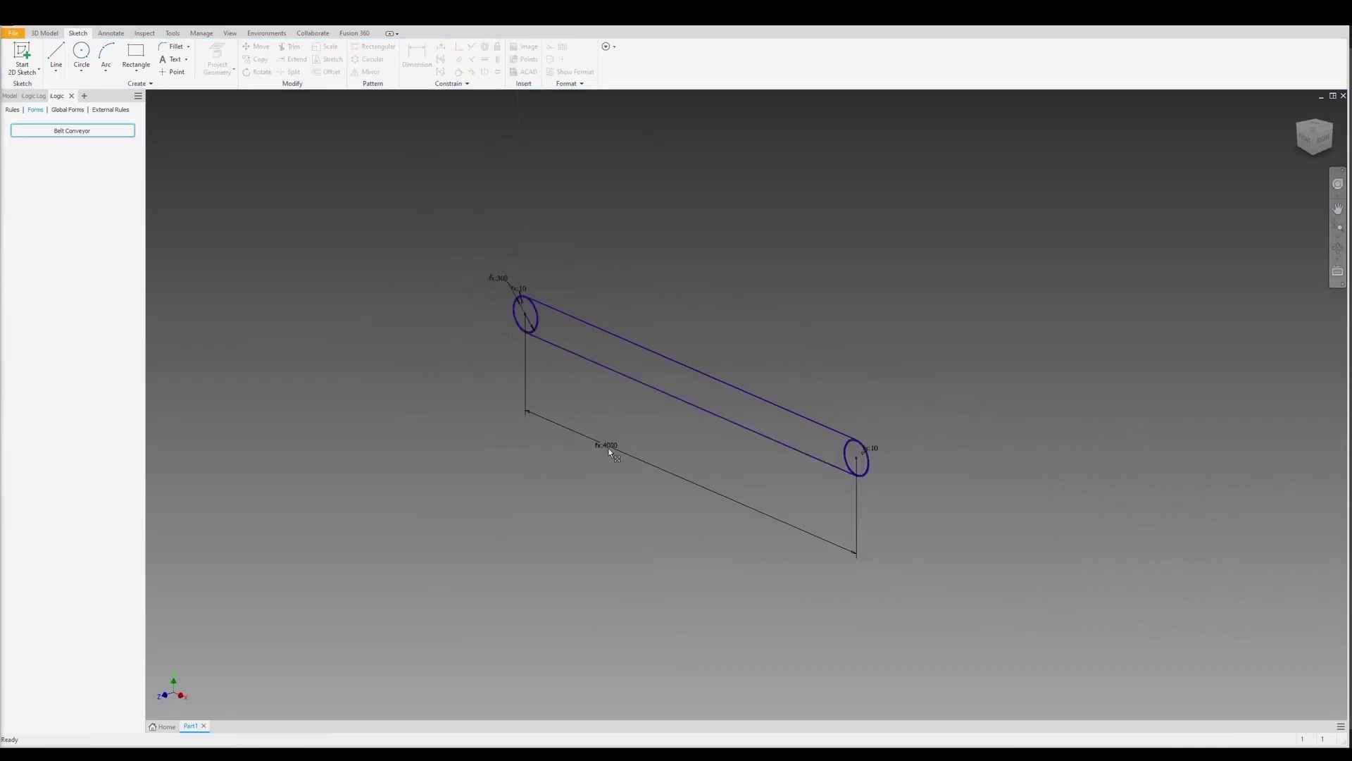
# - Turn the view to an angled 3D orientation and add a numeric user parameter named Drum_Width
pyautogui.click(1299, 134)
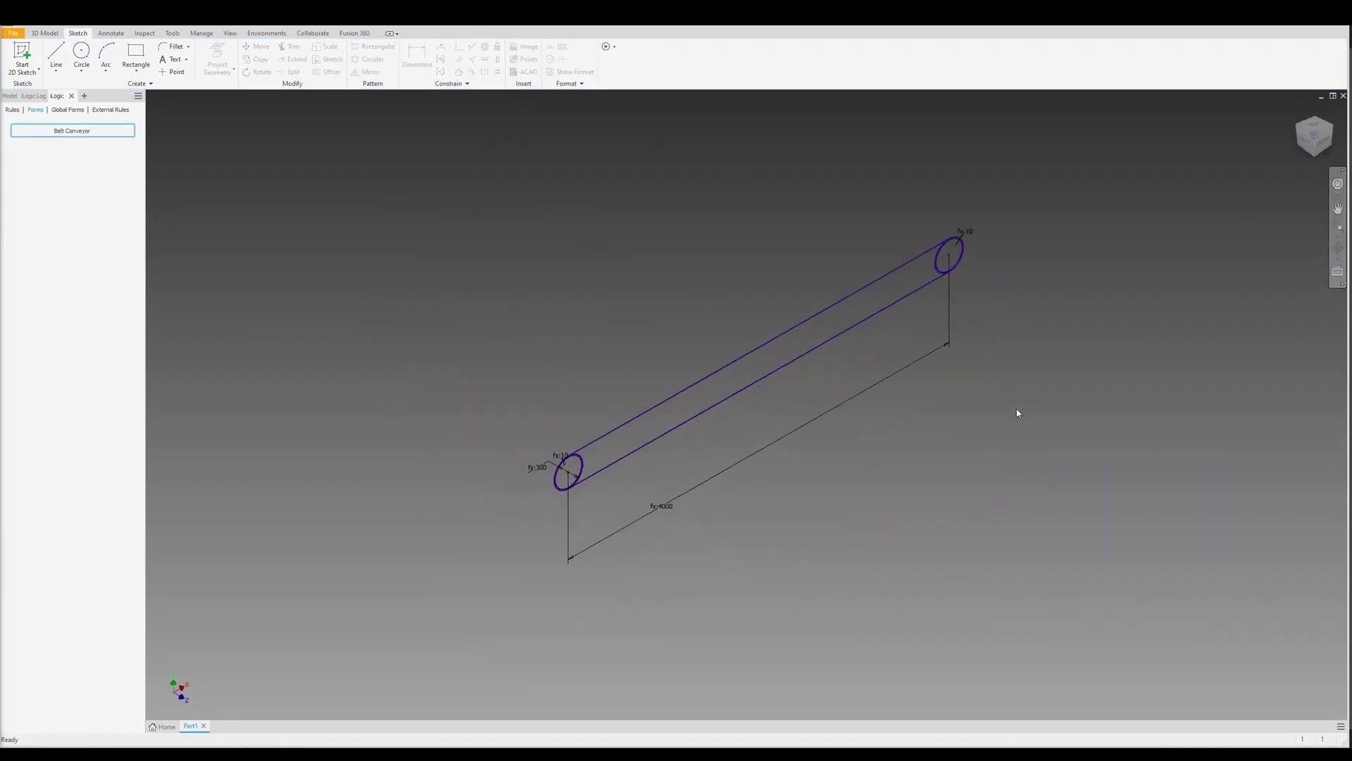
pyautogui.click(201, 33)
pyautogui.click(111, 56)
pyautogui.click(389, 416)
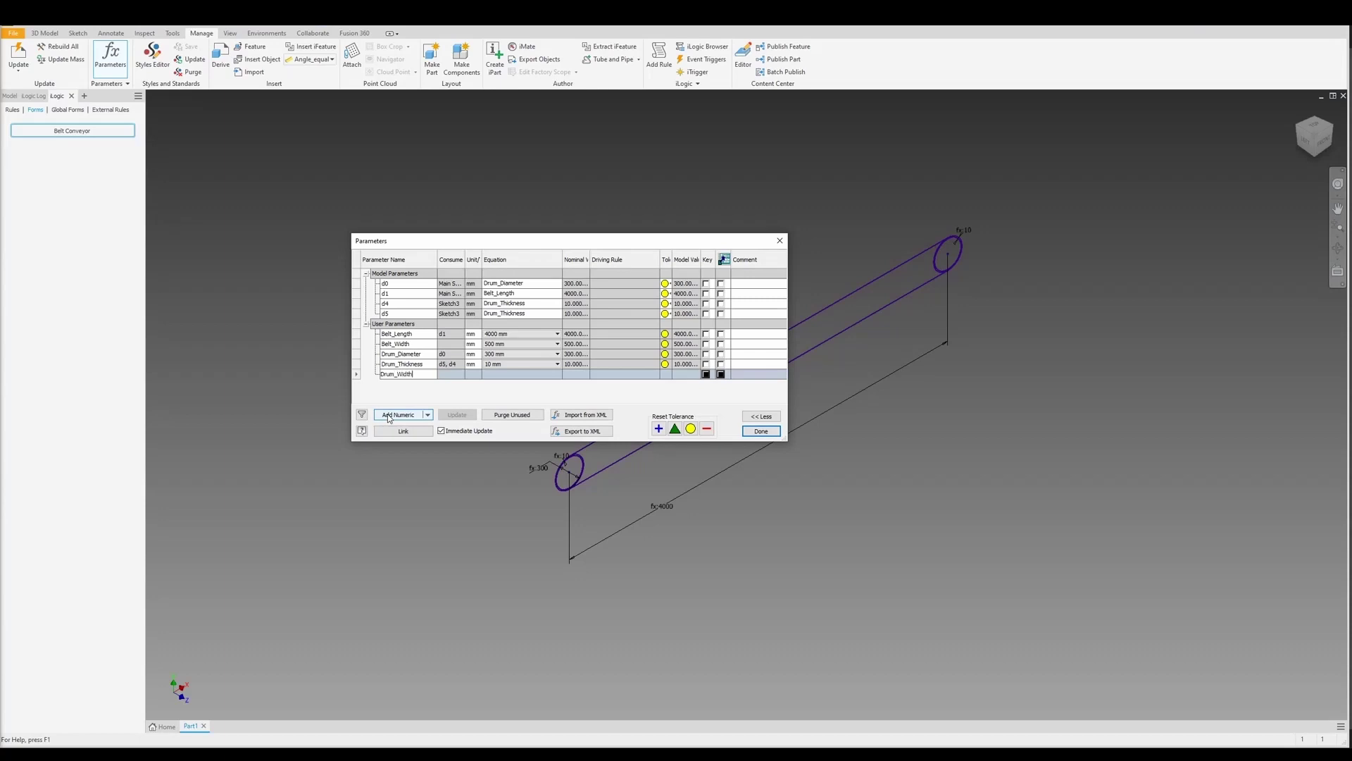
pyautogui.press('Return')
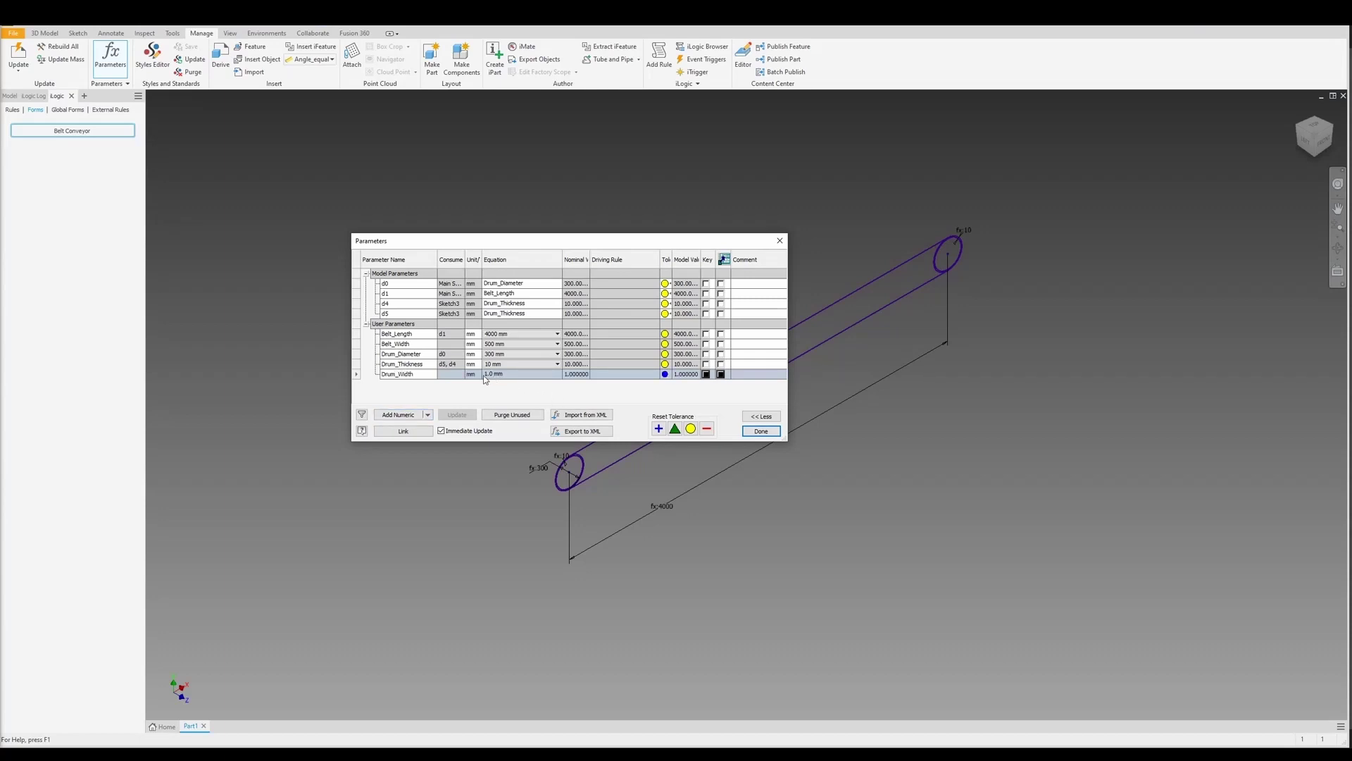
# - Make Drum_Width a multi-value parameter and remove the default 1.0 mm entry
pyautogui.rightClick(488, 374)
pyautogui.click(470, 379)
pyautogui.click(512, 376)
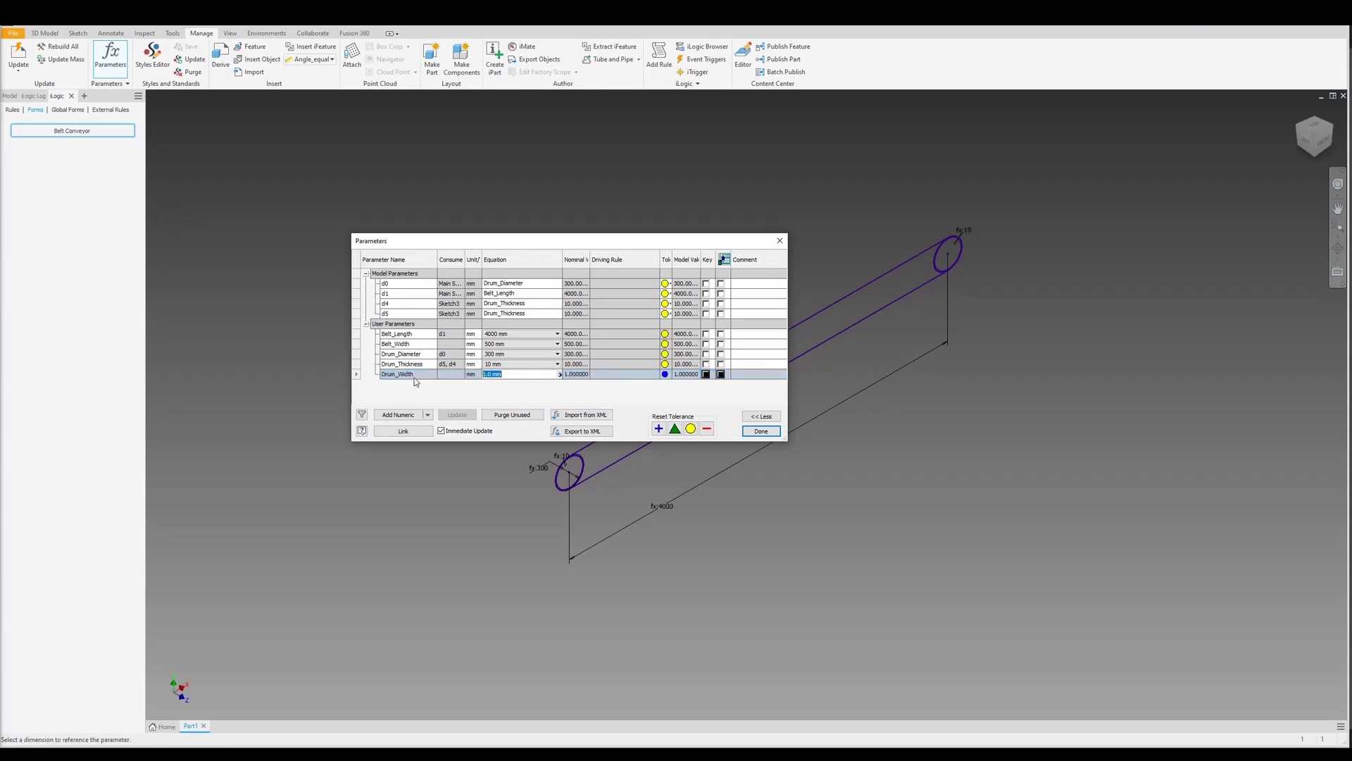
pyautogui.rightClick(504, 374)
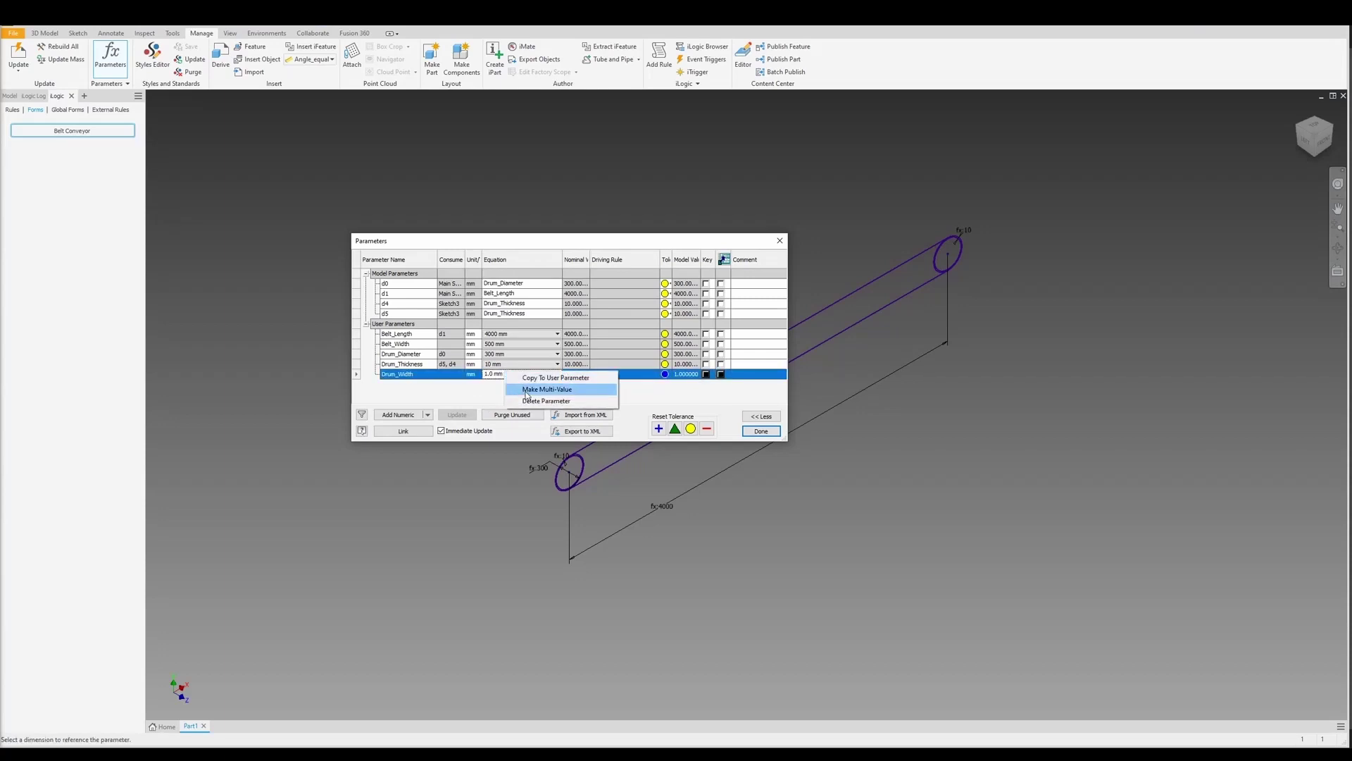
pyautogui.click(550, 387)
pyautogui.click(622, 389)
pyautogui.click(753, 377)
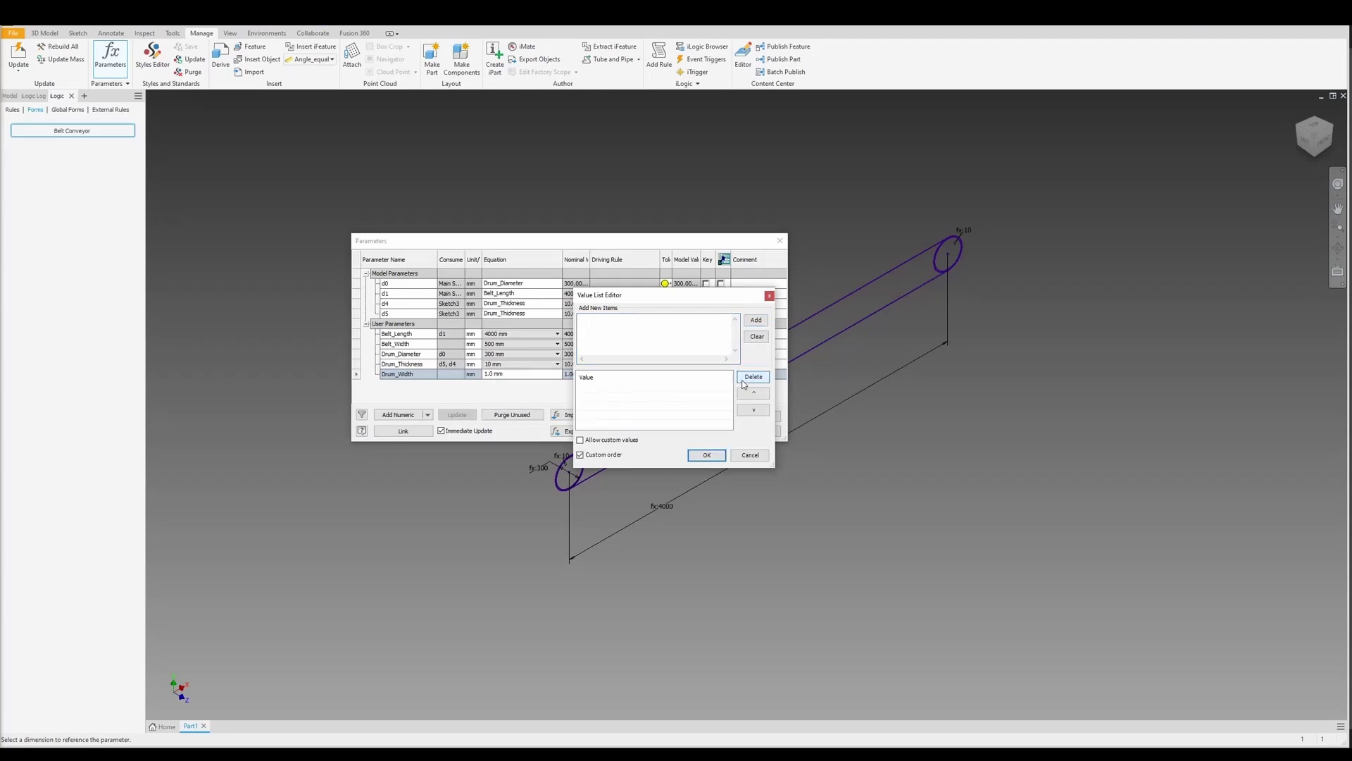
# - Add 550 and 700 to the Drum_Width value list, confirm, and close the parameters
pyautogui.click(620, 327)
pyautogui.write('550')
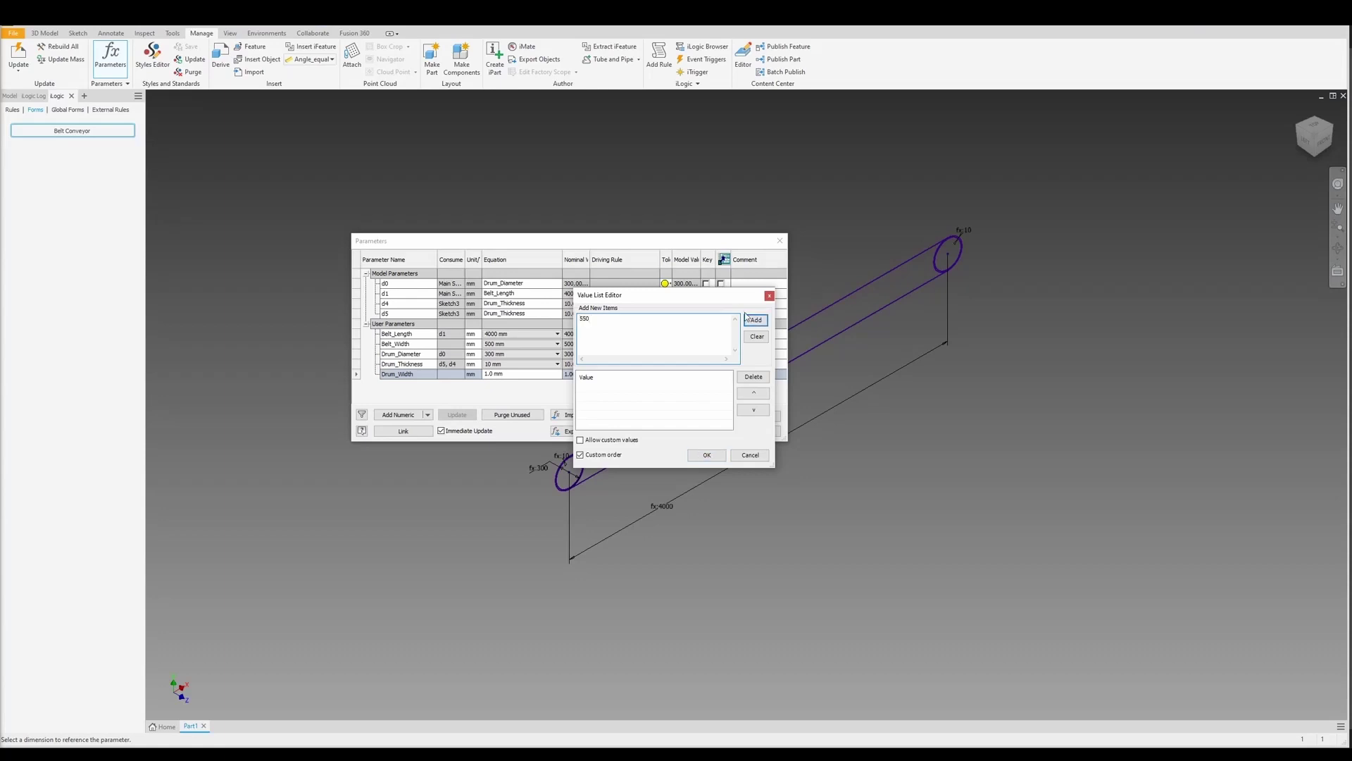
pyautogui.click(754, 319)
pyautogui.write('700')
pyautogui.click(756, 319)
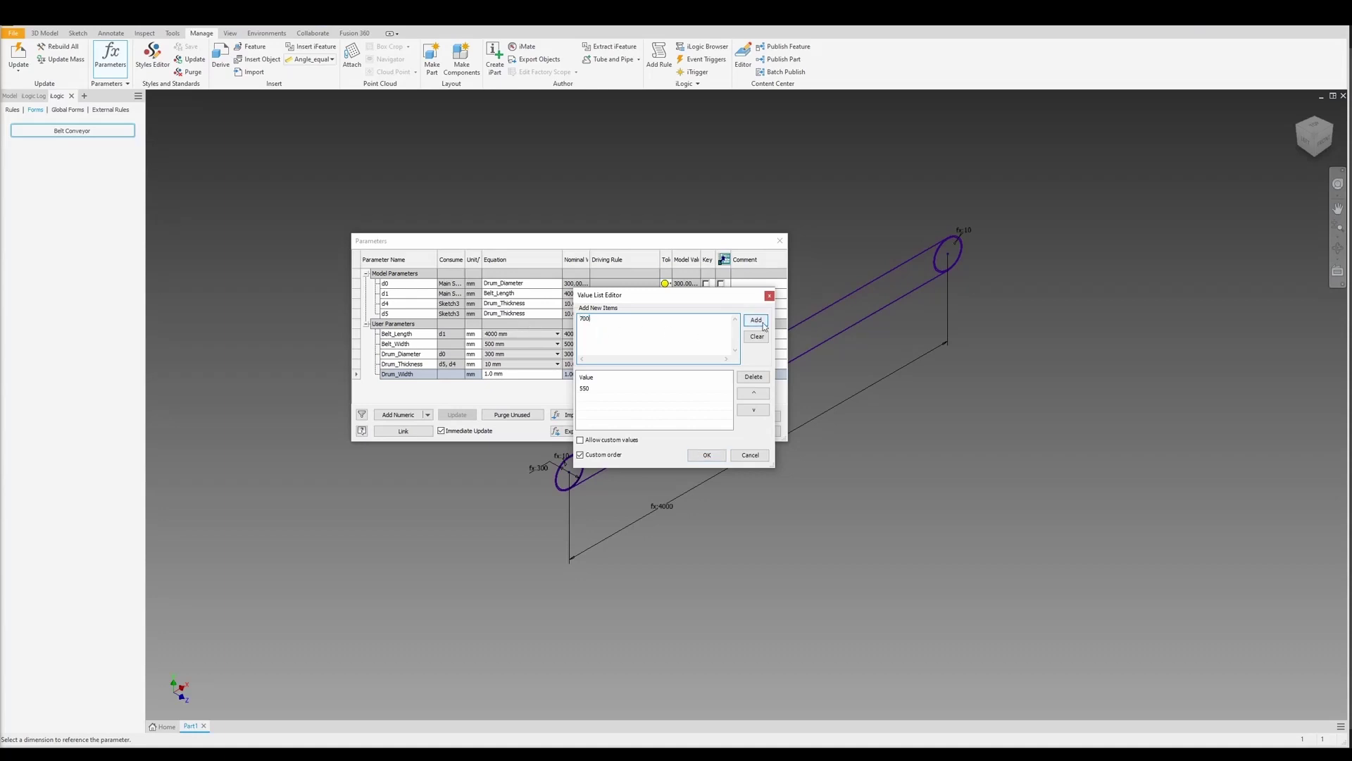
pyautogui.click(707, 455)
pyautogui.click(762, 431)
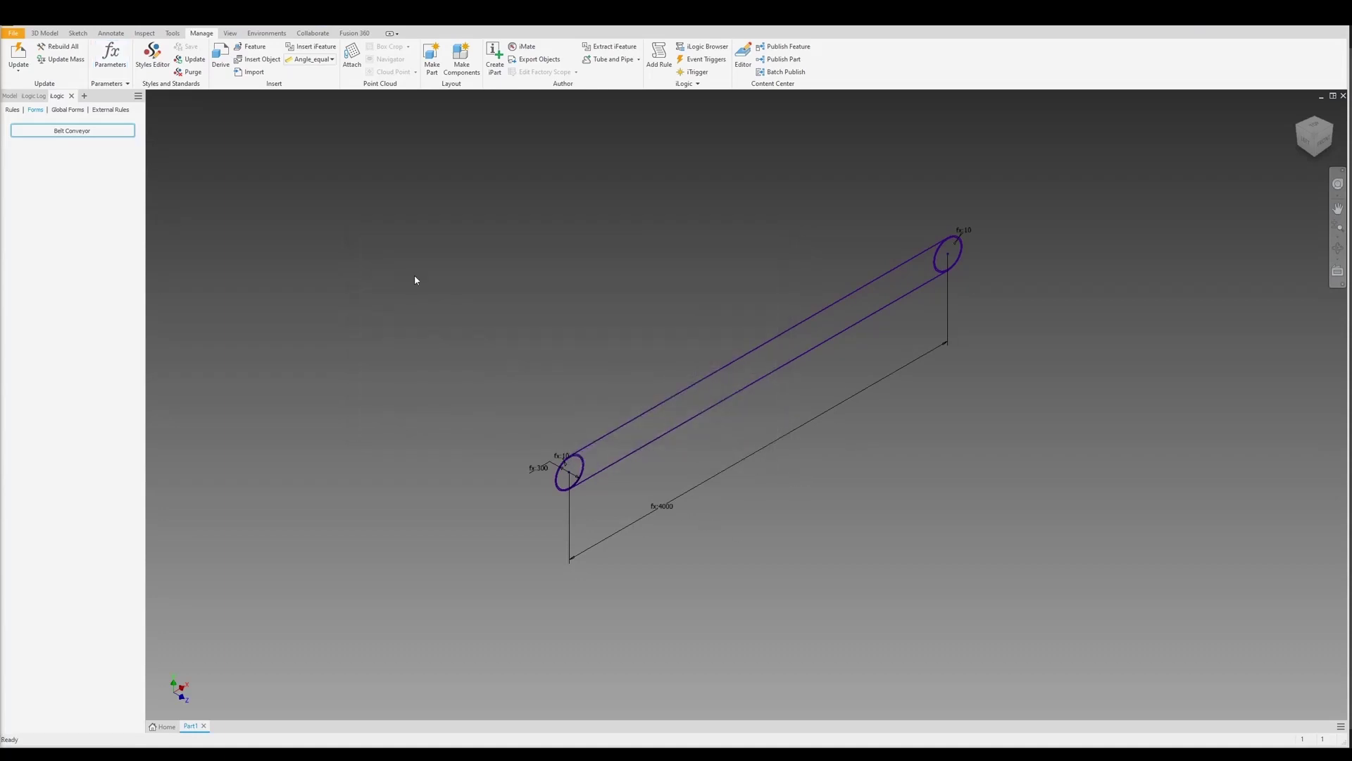
# - Start an extrusion and pick the near drum ring as the profile
pyautogui.click(45, 33)
pyautogui.click(57, 56)
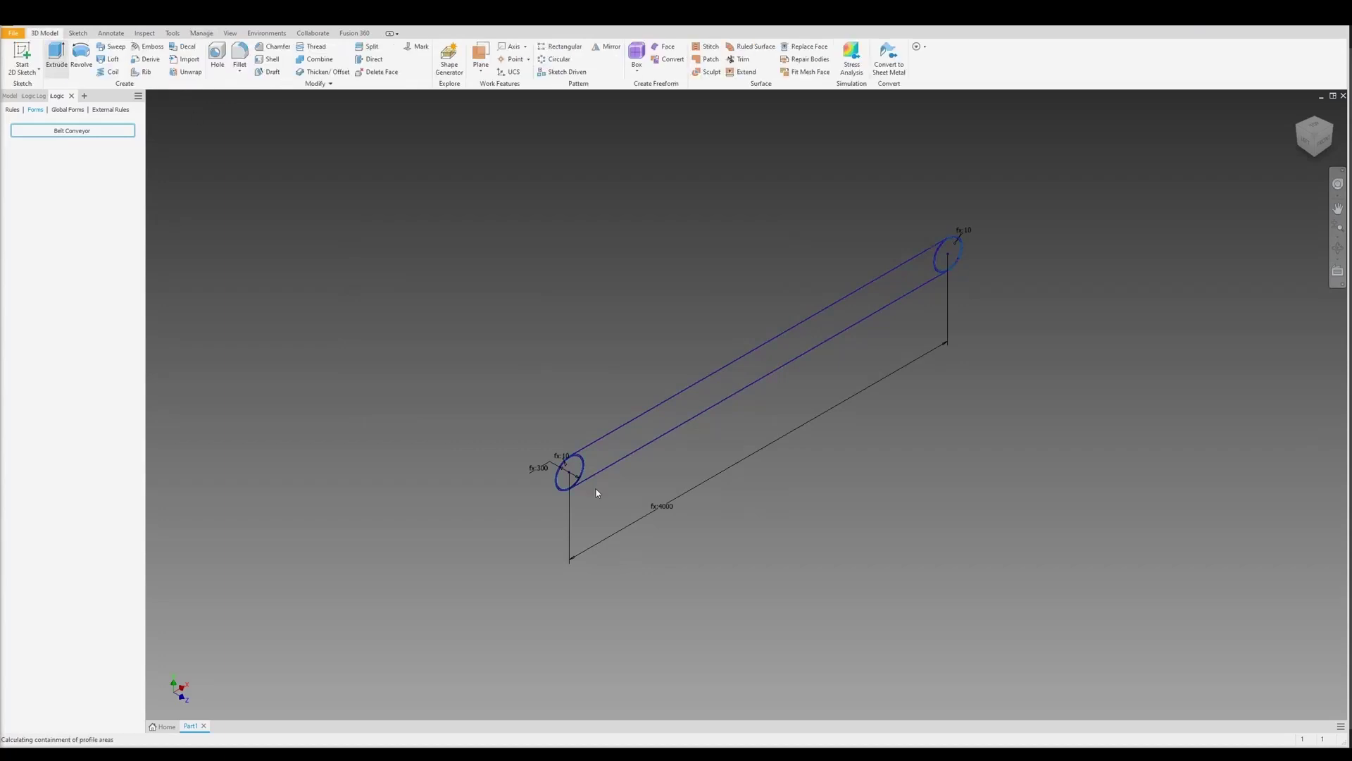
pyautogui.scroll(4, 592, 479)
pyautogui.scroll(5, 539, 340)
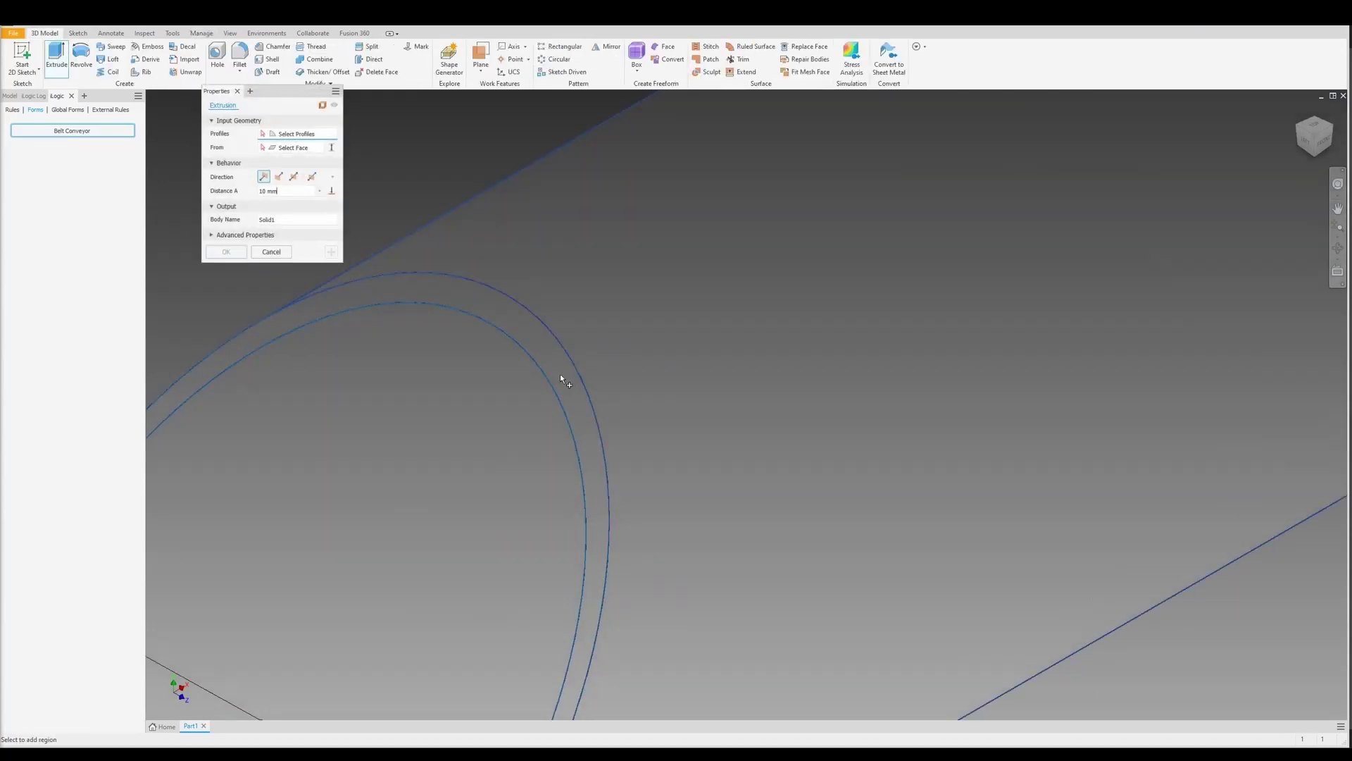
pyautogui.scroll(-3, 577, 377)
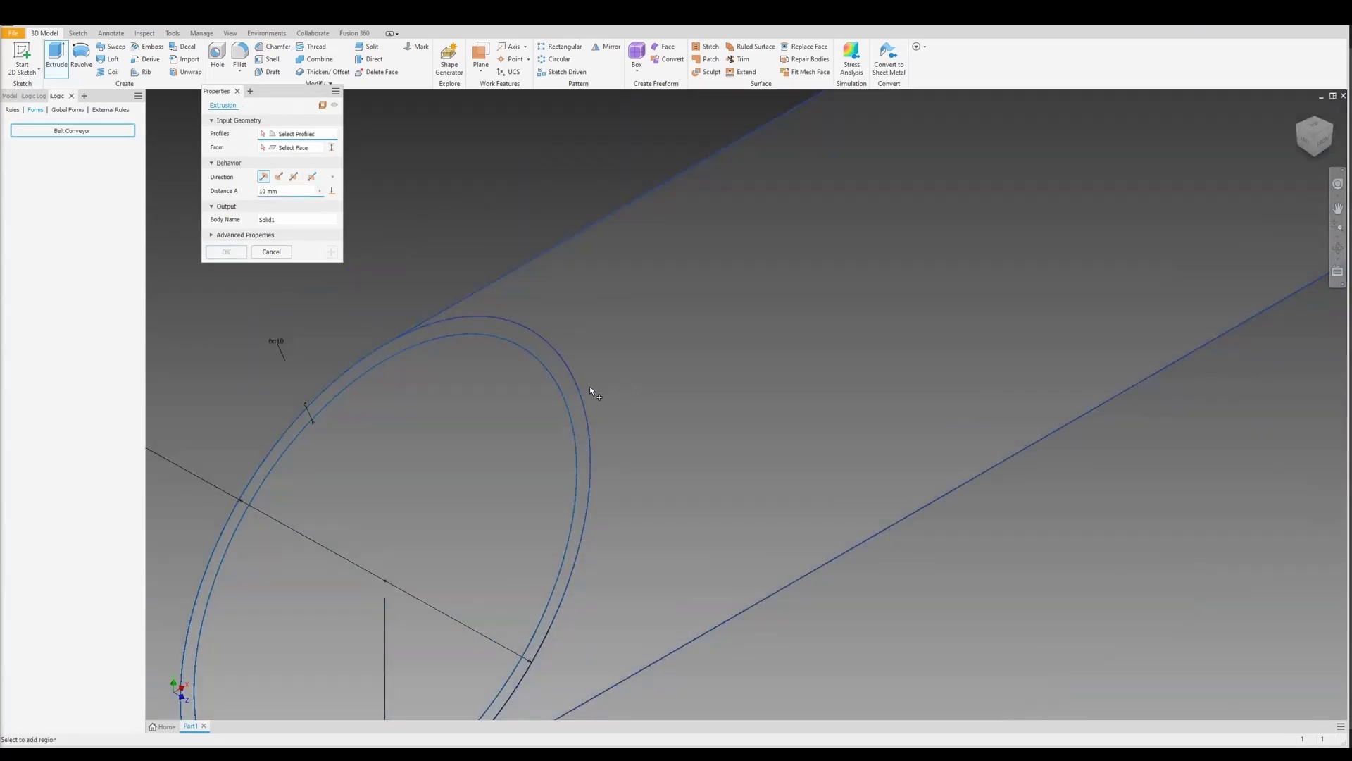
pyautogui.moveTo(572, 393)
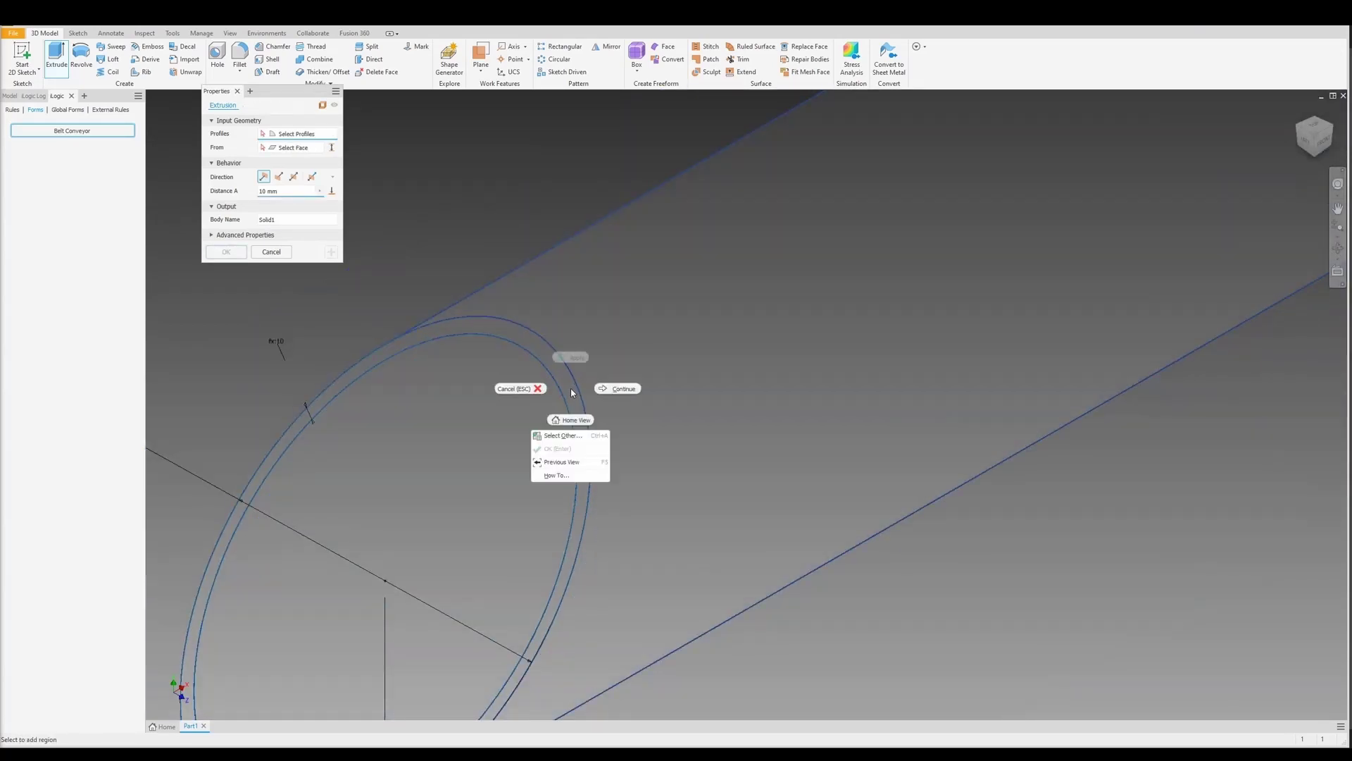
pyautogui.click(581, 438)
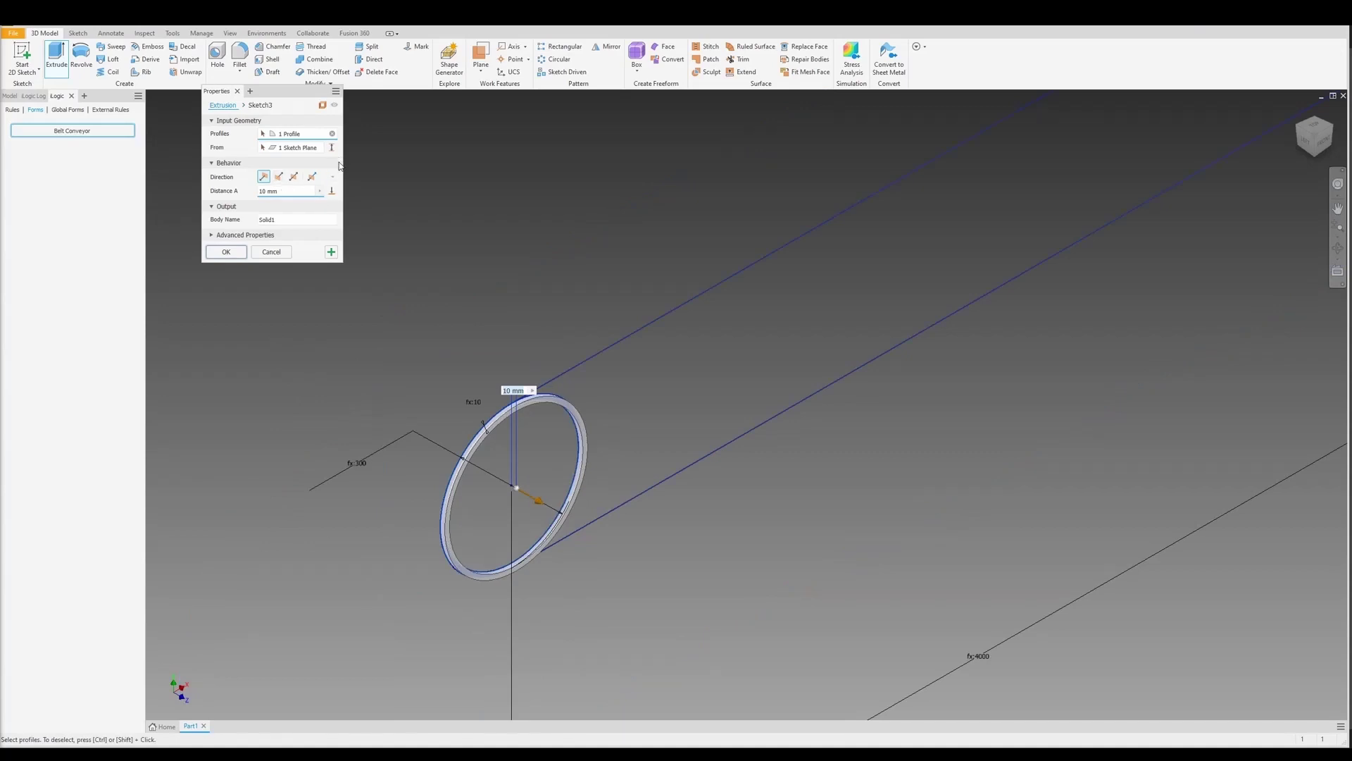
# - Set the extrusion distance to the Drum_Width parameter, extruding symmetrically
pyautogui.click(331, 190)
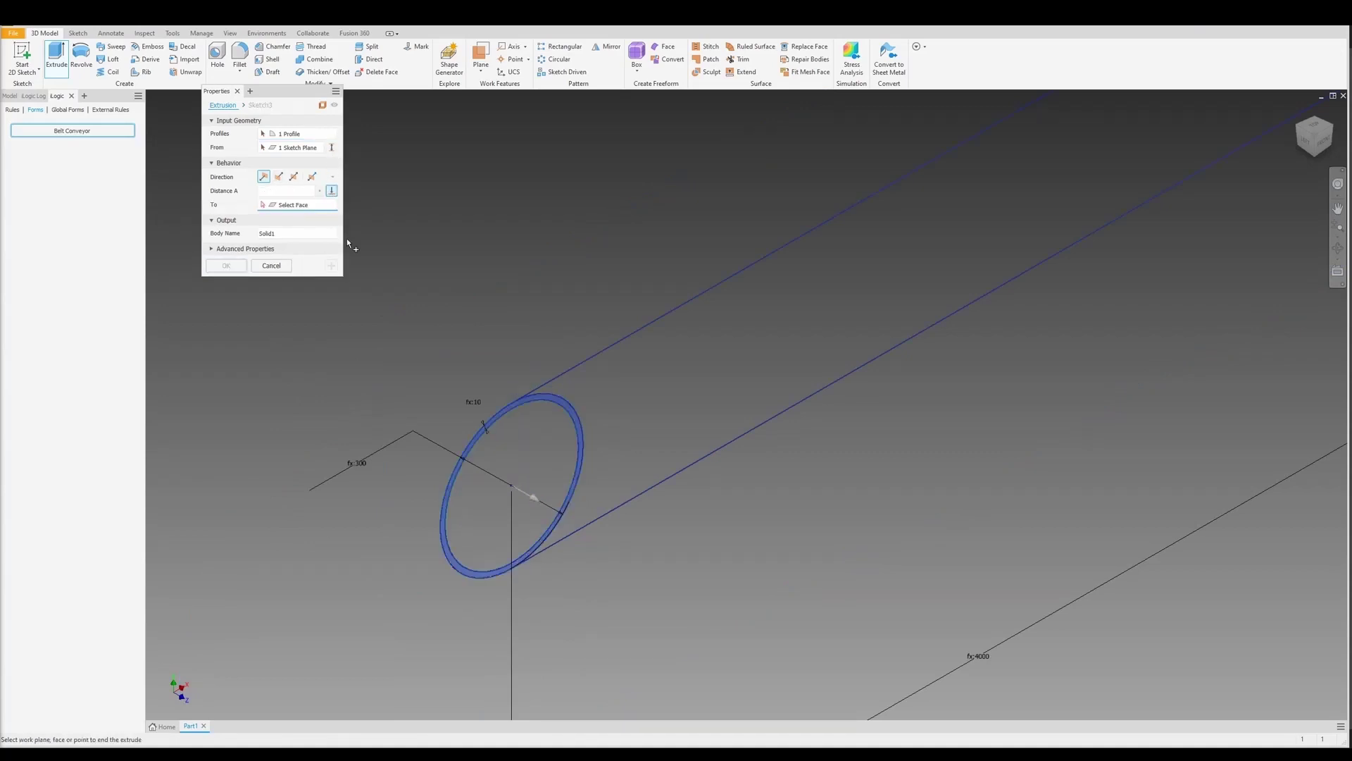
pyautogui.click(318, 189)
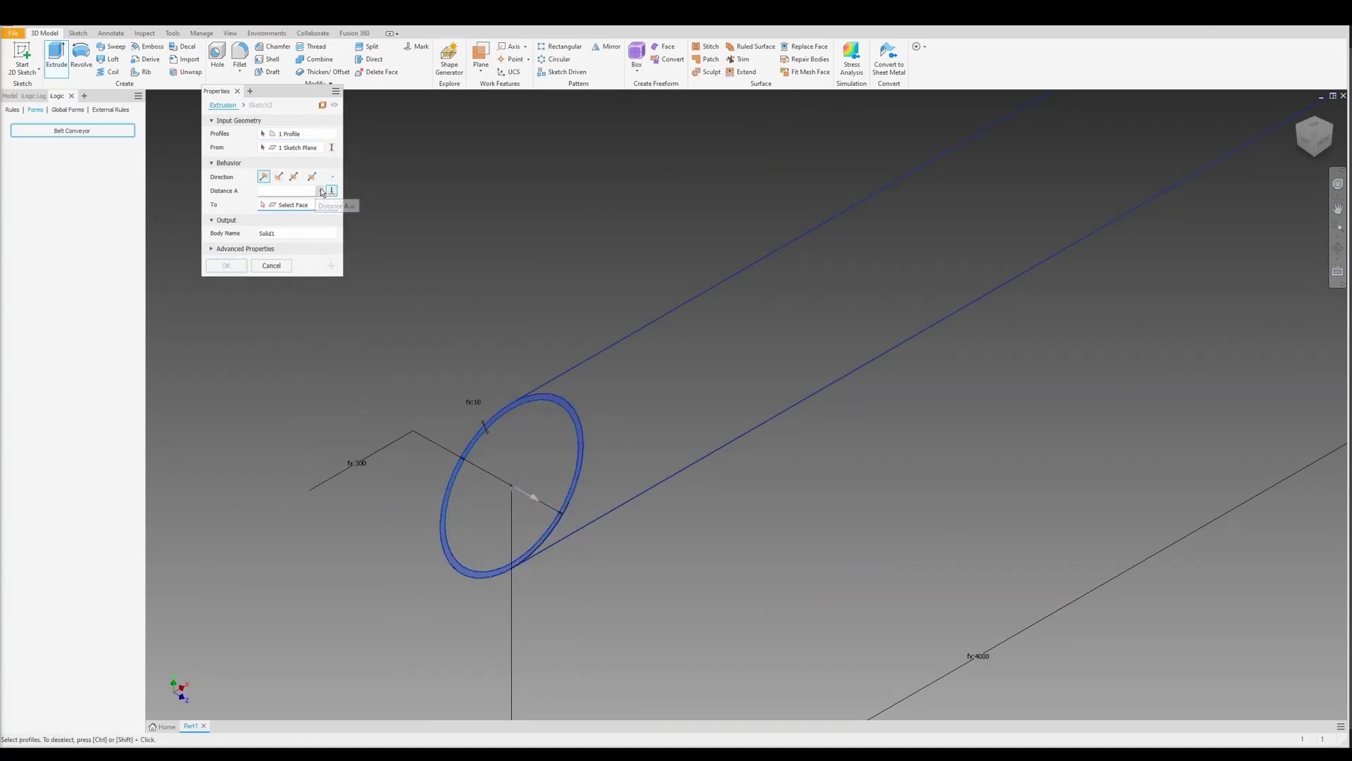
pyautogui.click(319, 191)
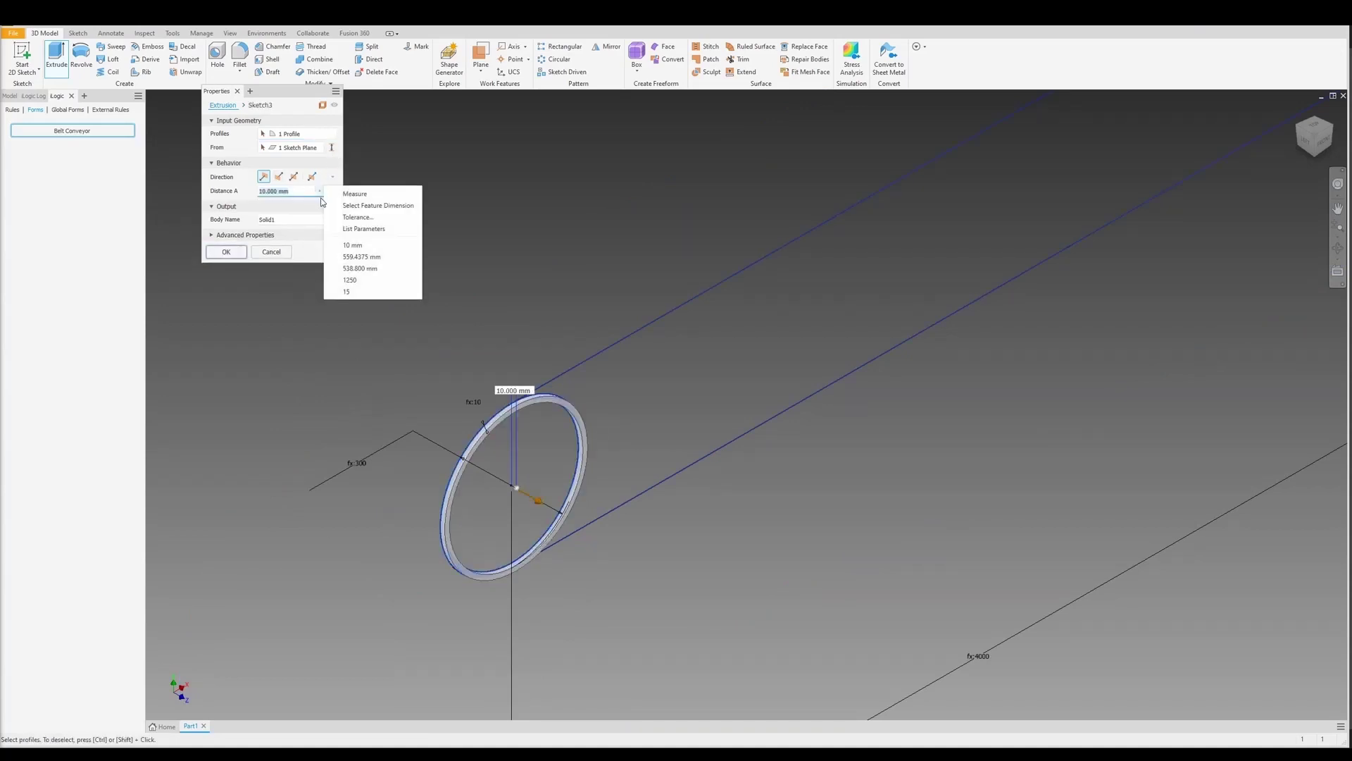
pyautogui.click(386, 229)
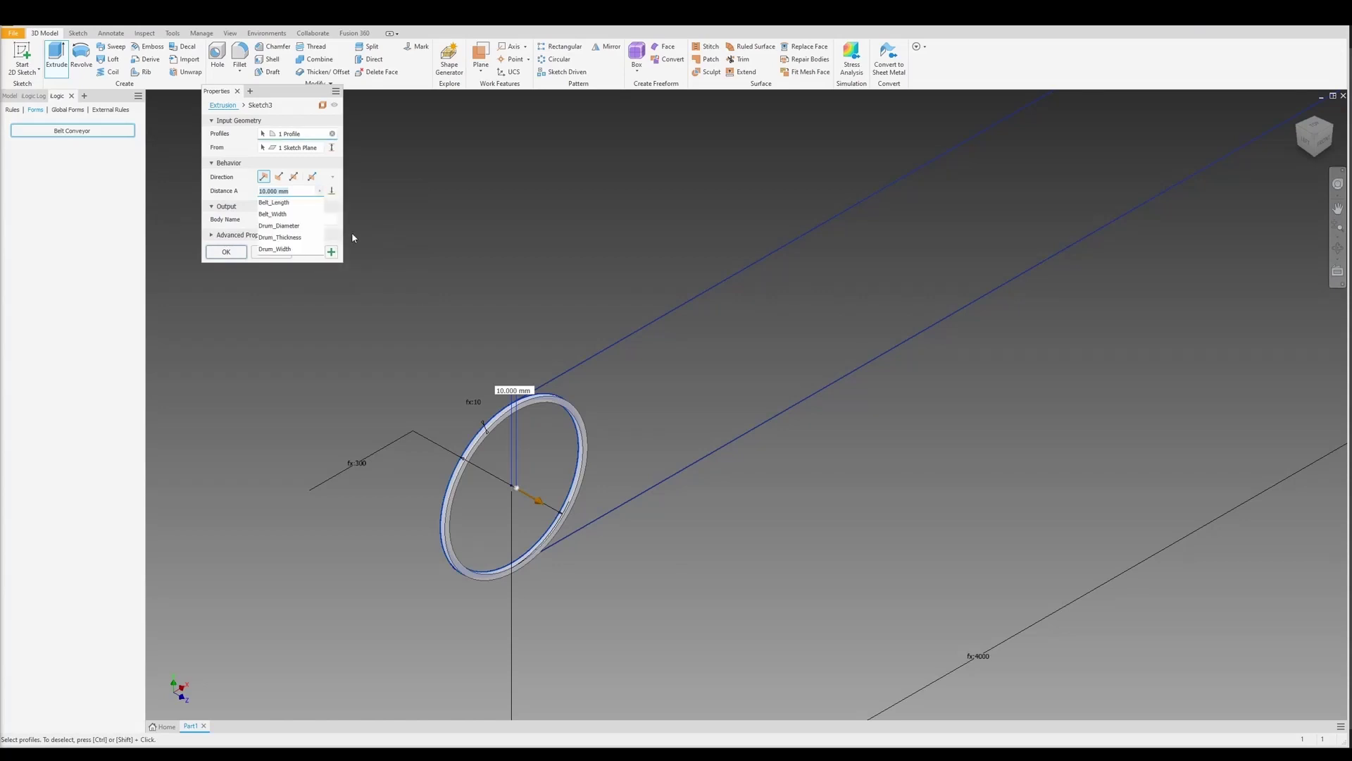
pyautogui.click(299, 248)
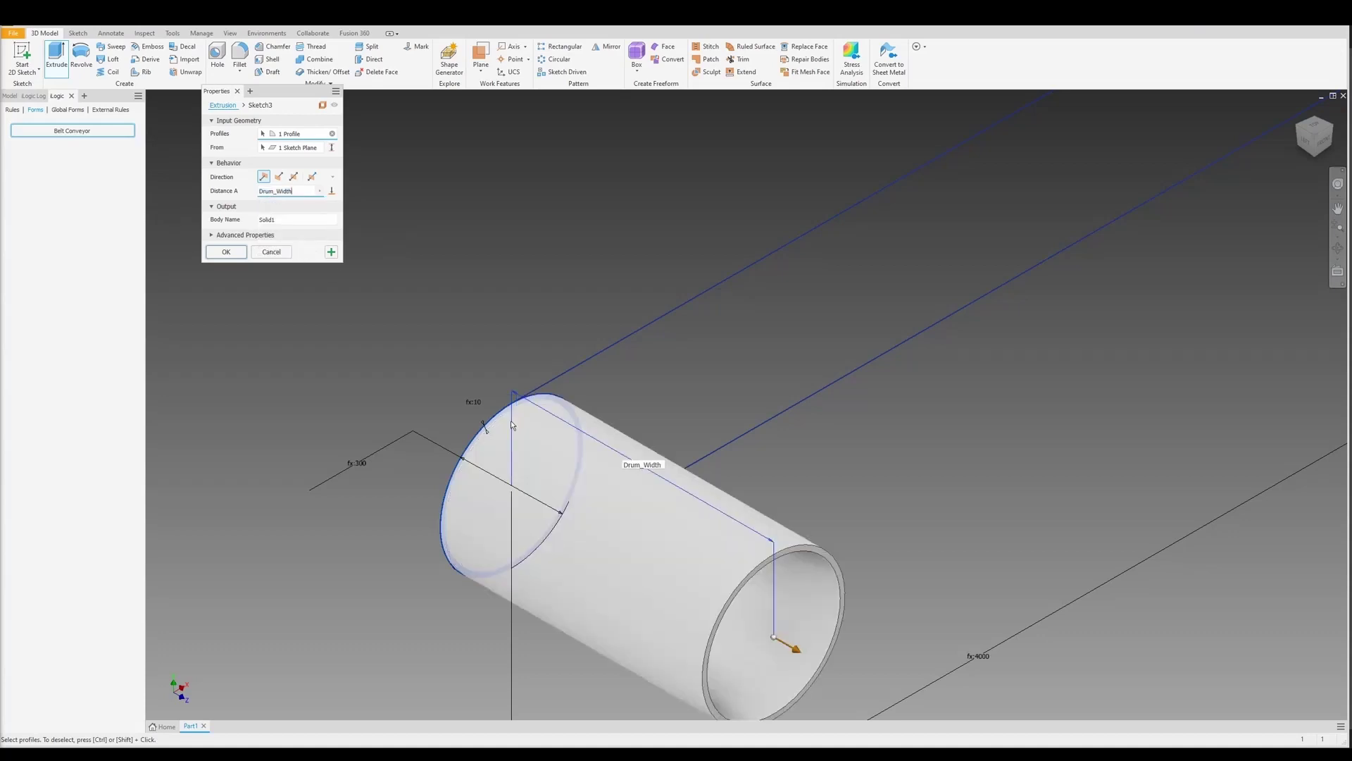
pyautogui.click(293, 178)
# - Add the far drum ring as a second profile and confirm the extrusion
pyautogui.scroll(-4, 474, 468)
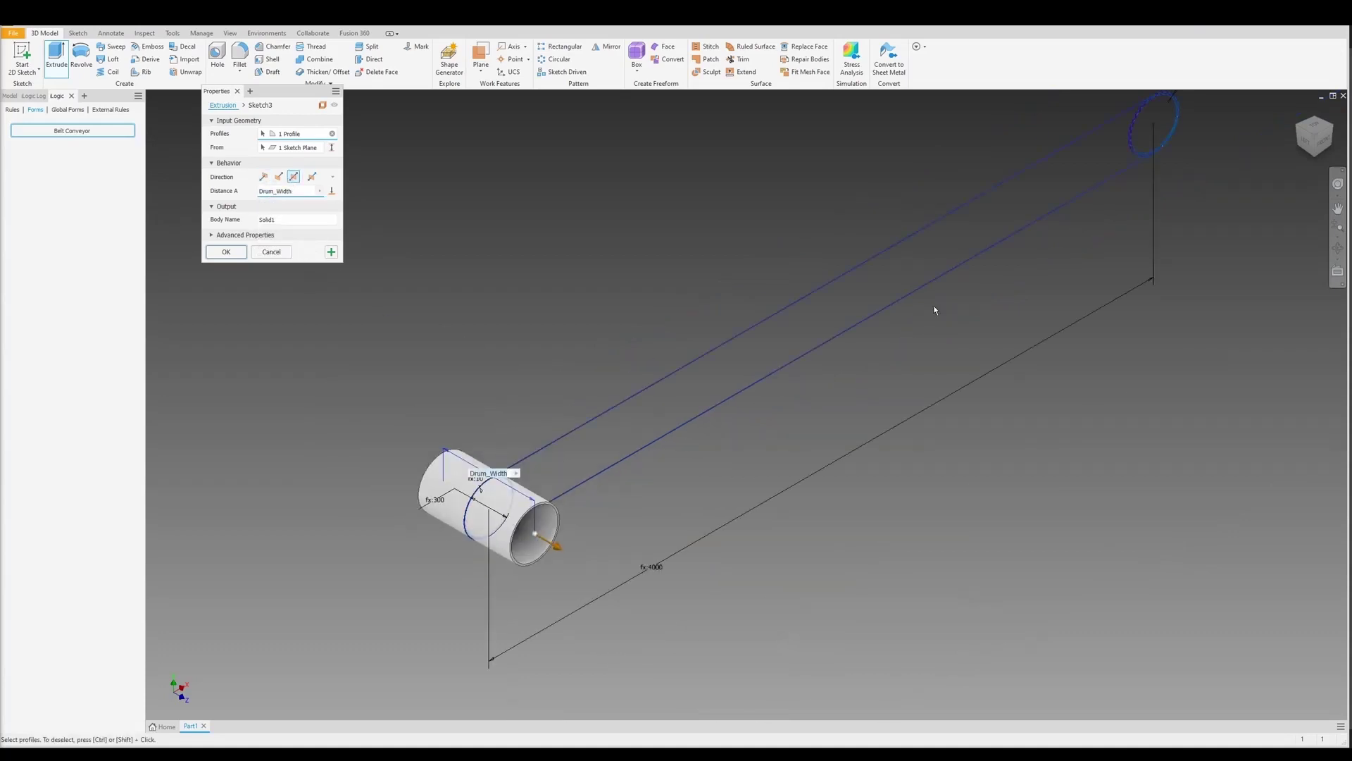
pyautogui.moveTo(1226, 130); pyautogui.dragTo(879, 265, button='middle')
pyautogui.scroll(6, 809, 231)
pyautogui.click(848, 250)
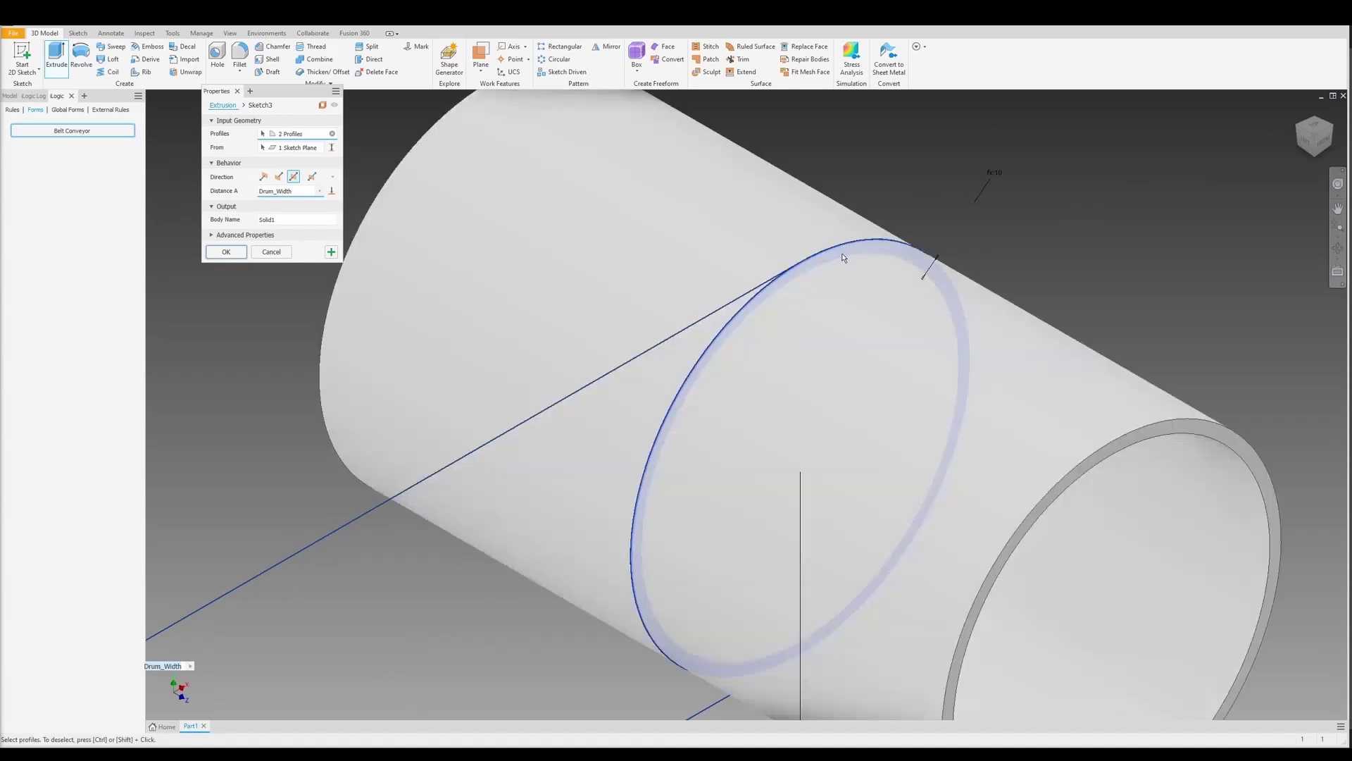
pyautogui.scroll(3, 849, 249)
pyautogui.scroll(5, 361, 300)
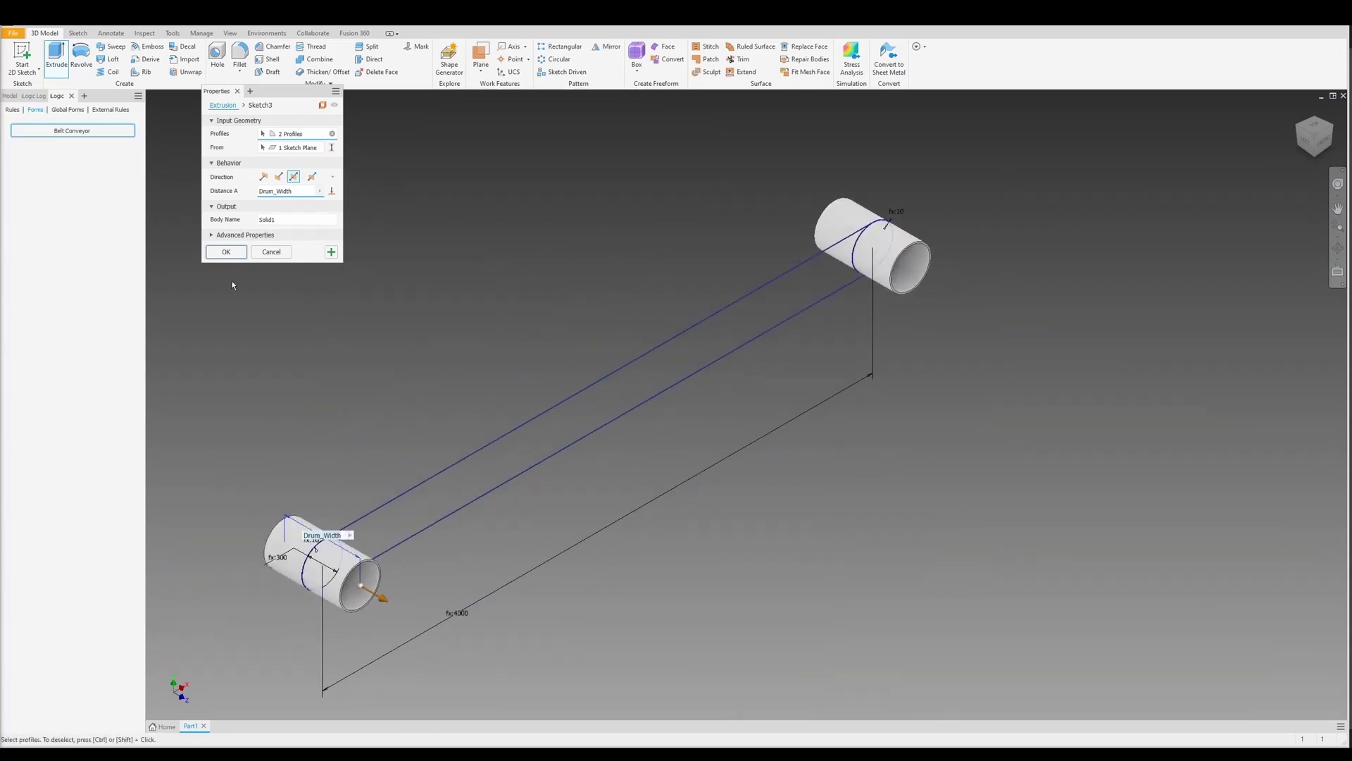
pyautogui.click(226, 251)
pyautogui.moveTo(905, 367); pyautogui.dragTo(943, 348, button='middle')
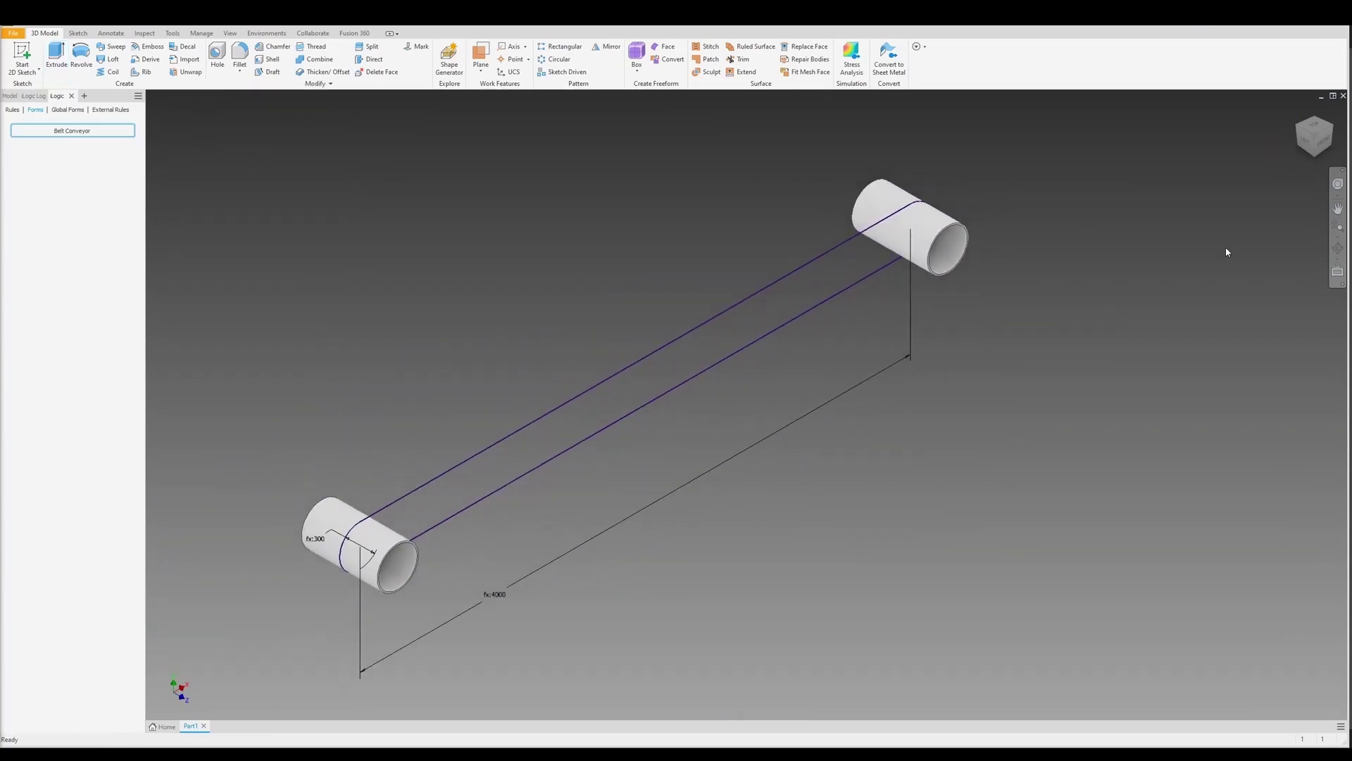
# - Add a new numeric user parameter named Belt_Thickness
pyautogui.scroll(2, 1031, 289)
pyautogui.scroll(1, 953, 422)
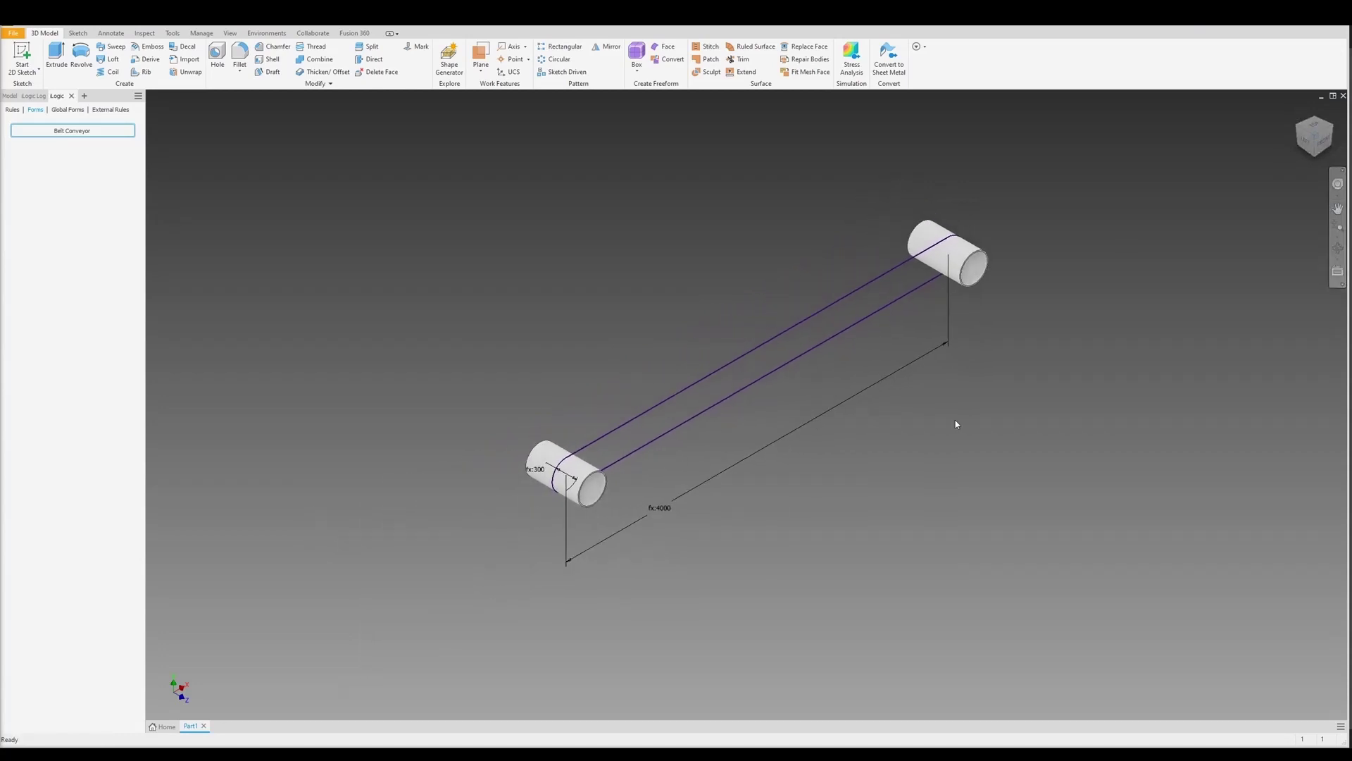
pyautogui.moveTo(953, 423); pyautogui.dragTo(874, 461, button='middle')
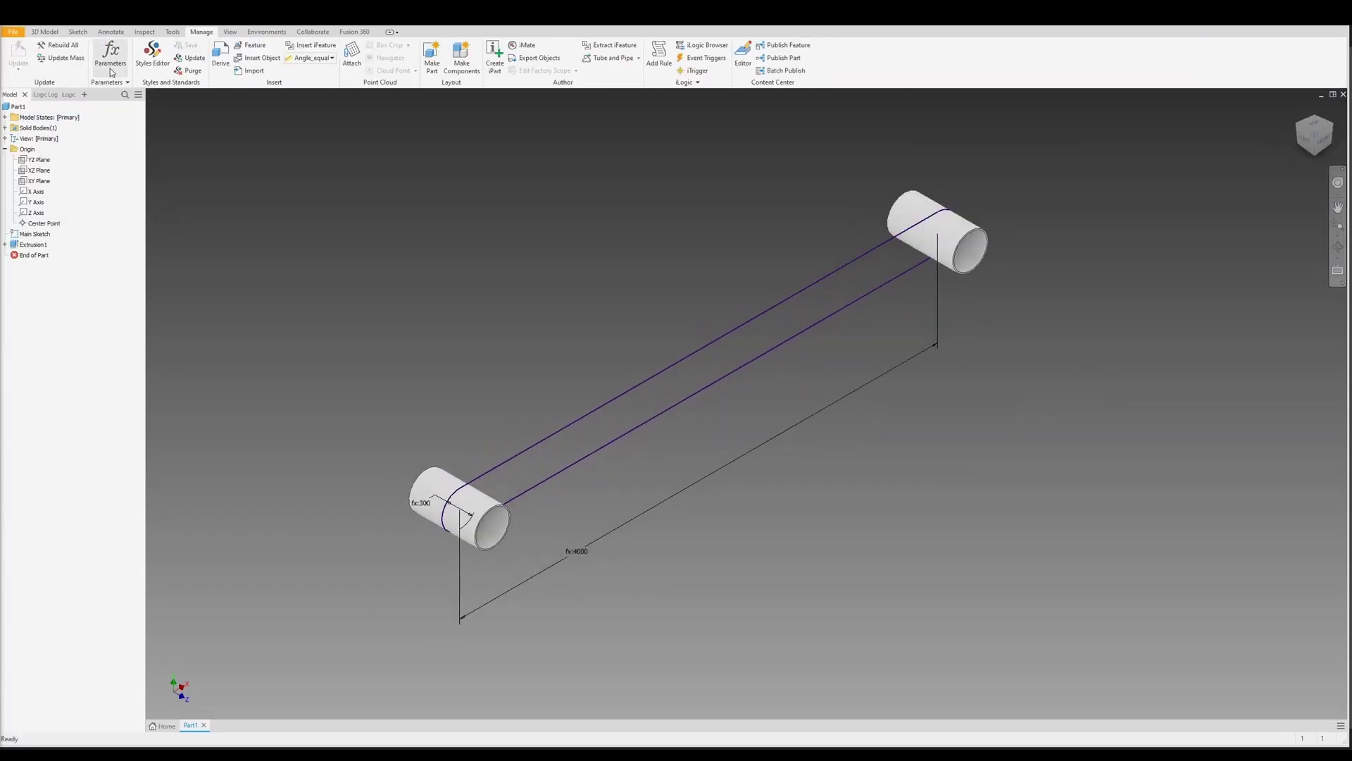
pyautogui.click(110, 57)
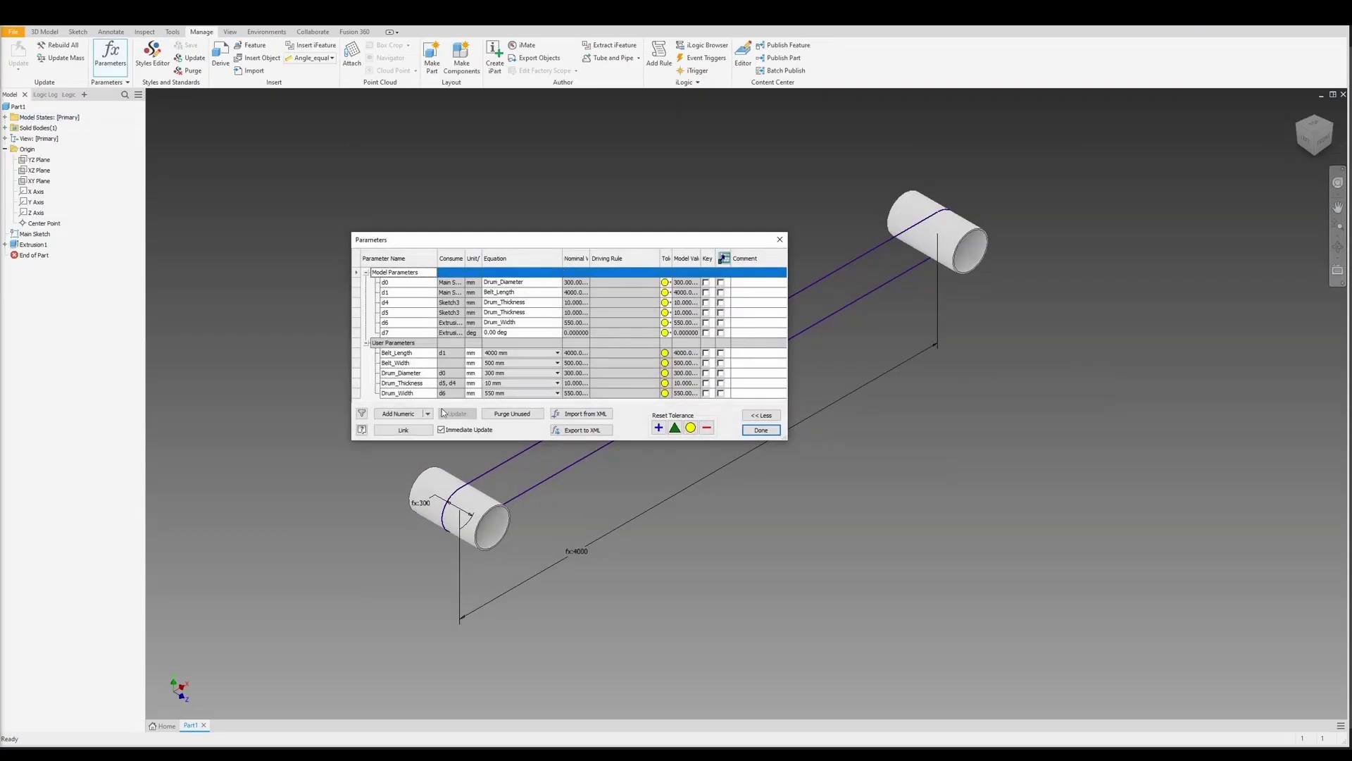
pyautogui.click(398, 415)
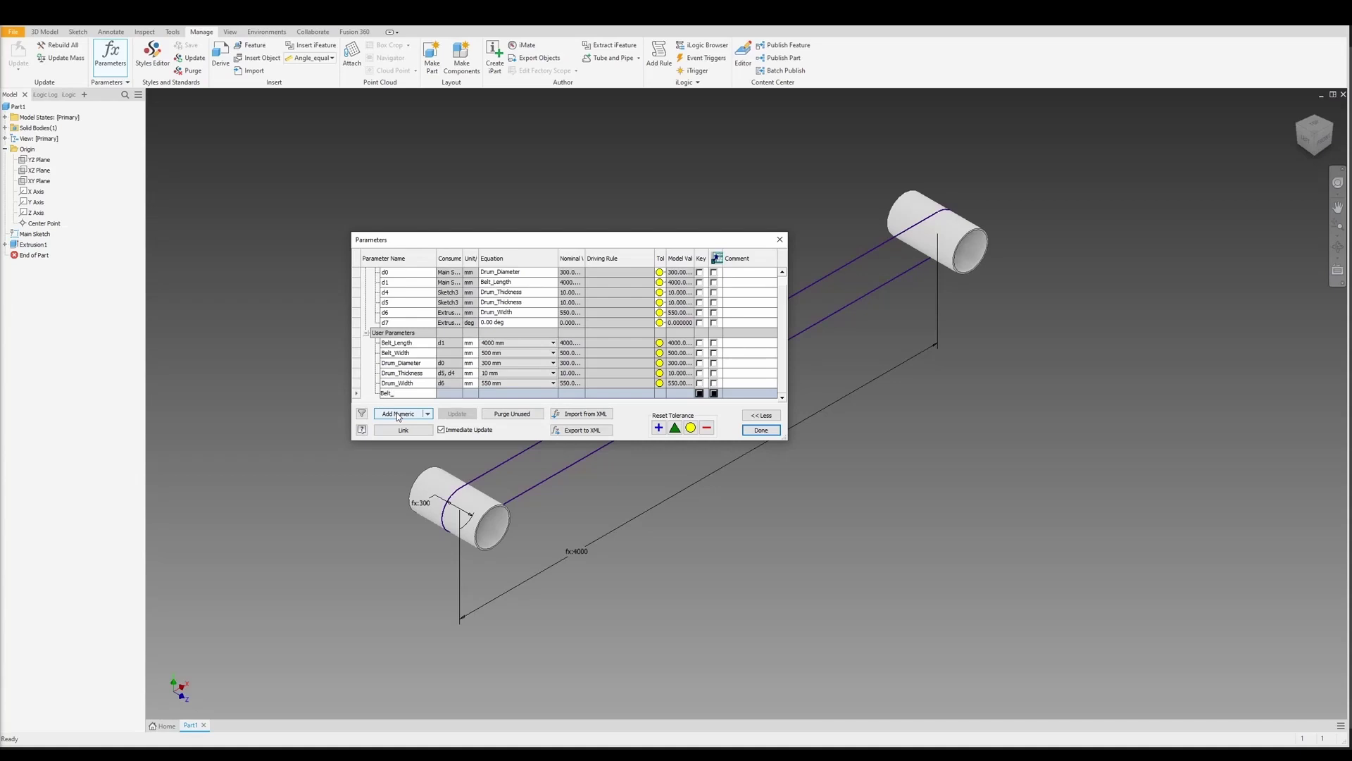
pyautogui.write('ss')
pyautogui.press('Return')
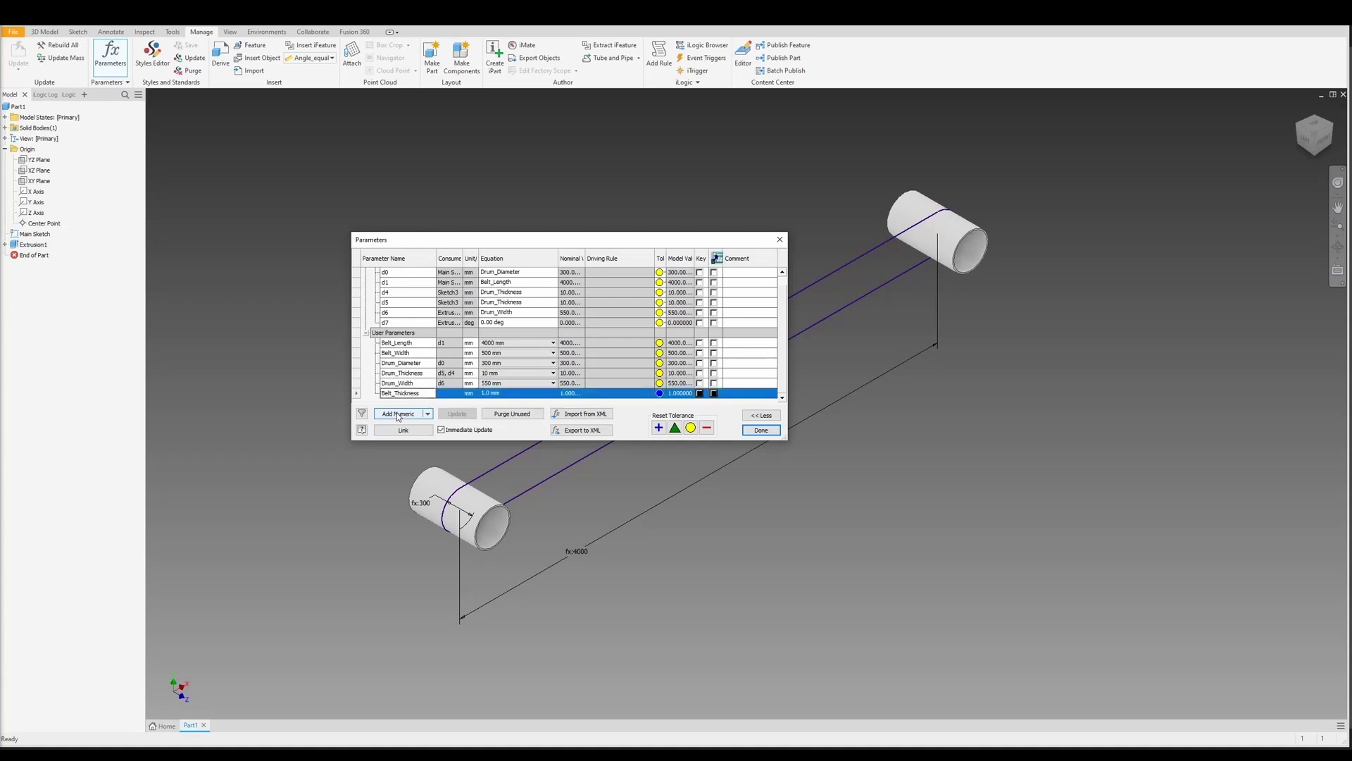
# - Set Belt_Thickness to 10 mm and close the parameters table
pyautogui.click(546, 393)
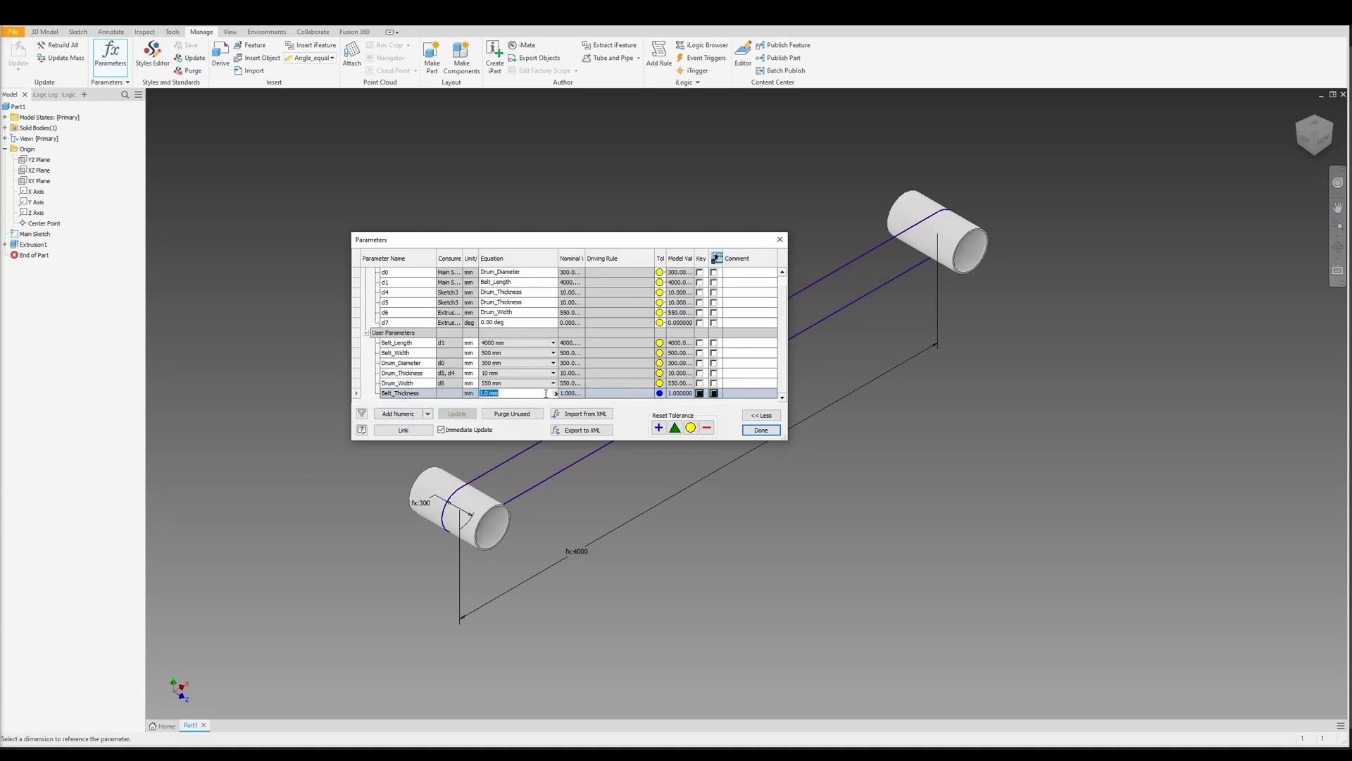
pyautogui.rightClick(490, 395)
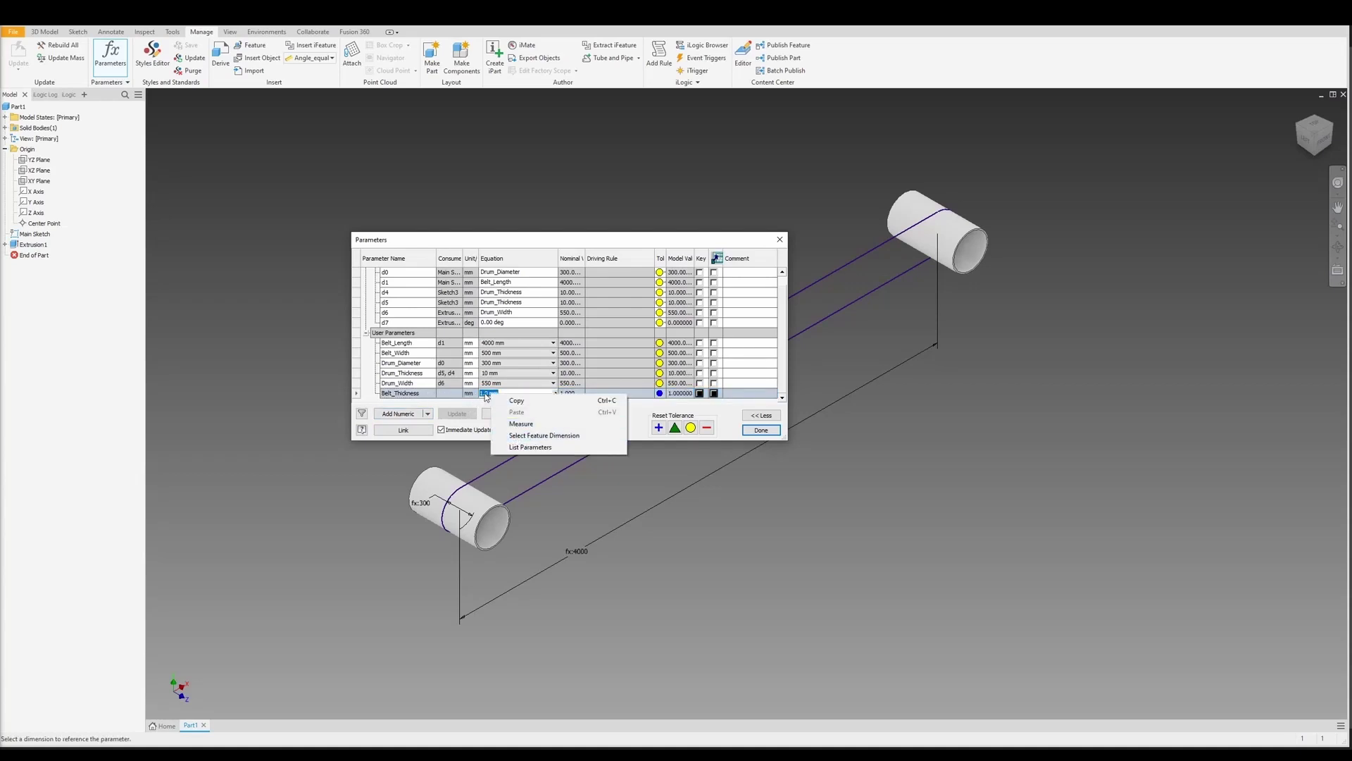
pyautogui.click(495, 393)
pyautogui.moveTo(488, 393); pyautogui.dragTo(466, 396)
pyautogui.write('10')
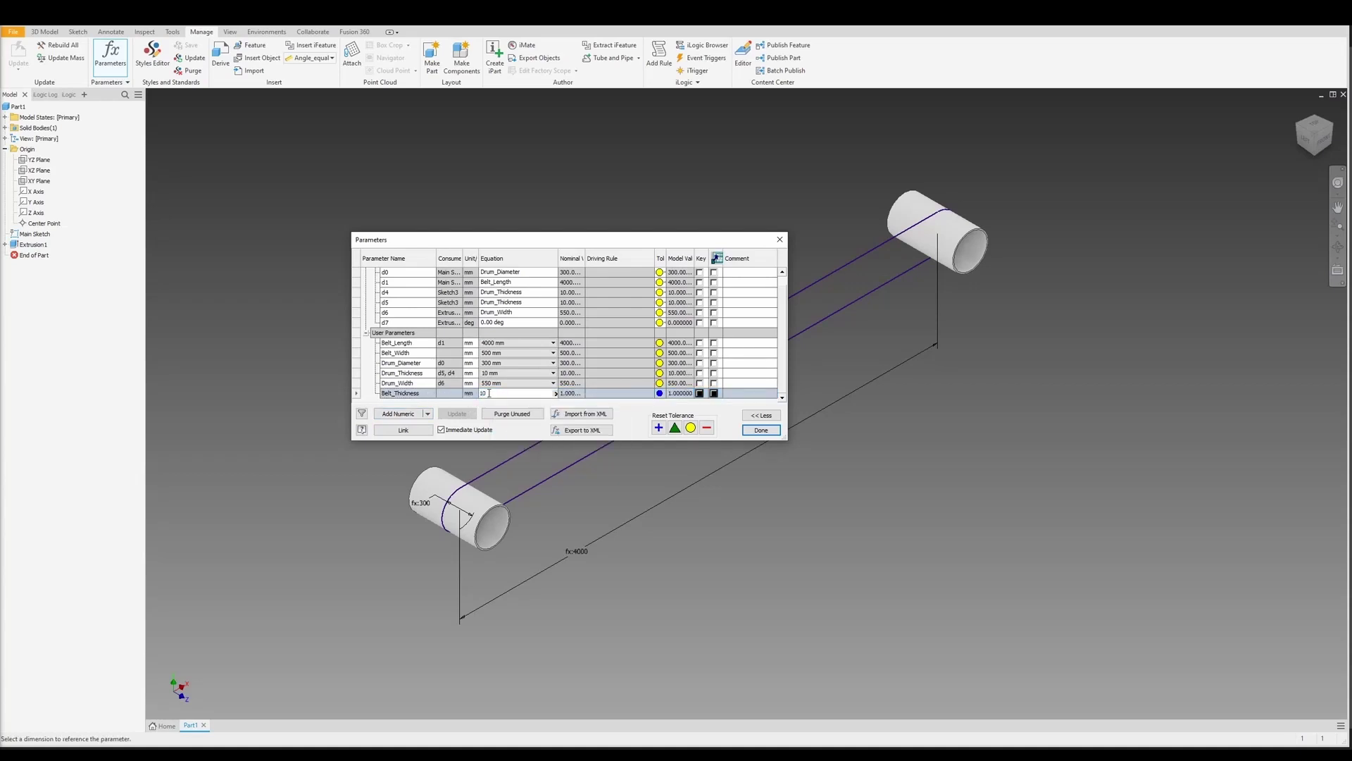
pyautogui.click(760, 430)
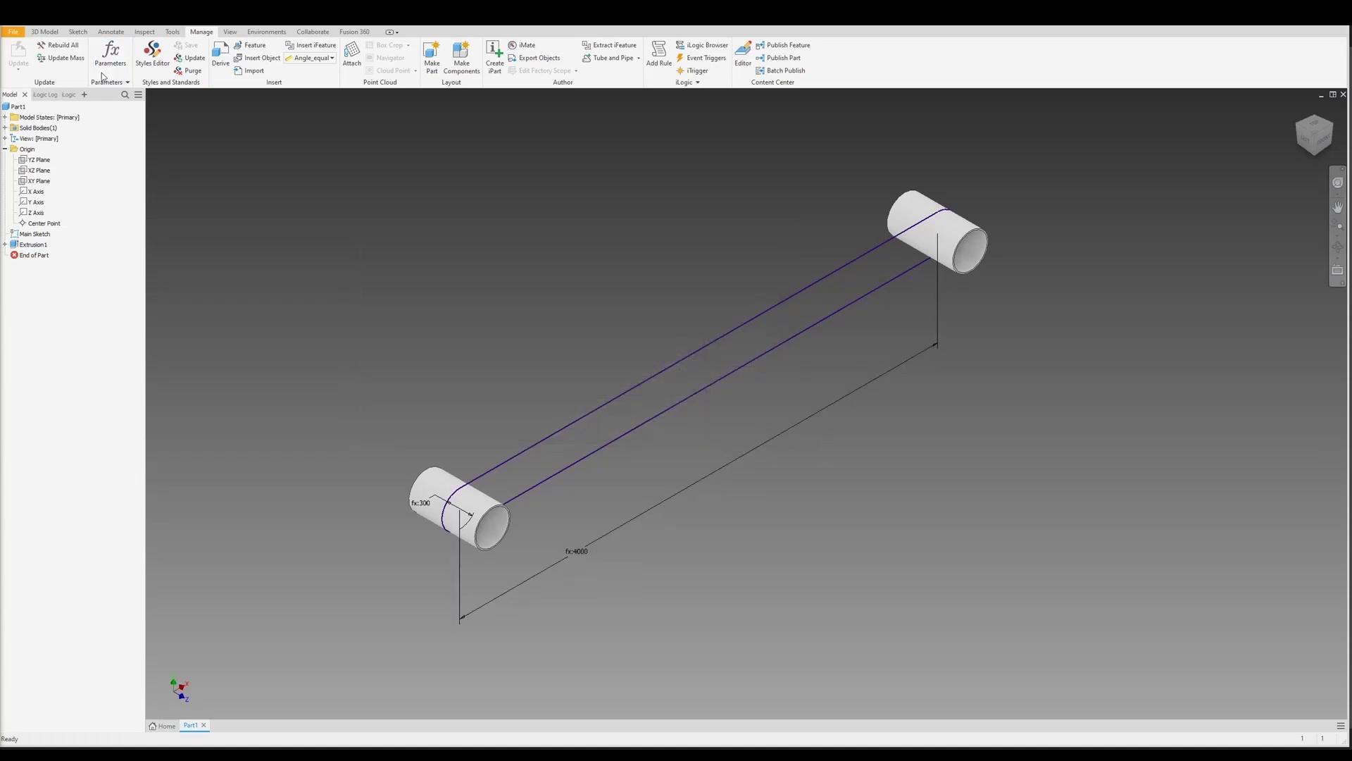
# - Start a new 2D sketch on the XY plane
pyautogui.click(78, 32)
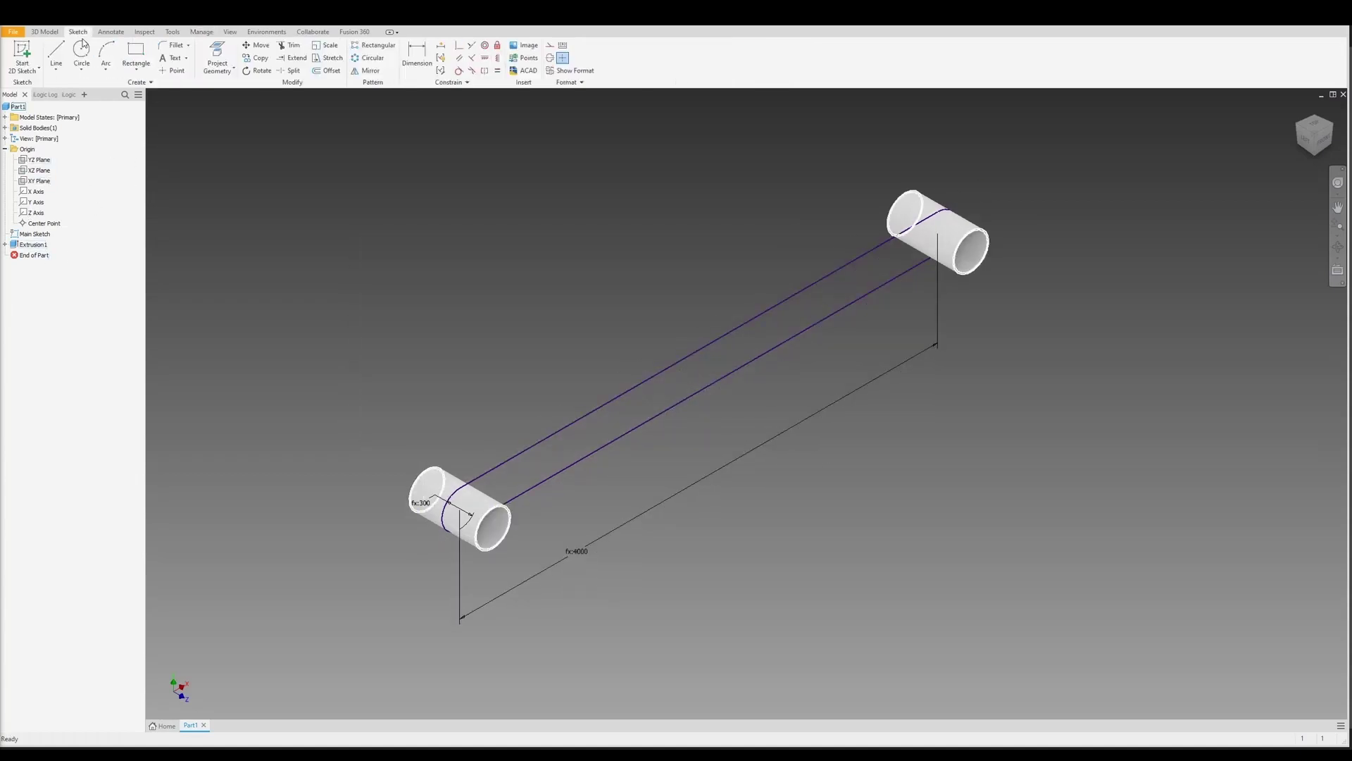
pyautogui.click(22, 55)
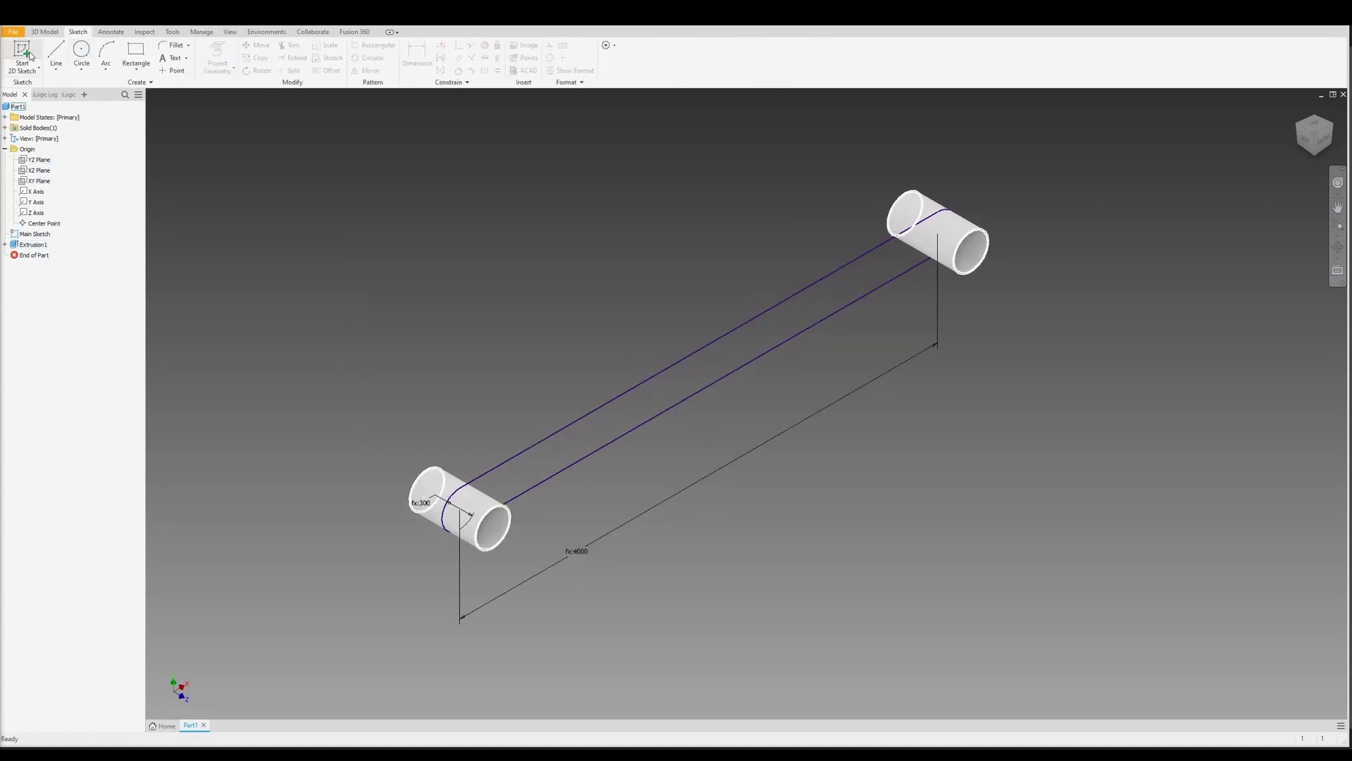
pyautogui.click(41, 181)
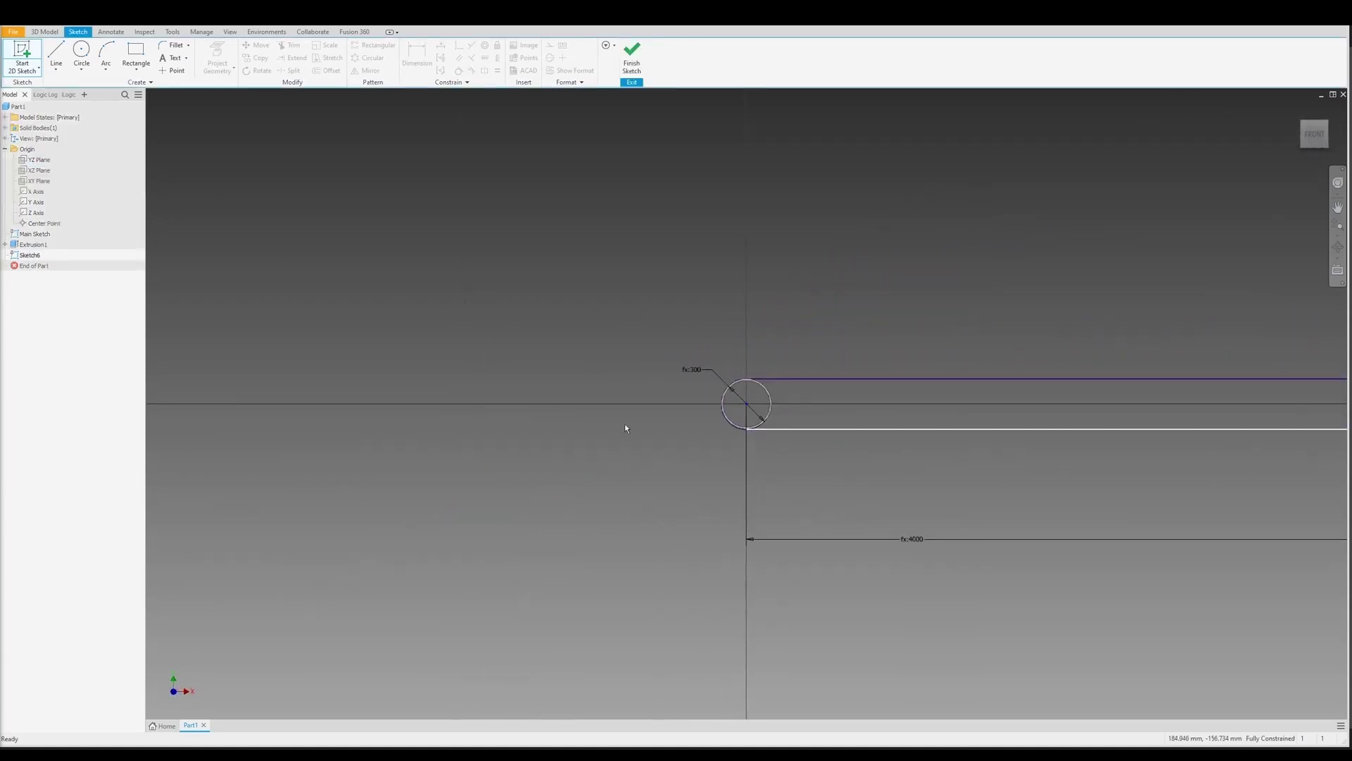